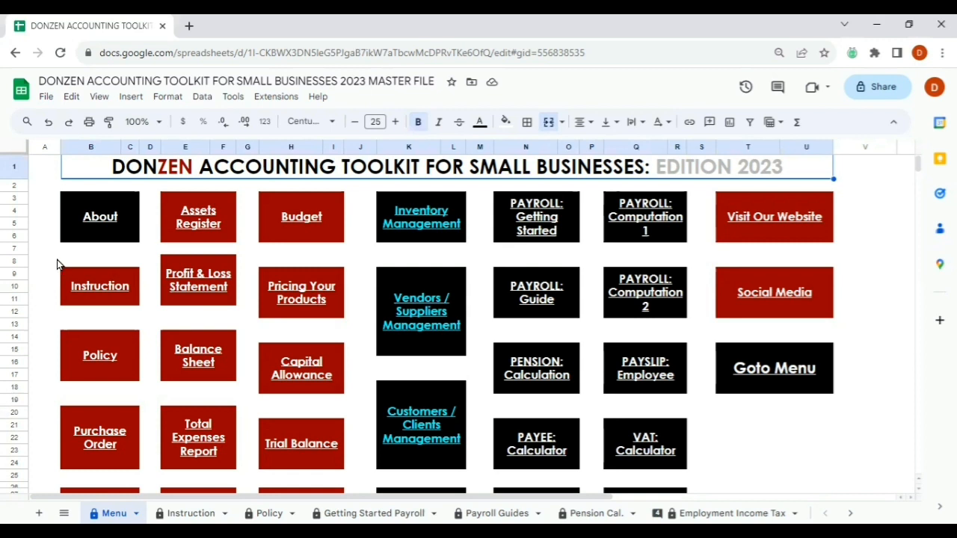
click(57, 261)
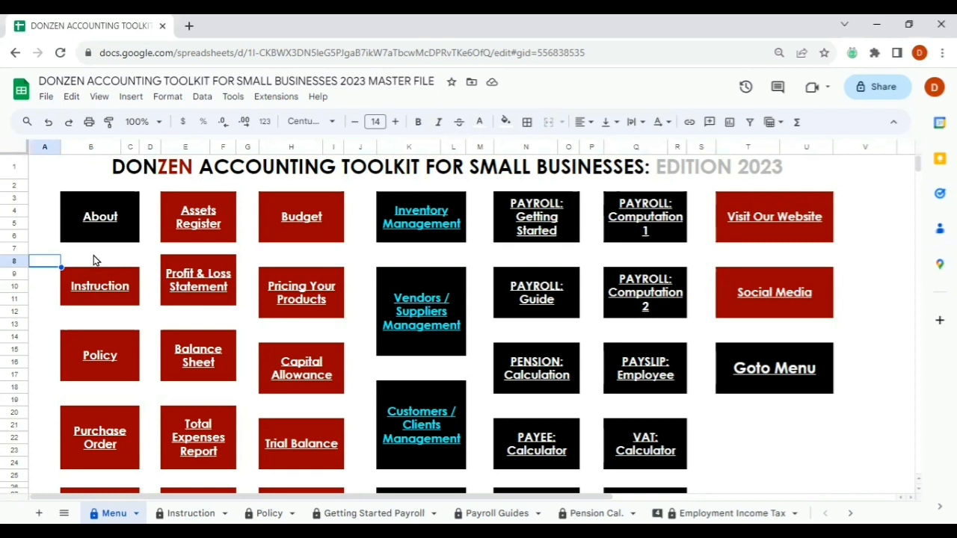
click(94, 254)
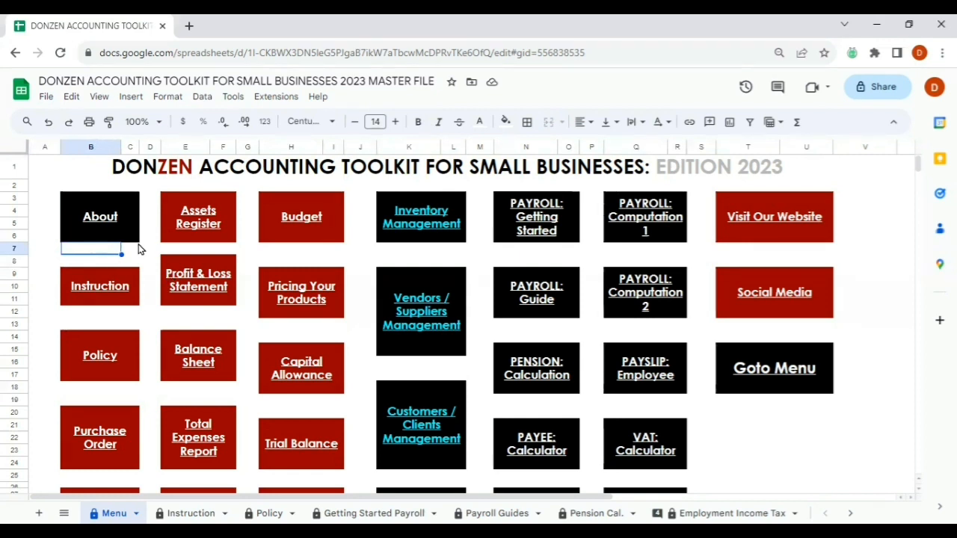
click(148, 204)
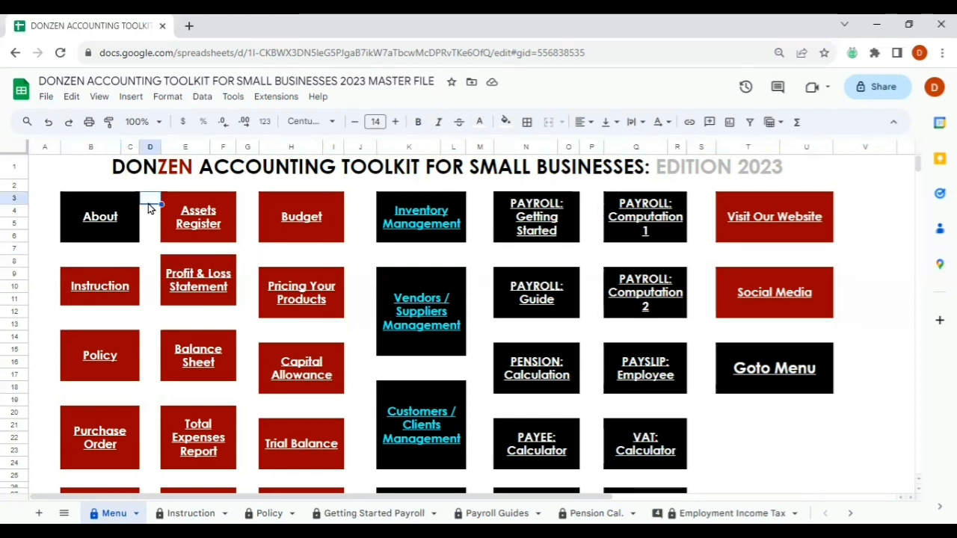
click(51, 179)
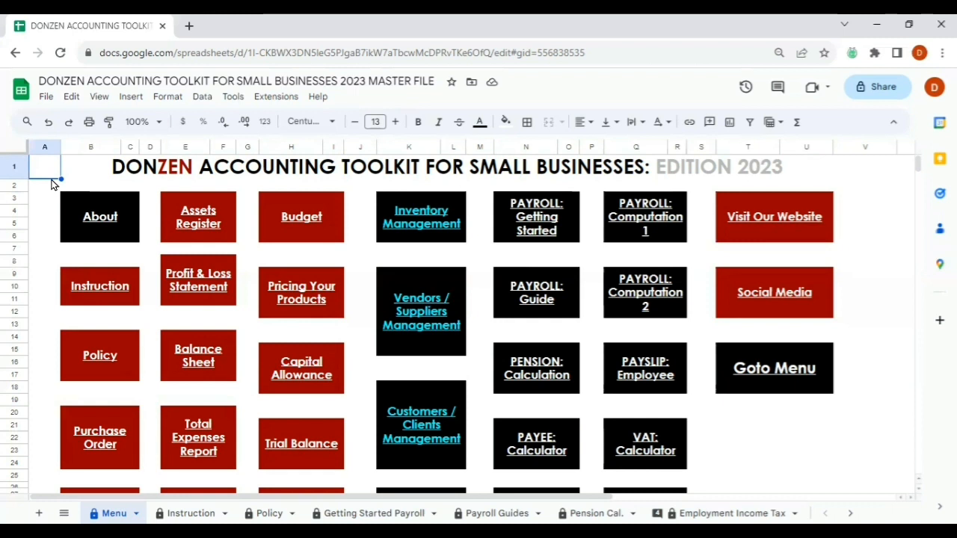
click(42, 240)
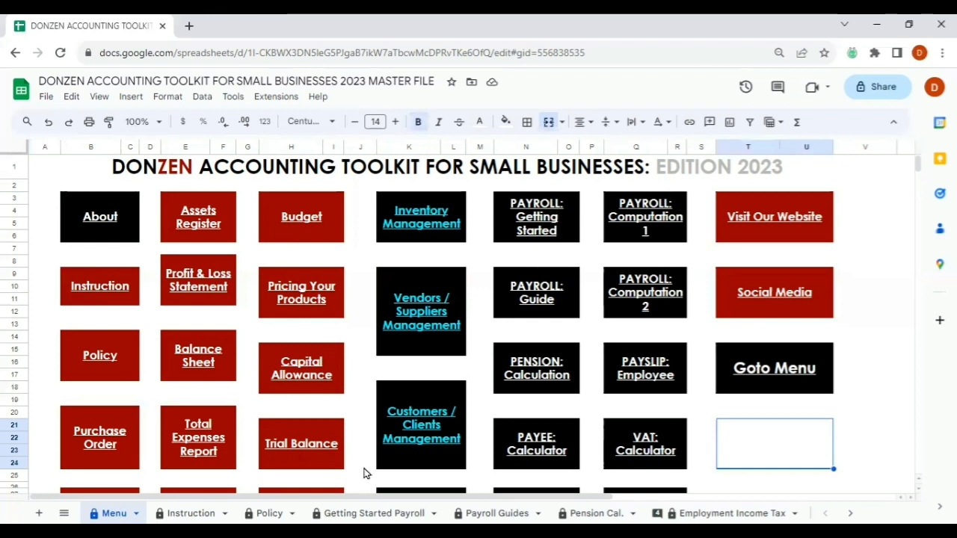
click(863, 380)
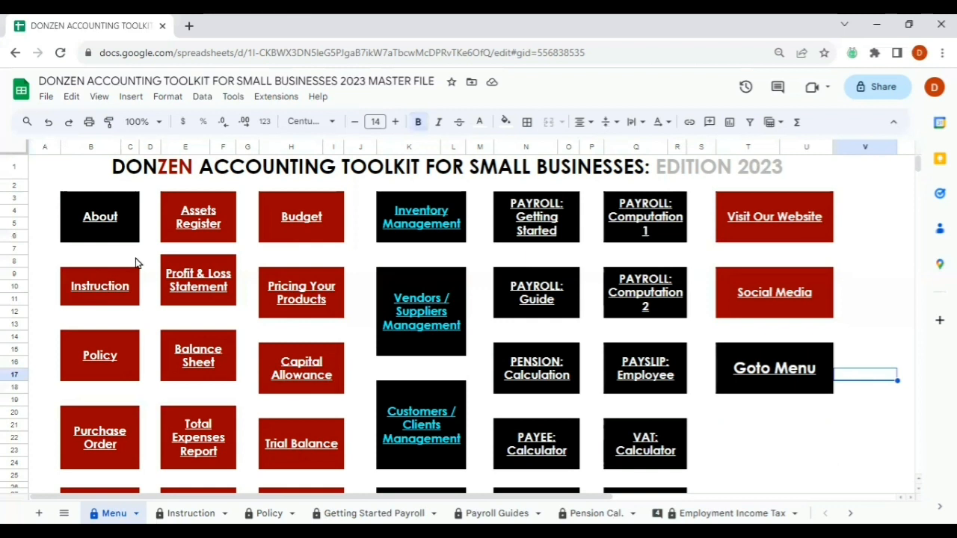
click(49, 254)
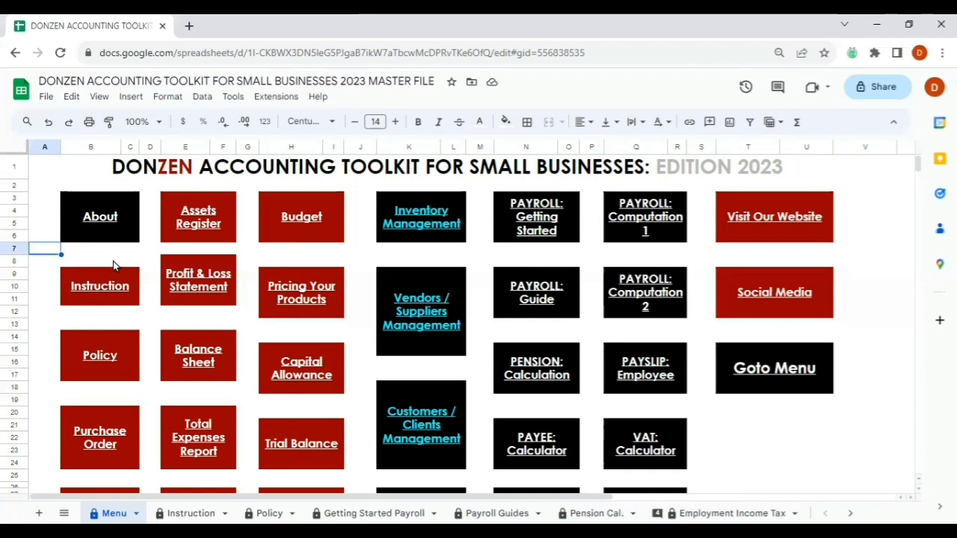
- Examine the menu links for Assets Register, Profit & Loss Statement, Pricing Your Products, Balance Sheet, Inventory Management and Vendors / Suppliers Management
click(188, 234)
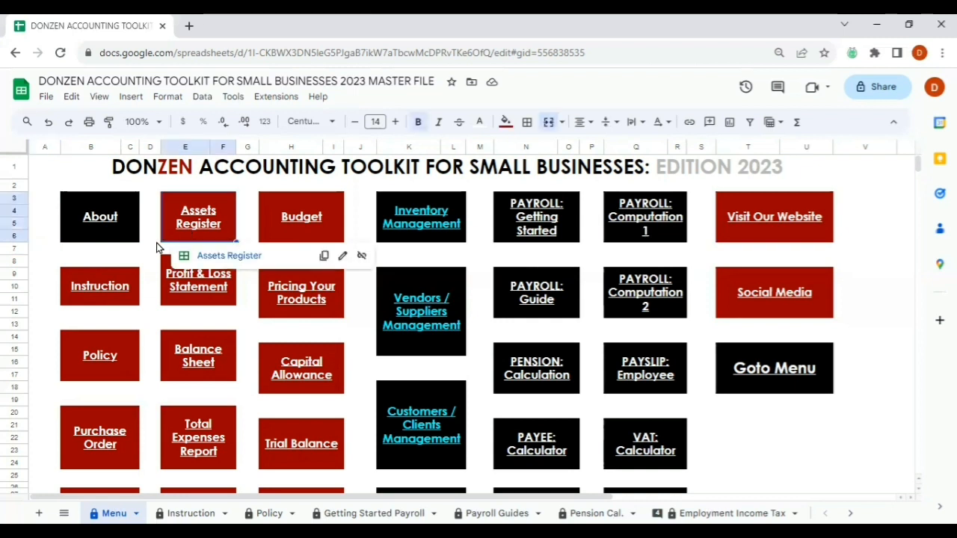
click(150, 239)
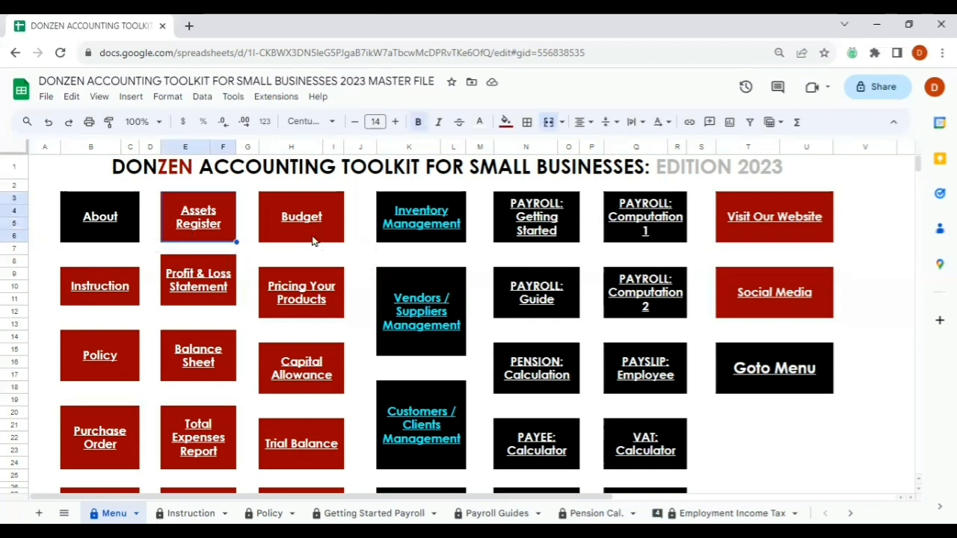
click(298, 236)
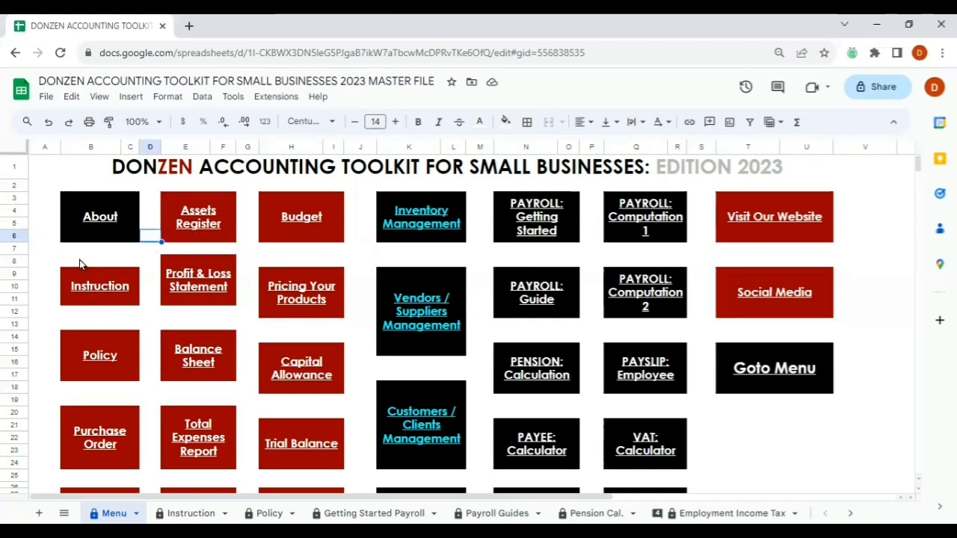
click(179, 302)
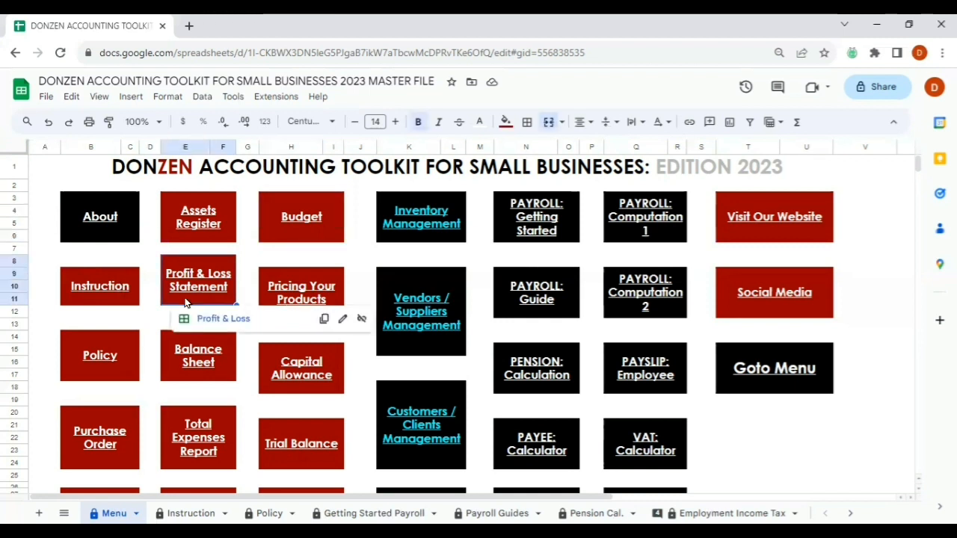
click(336, 282)
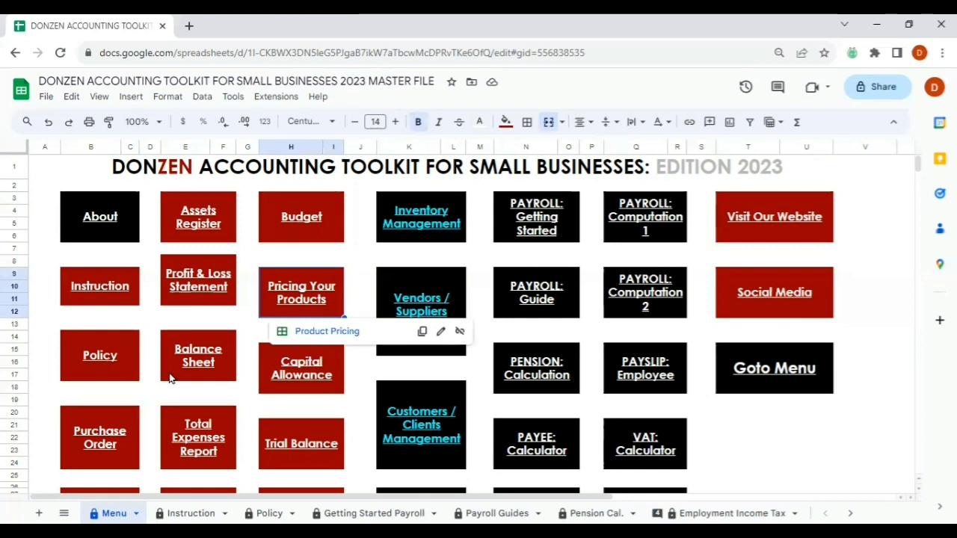
click(198, 356)
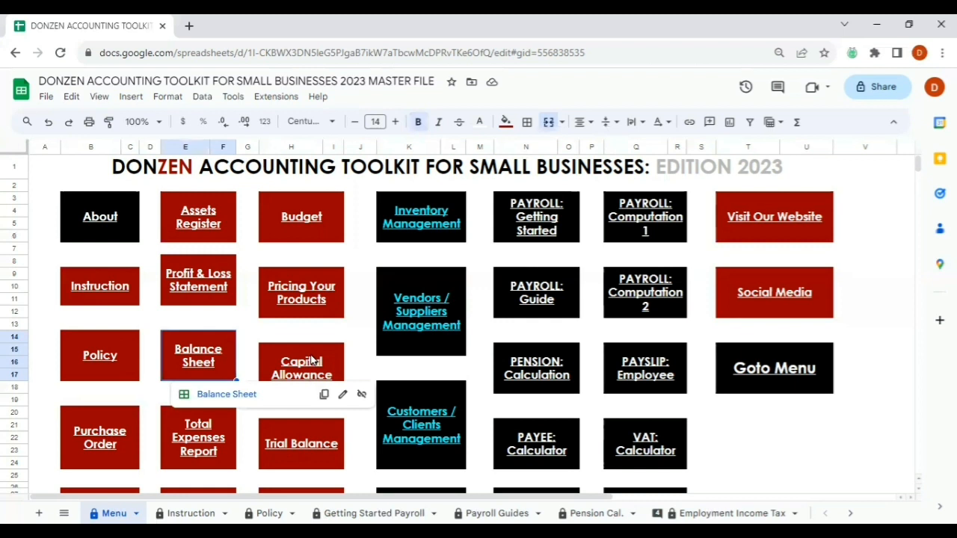
click(402, 238)
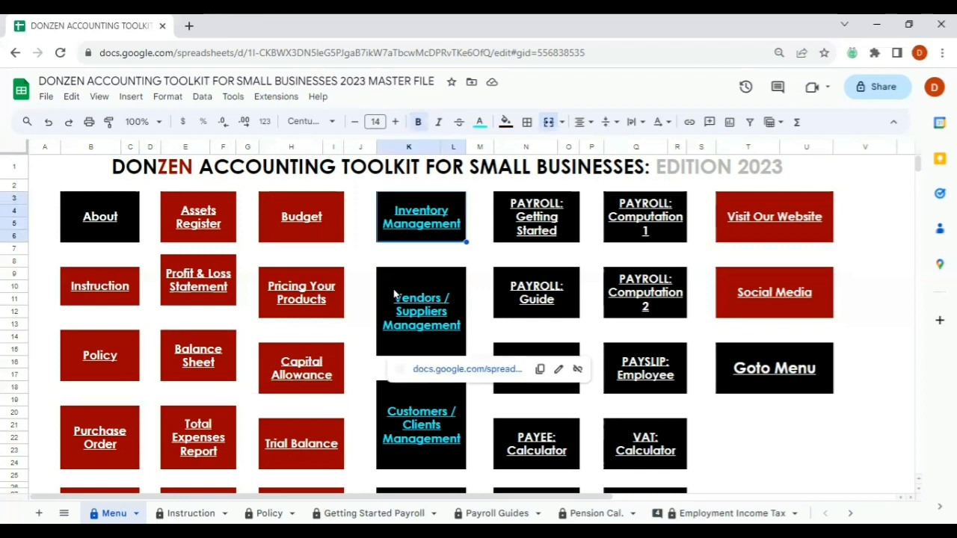
click(395, 294)
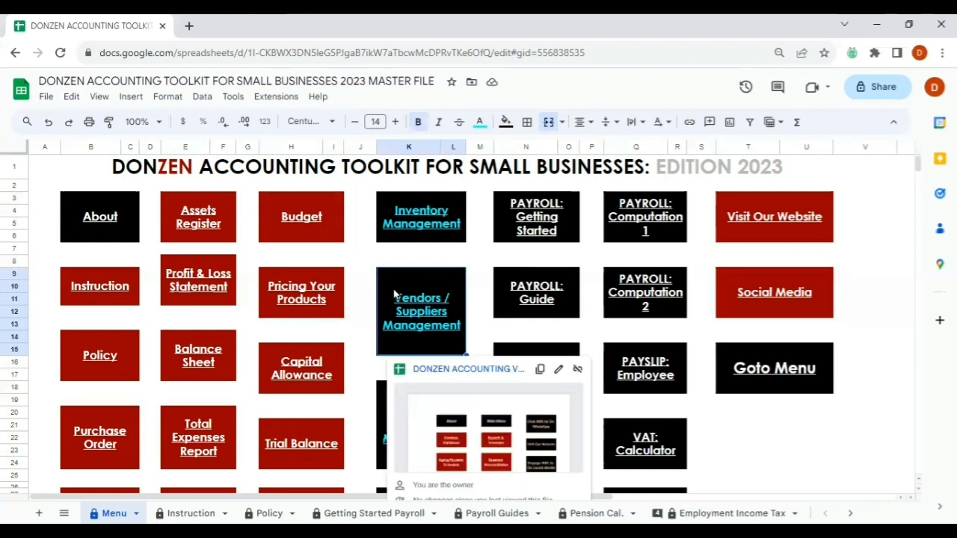
click(361, 389)
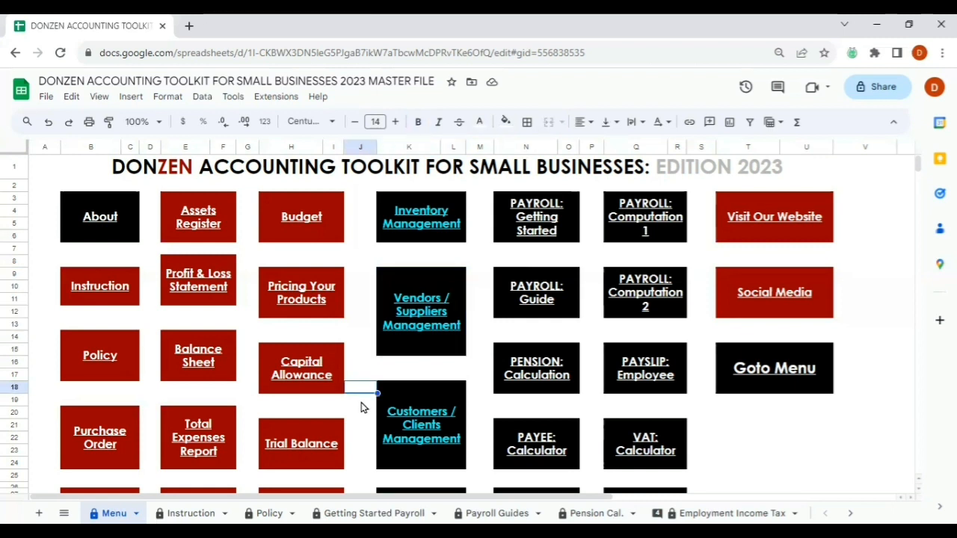
- Review the Vendors / Suppliers Management, Capital Allowance and Customers / Clients Management links on the menu sheet
scroll(393, 351, down, 1)
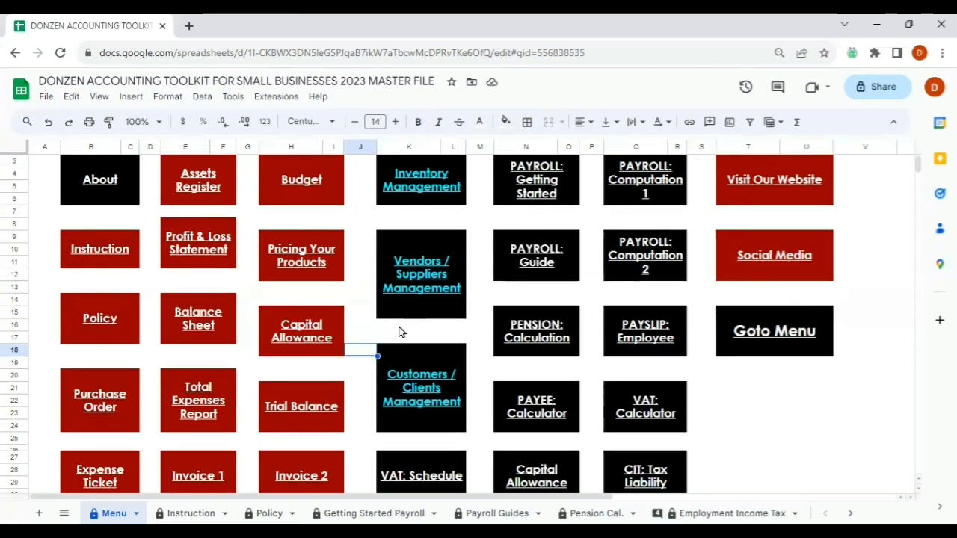
mouse_move(400, 326)
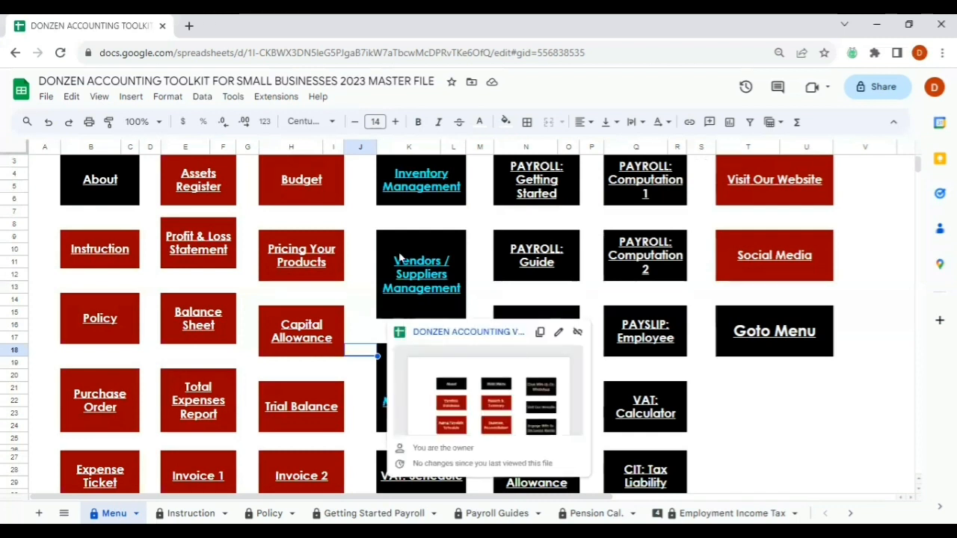
click(333, 352)
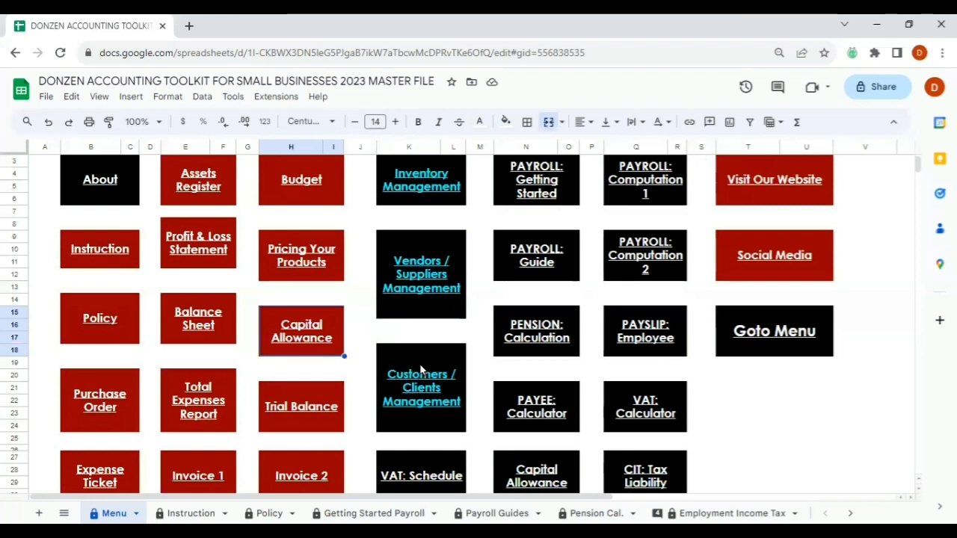
click(420, 368)
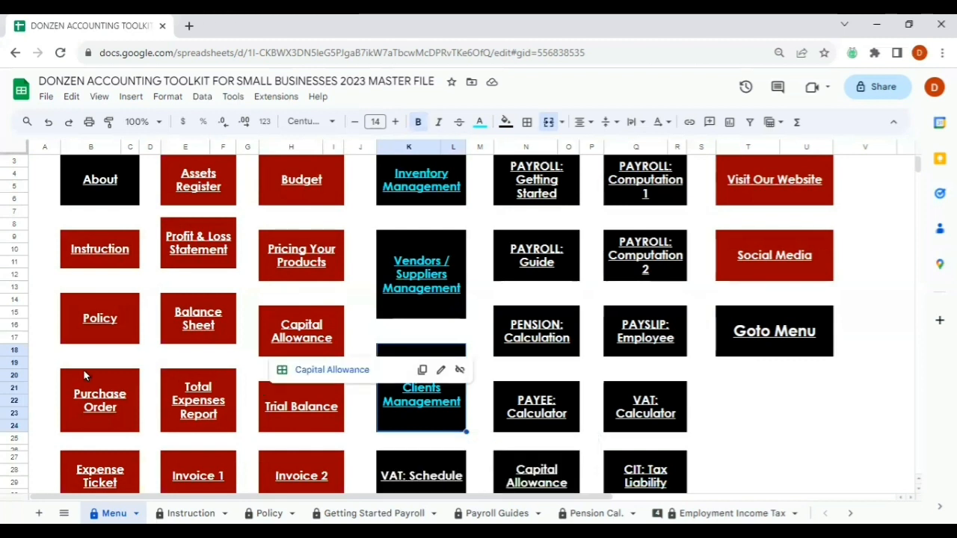
click(123, 375)
- Look through the payroll, tax, invoice and monthly workspace sections of the menu sheet, including the Workspace January link
scroll(154, 372, down, 1)
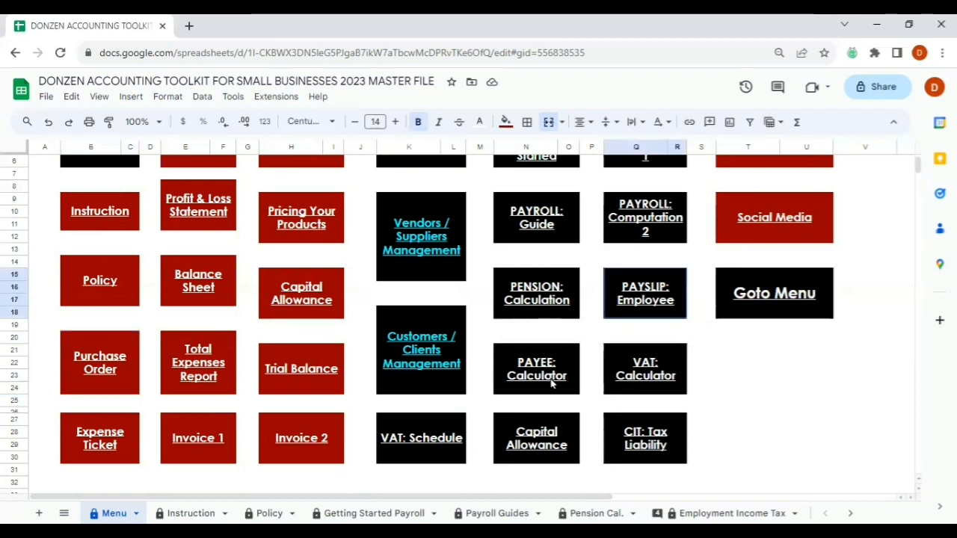
scroll(347, 381, down, 1)
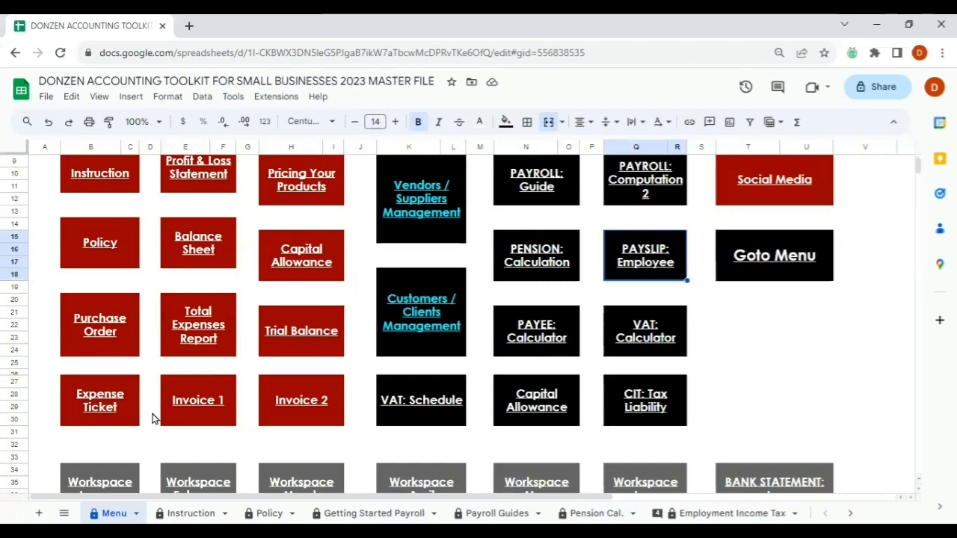
scroll(129, 418, down, 1)
scroll(129, 415, down, 1)
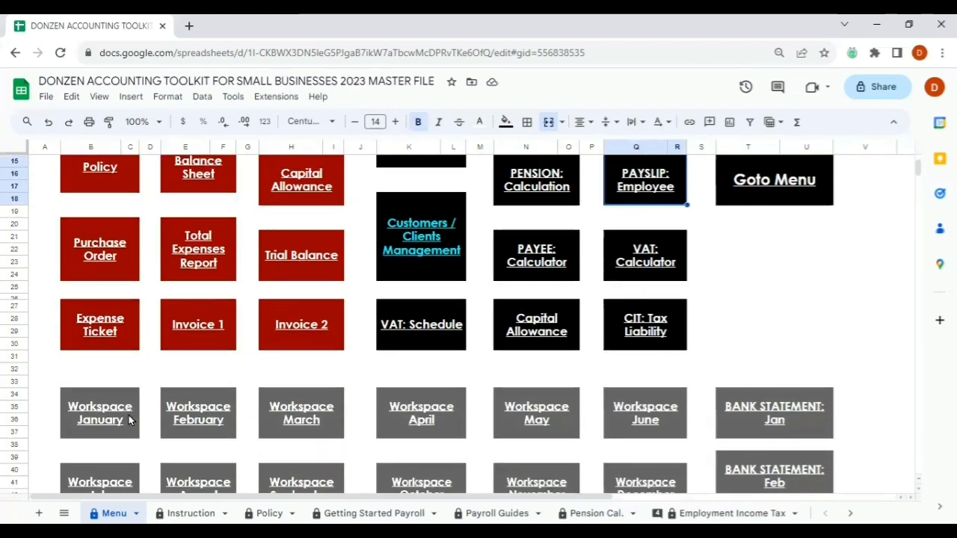
mouse_move(129, 412)
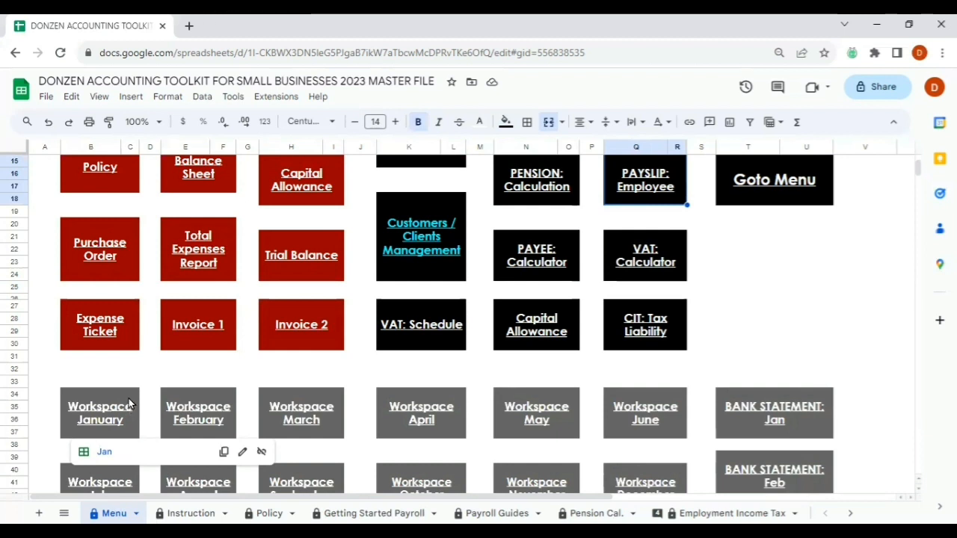
click(128, 403)
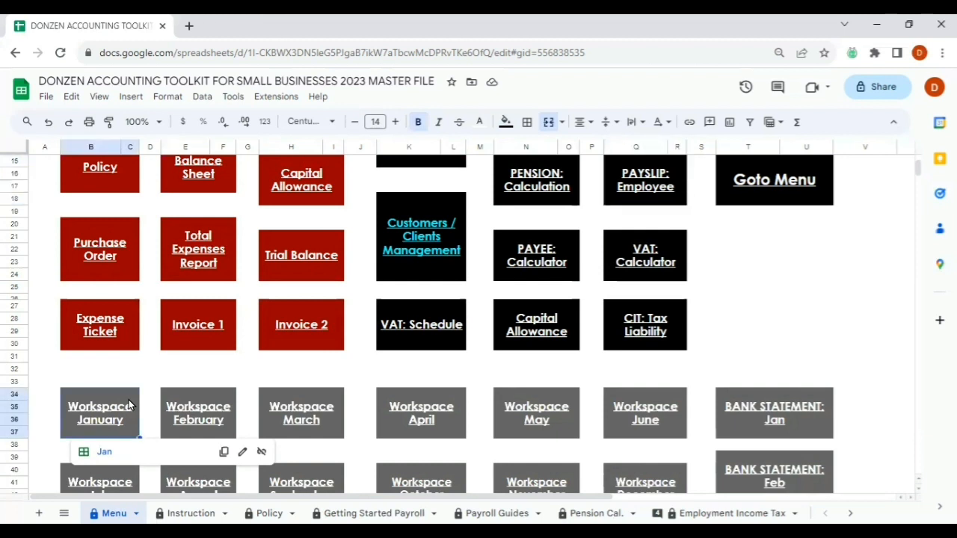
scroll(671, 365, up, 1)
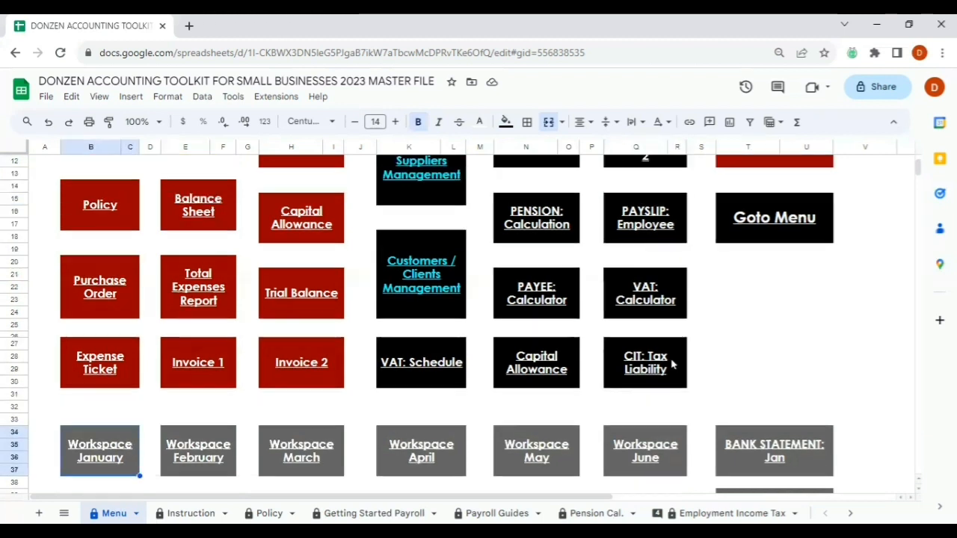
scroll(478, 314, up, 2)
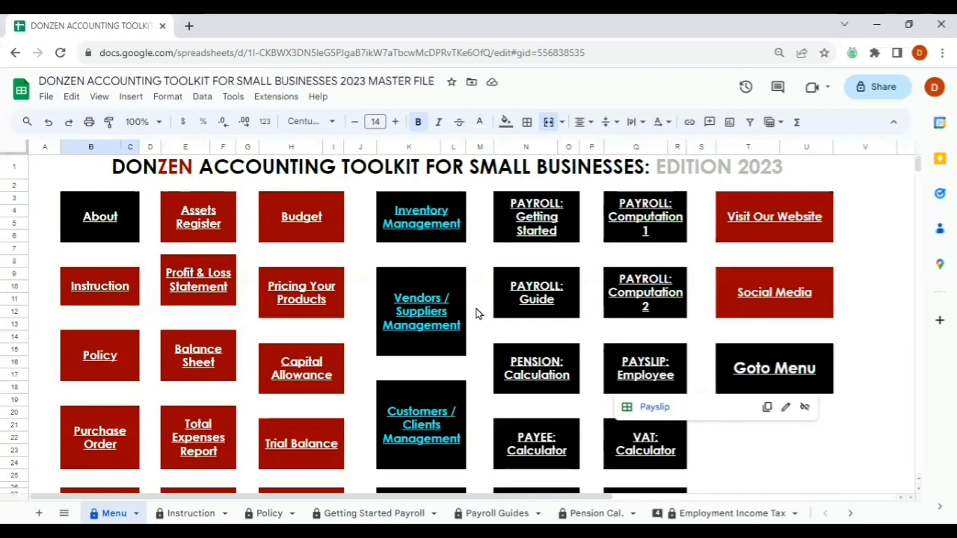
- Open the January workspace sheet through its Workspace January link on the menu sheet
scroll(440, 318, down, 1)
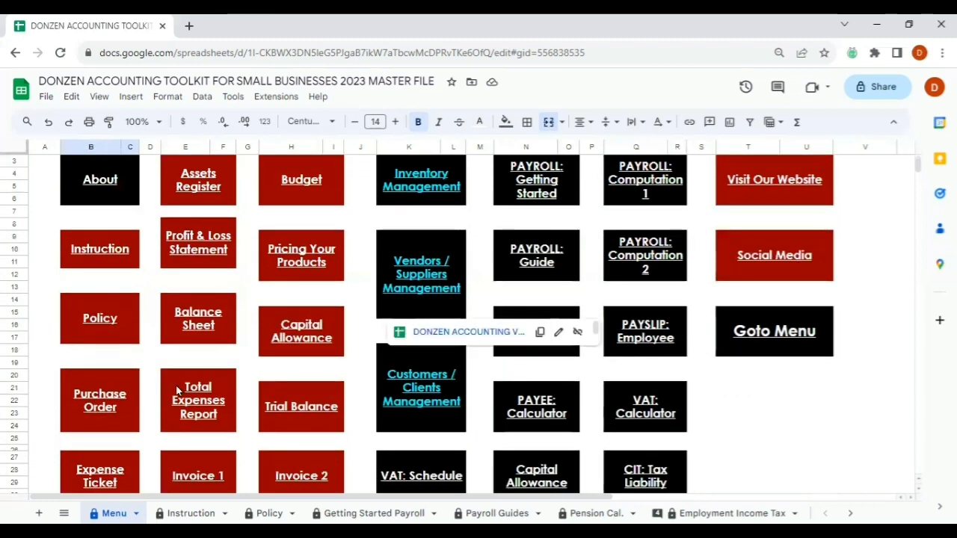
scroll(179, 385, down, 1)
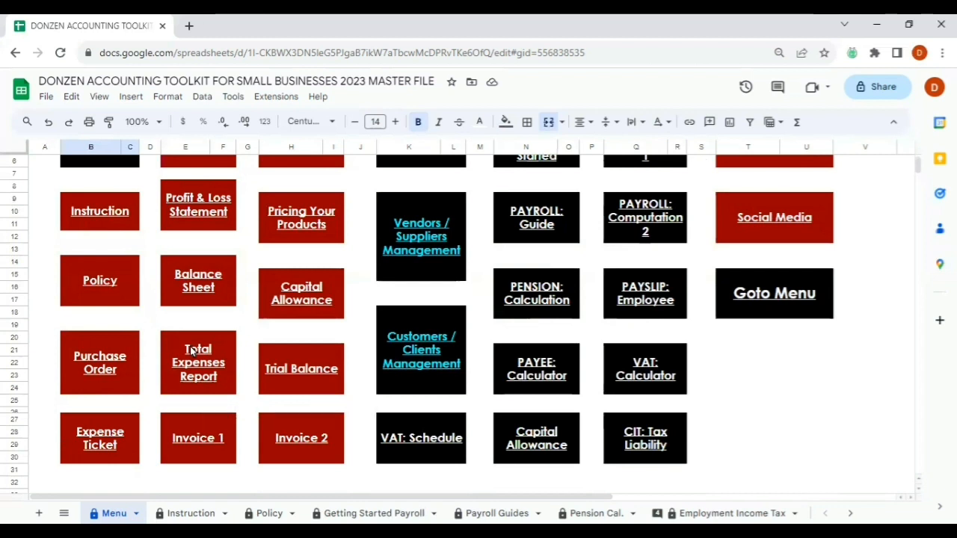
scroll(193, 352, down, 1)
scroll(192, 351, down, 1)
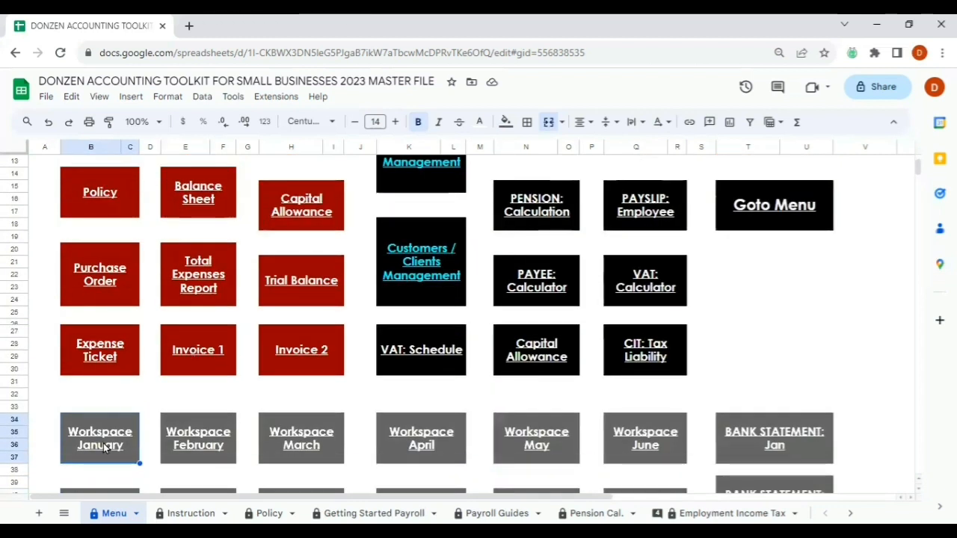
mouse_move(103, 444)
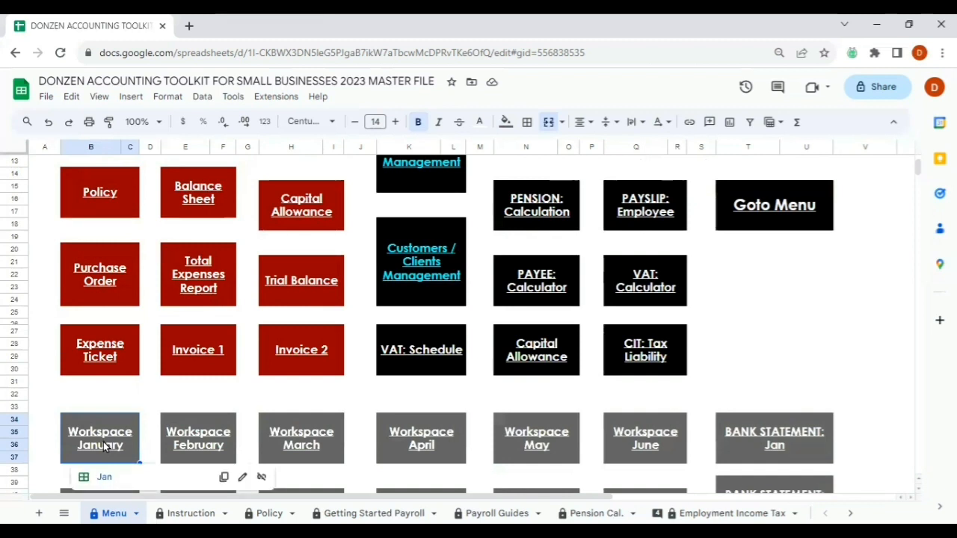
click(118, 481)
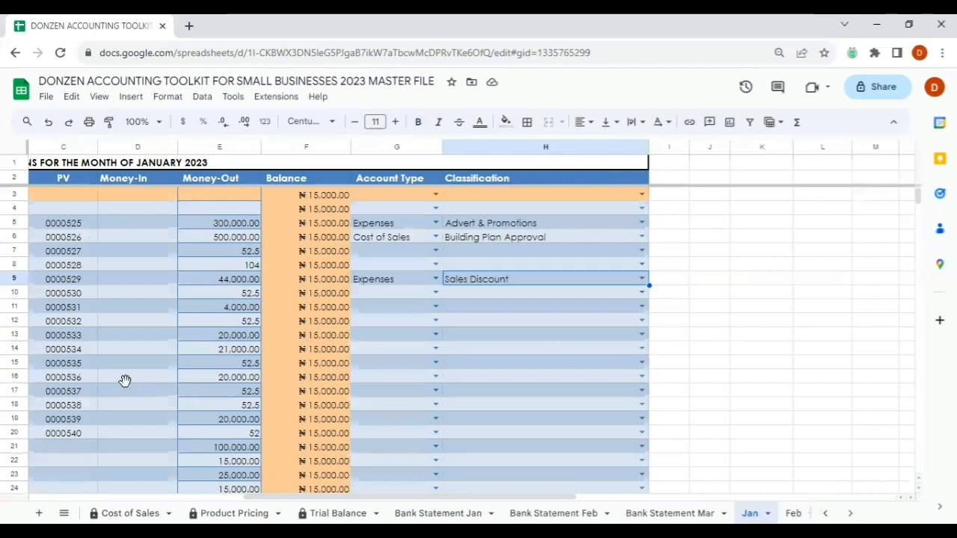
- Go to the Date column in row 16 of the January sheet to view the transaction dates and descriptions
click(125, 381)
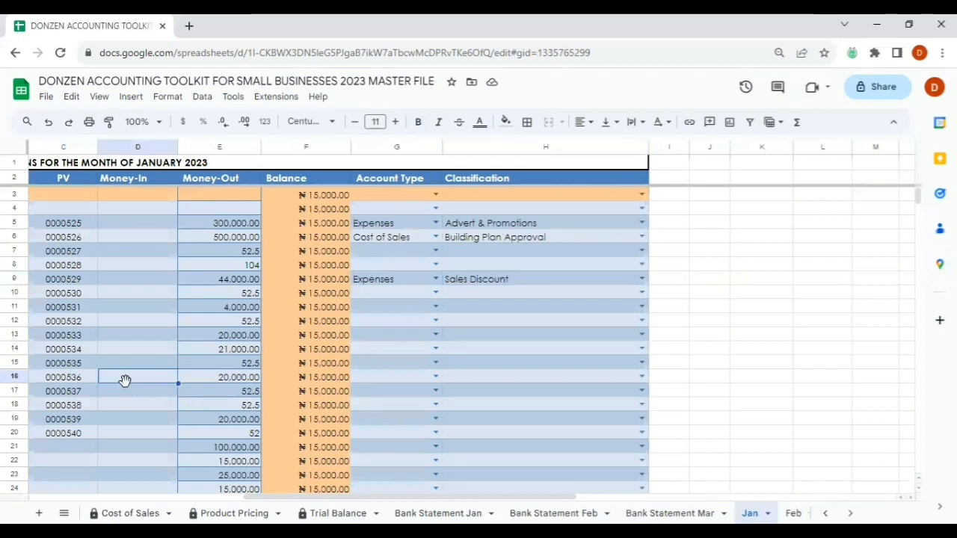
key(Left)
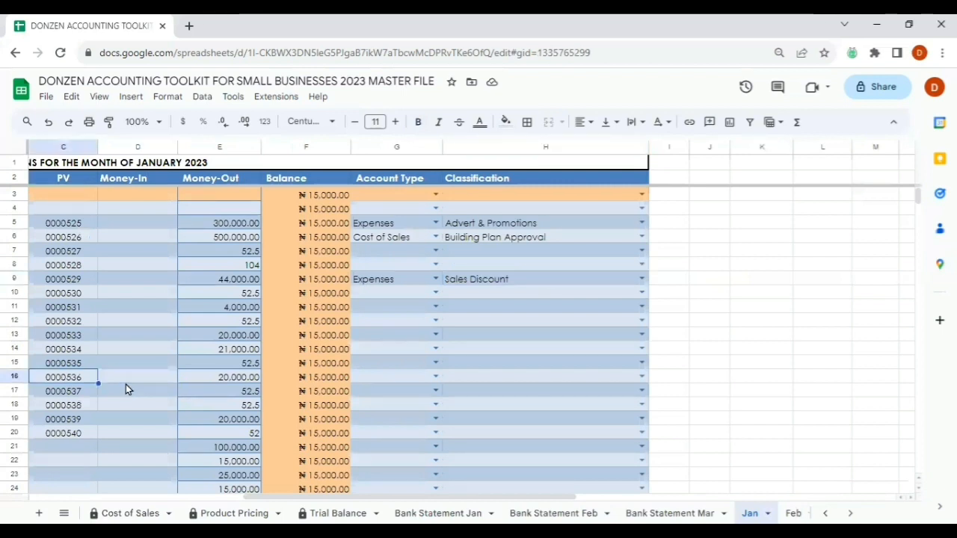
key(Left)
key(Left)
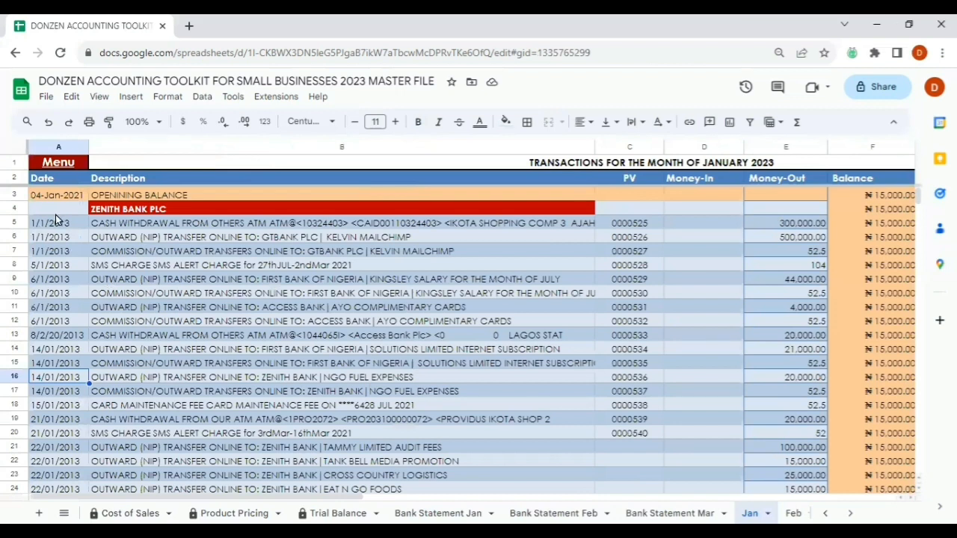
- Go across the January sheet's Date, Description, PV, Money-In, Money-Out, Balance, Account Type and Classification columns, and return to the Date column
click(55, 213)
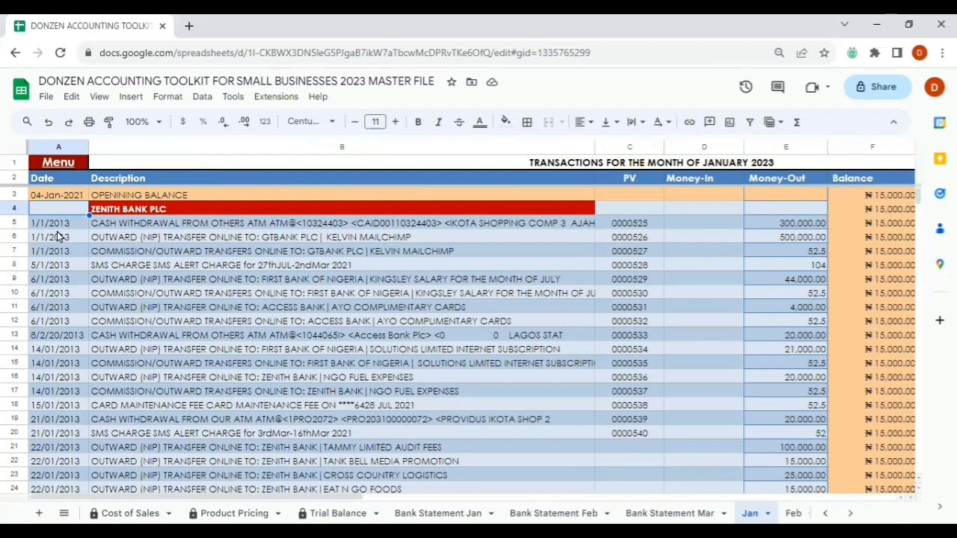
click(189, 254)
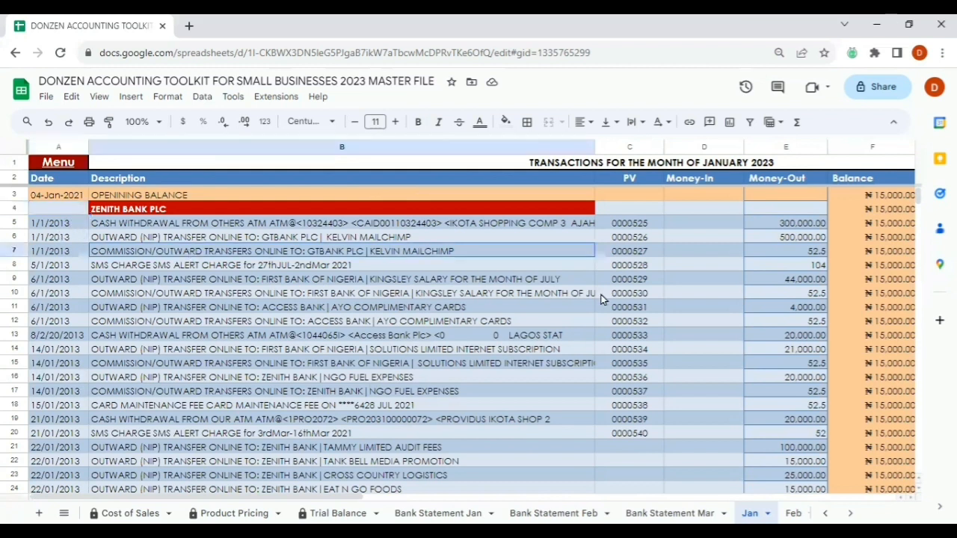
click(663, 264)
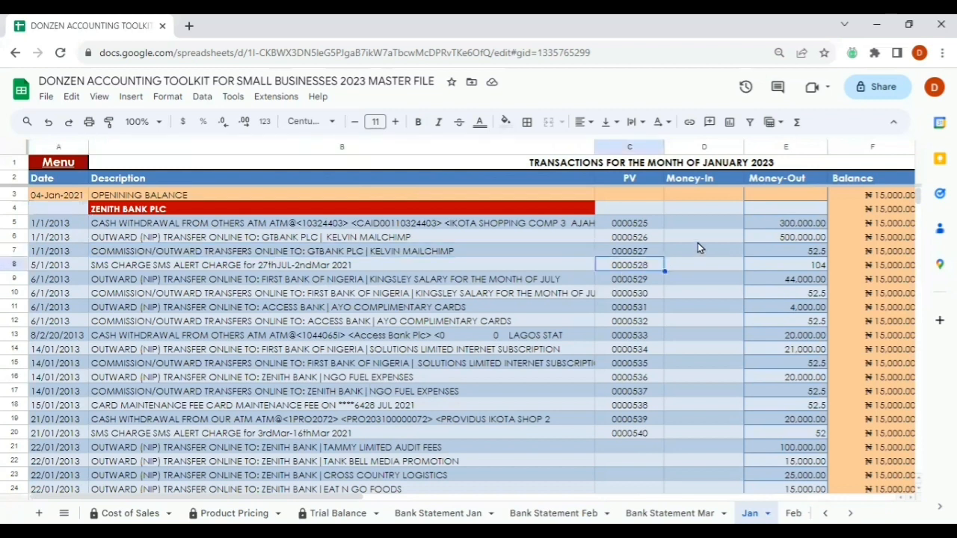
click(698, 242)
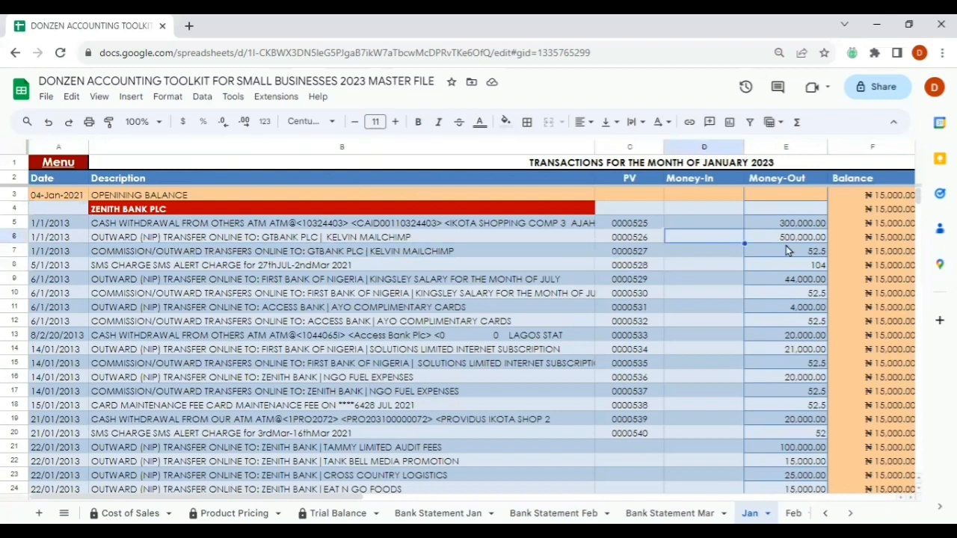
click(786, 247)
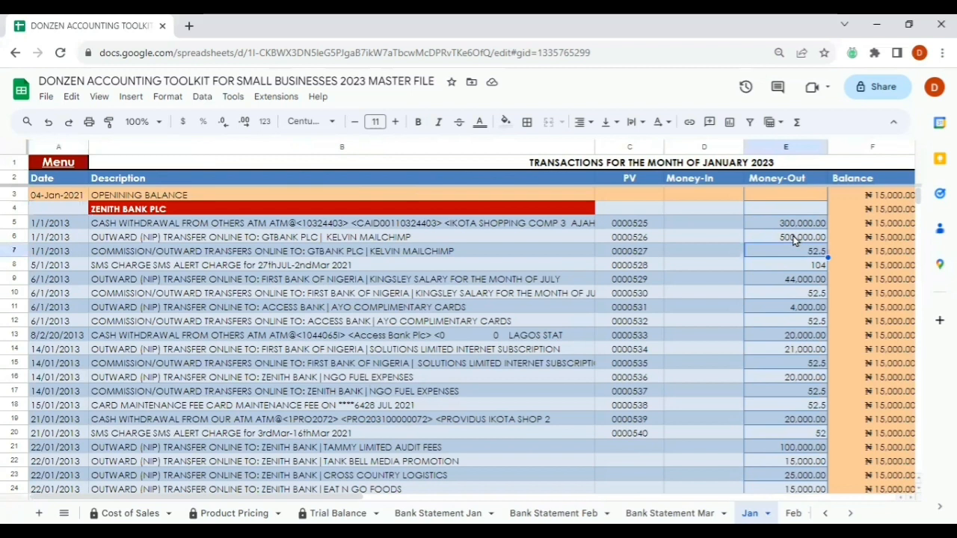
key(Right)
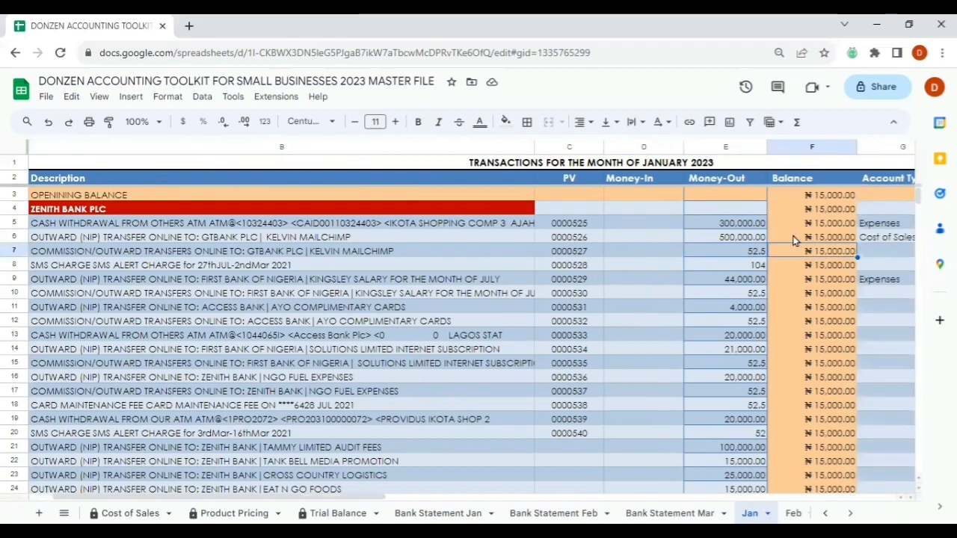
key(Right)
key(Right)
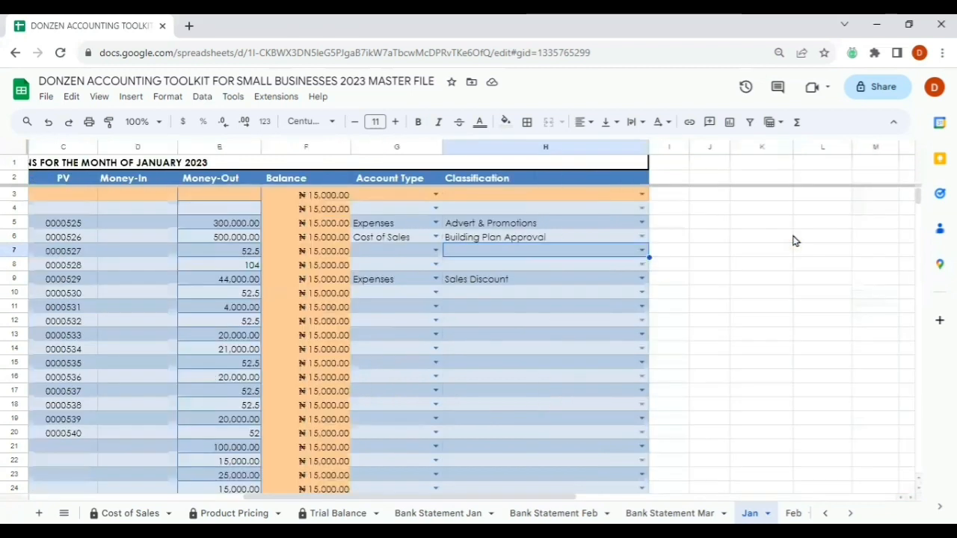
key(Left)
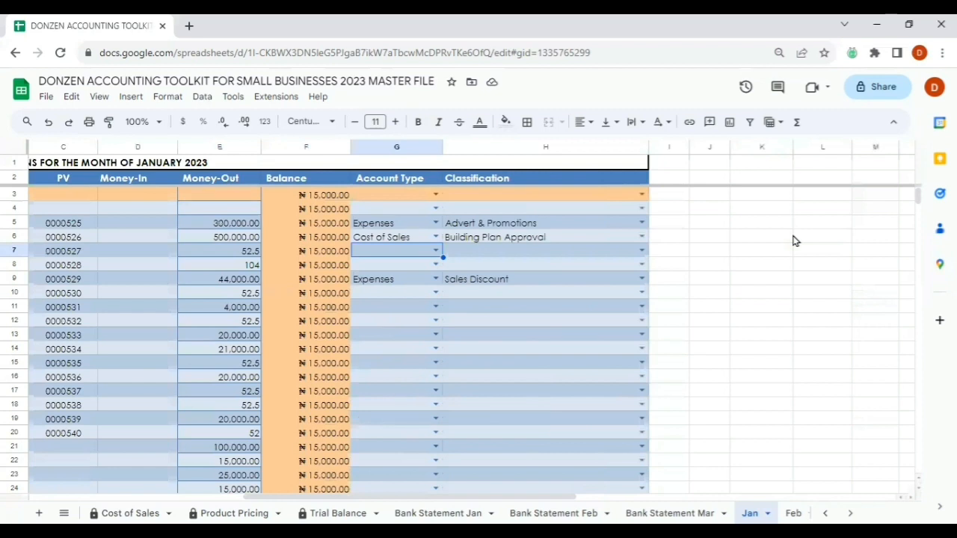
key(Left)
key(Home)
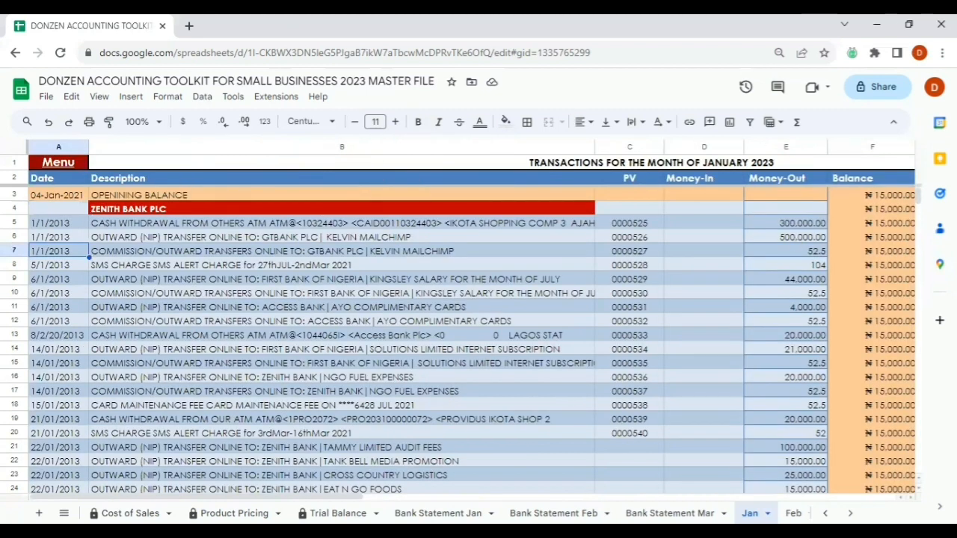
- Highlight the transaction dates from A5 down to A38 to review them, and return to the top of the sheet
click(61, 223)
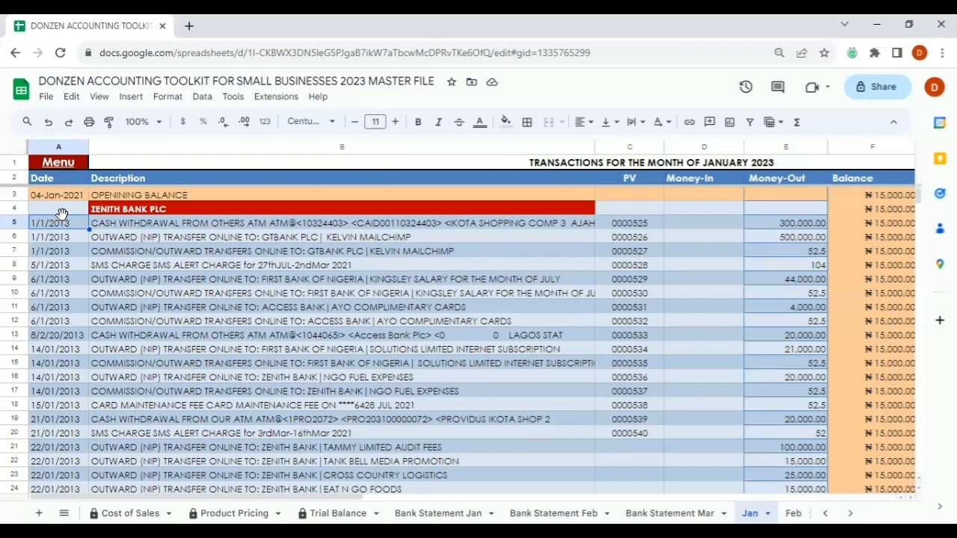
click(117, 232)
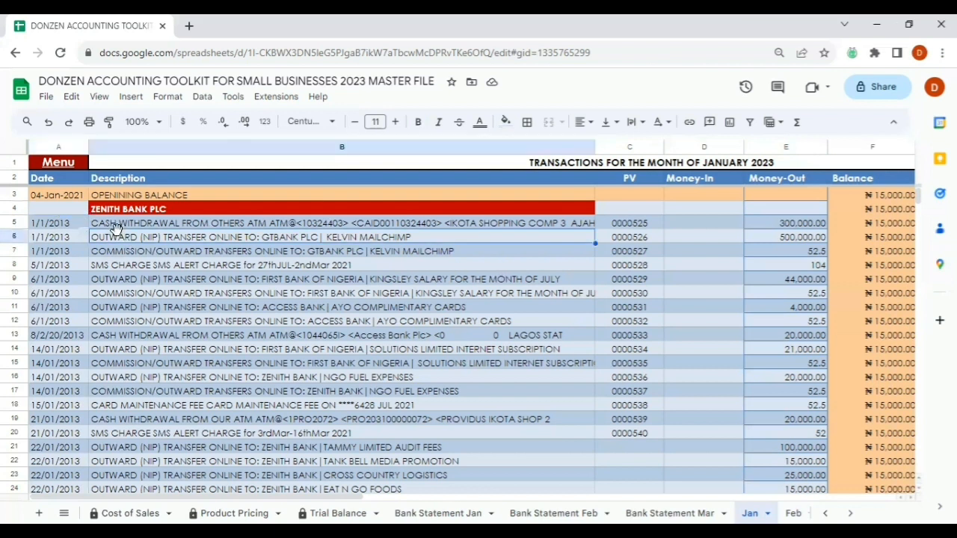
click(67, 225)
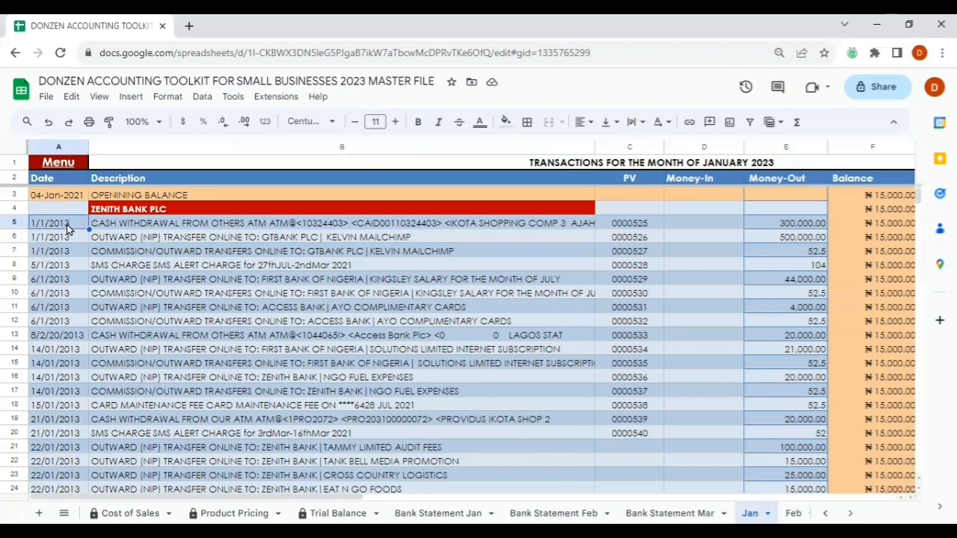
key(shift+Down)
key(shift+Down)
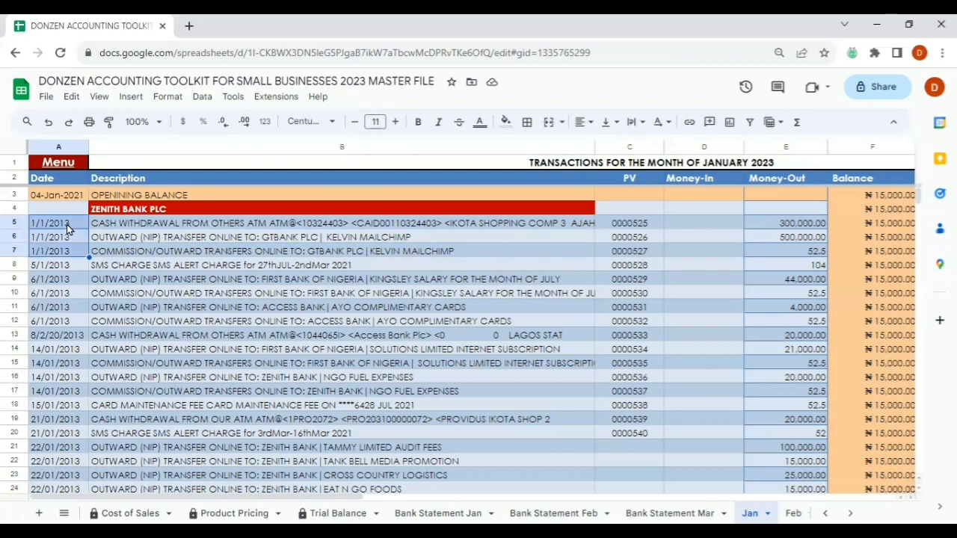
key(shift+Down)
key(shift+Down)
key(shift+Down)
key(shift+Down)
key(shift+Down)
key(shift+Down)
key(shift+Down)
key(shift+Down)
key(shift+Down)
key(shift+Down)
key(shift+Down)
key(shift+Down)
key(shift+Down)
key(shift+Down)
key(shift+Down)
key(shift+Down)
key(shift+Down)
key(shift+Down)
key(shift+Down)
key(shift+Down)
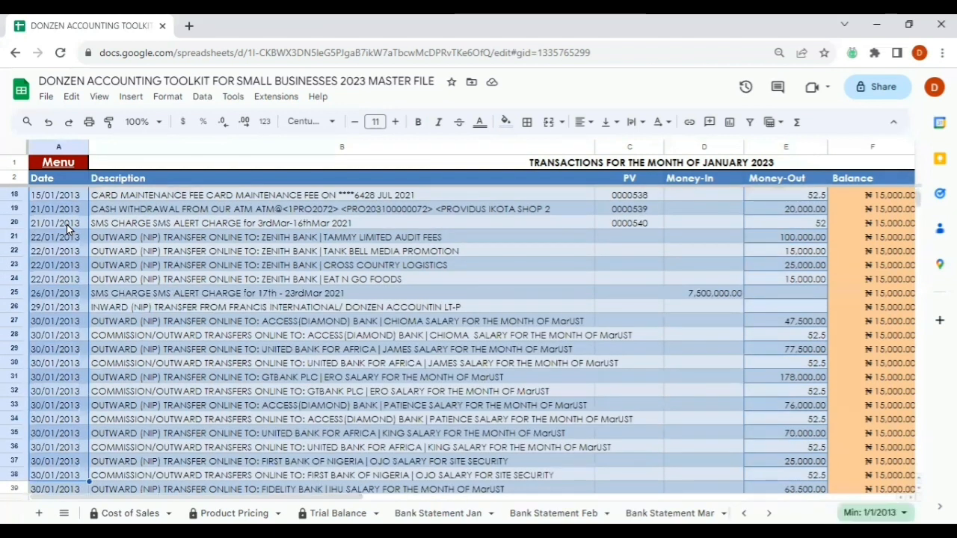
key(Up)
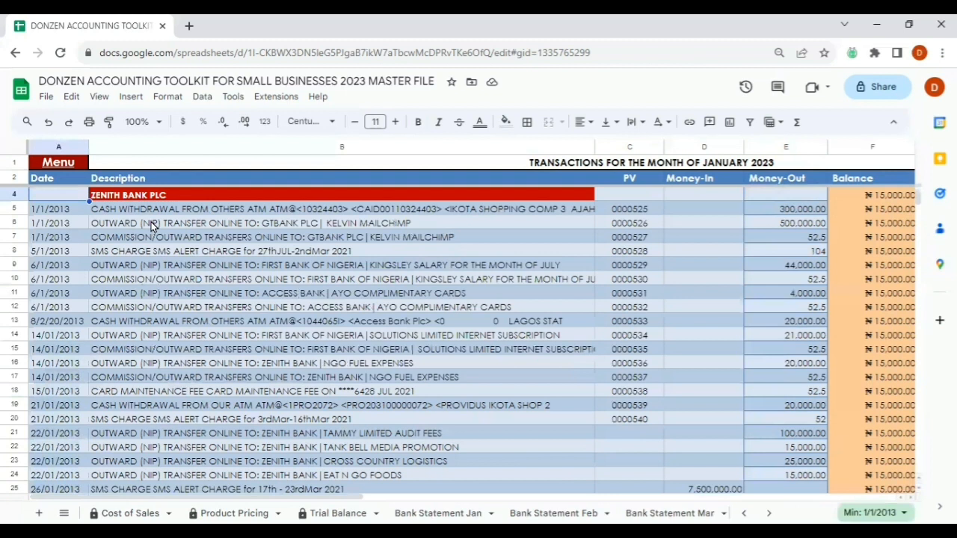
key(ctrl+Home)
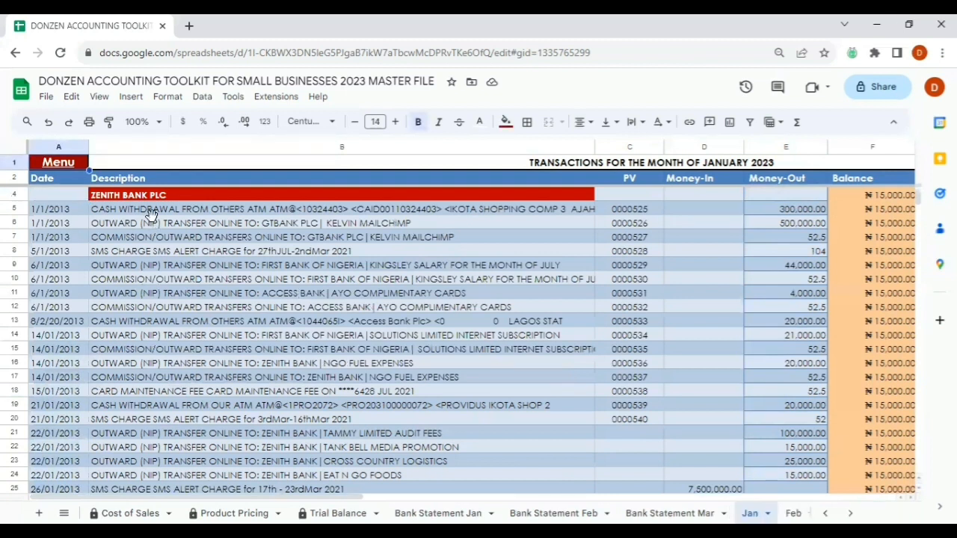
- Highlight the transaction descriptions from B5 down to B38 to review them, and return to the top rows
click(150, 218)
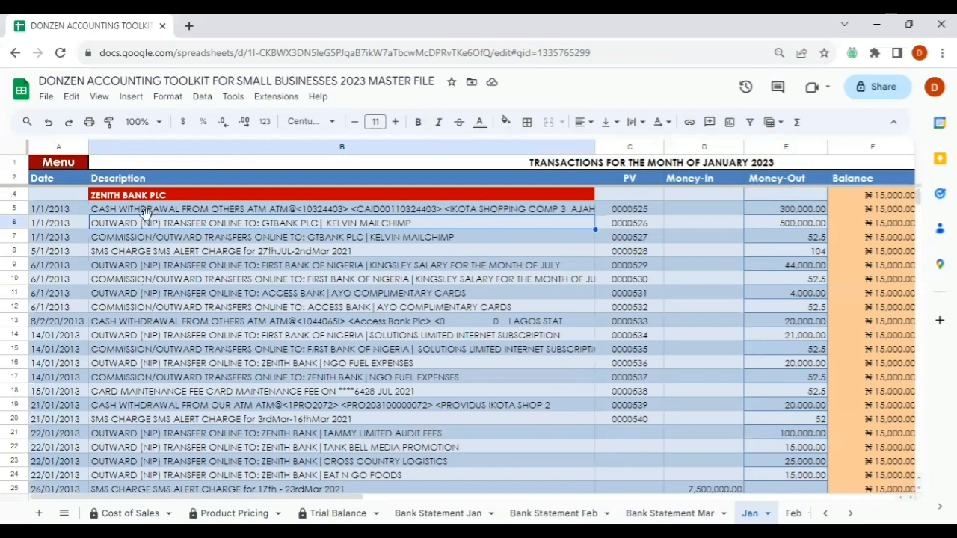
click(158, 211)
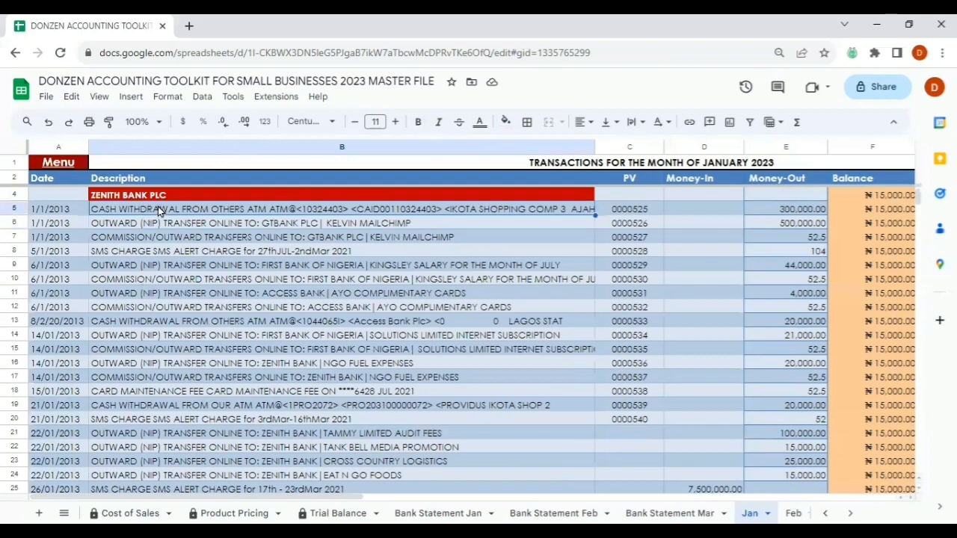
key(shift+Down)
key(shift+Down)
key(shift+Down)
key(shift+Down)
key(shift+Down)
key(shift+Down)
key(shift+Down)
key(shift+Down)
key(shift+Down)
key(shift+Down)
key(shift+Down)
key(shift+Down)
key(shift+Down)
key(shift+Down)
key(shift+Down)
key(shift+Down)
key(shift+Down)
key(shift+Down)
key(shift+Down)
key(shift+Down)
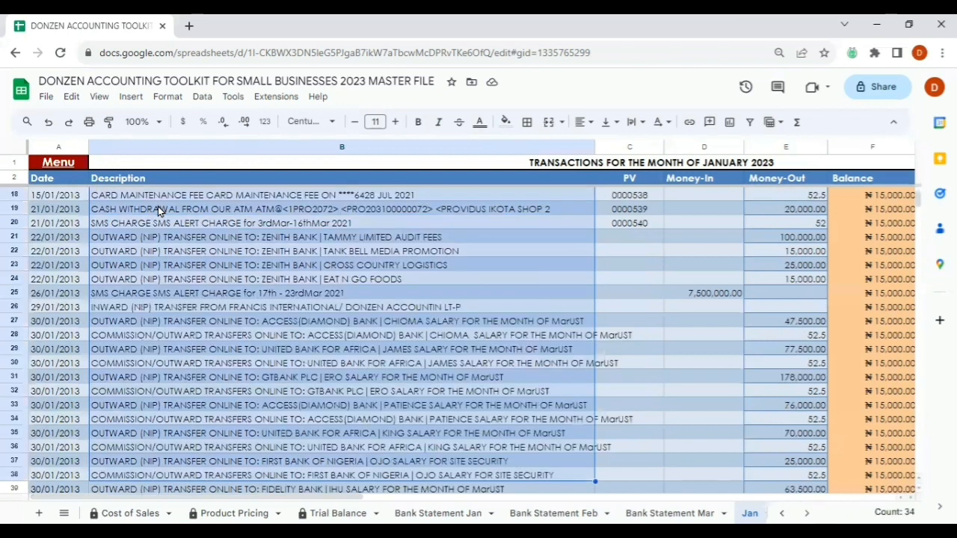
scroll(157, 211, up, 3)
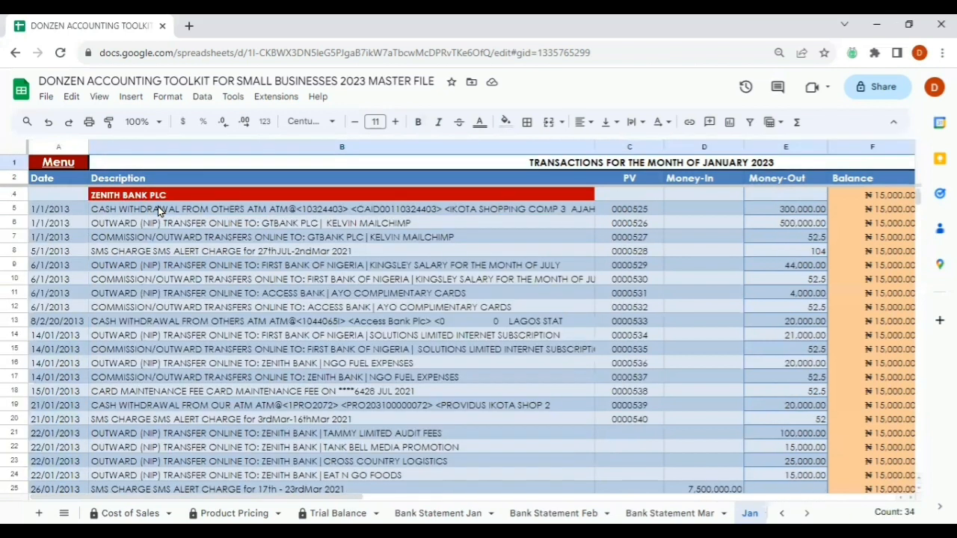
- Highlight the PV numbers from C5 down to C16 to review the voucher numbering of the transactions
click(617, 210)
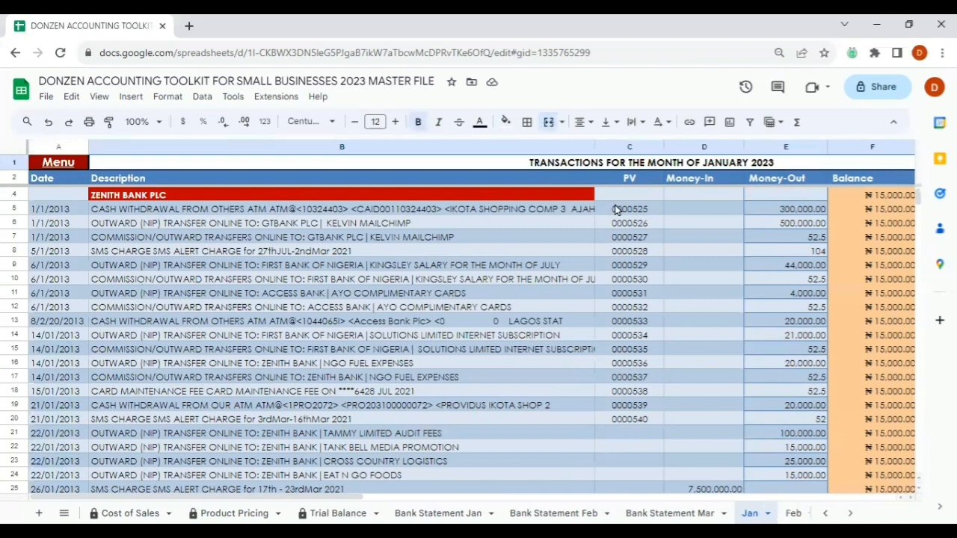
click(617, 203)
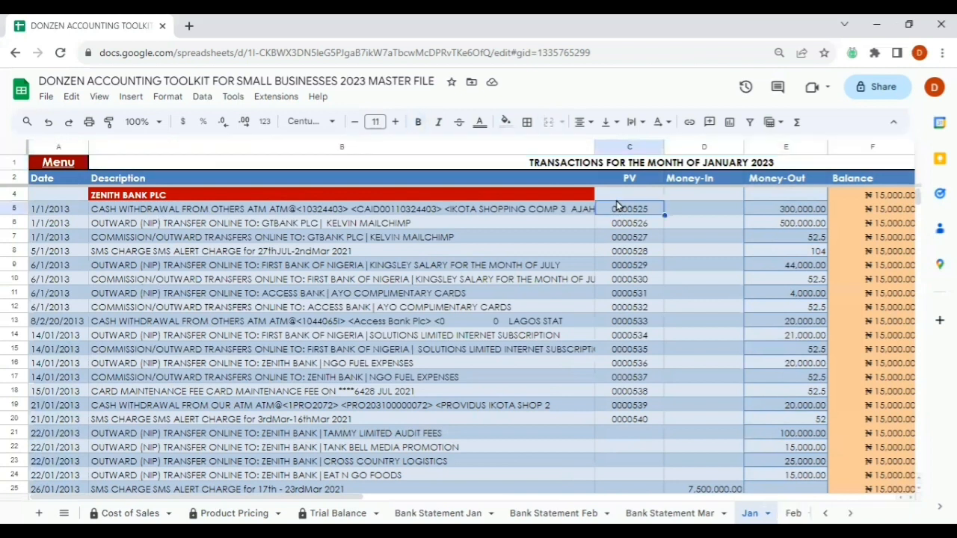
key(shift+Down)
key(shift+Down)
key(shift+Down)
key(shift+Down)
key(shift+Down)
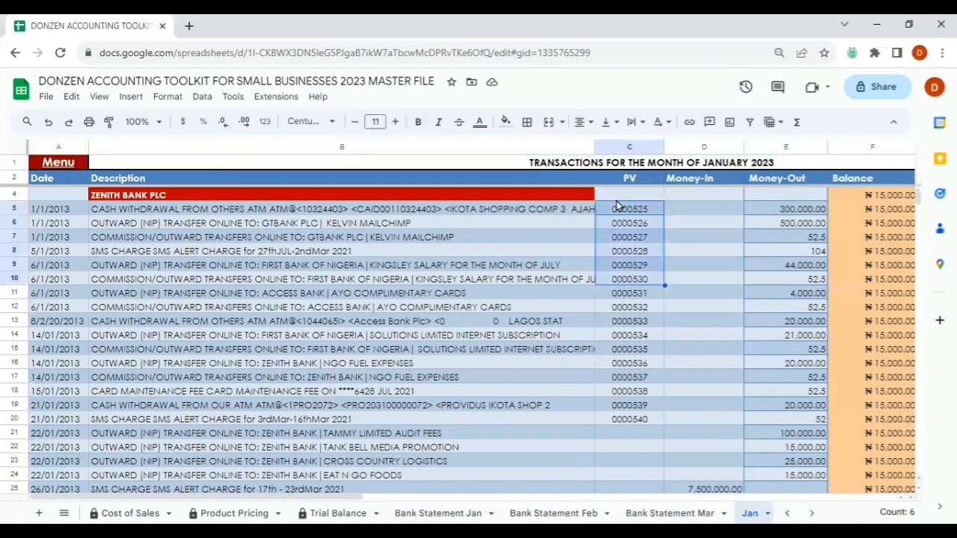
key(shift+Down)
key(shift+Down)
key(shift+Down)
key(shift+Down)
key(shift+Down)
key(shift+Down)
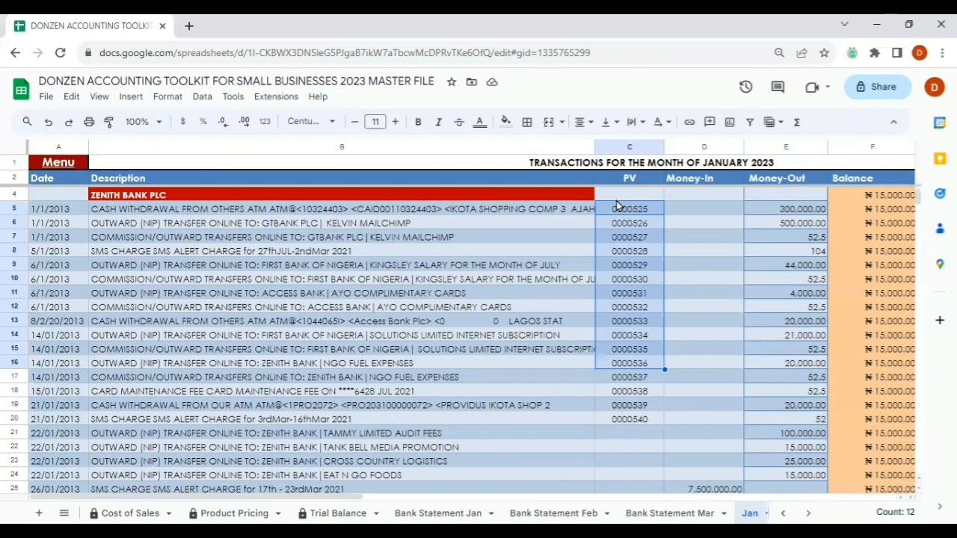
- Highlight the Money-In column from D5 down past row 24 to review it, and return to the top of the sheet
click(693, 215)
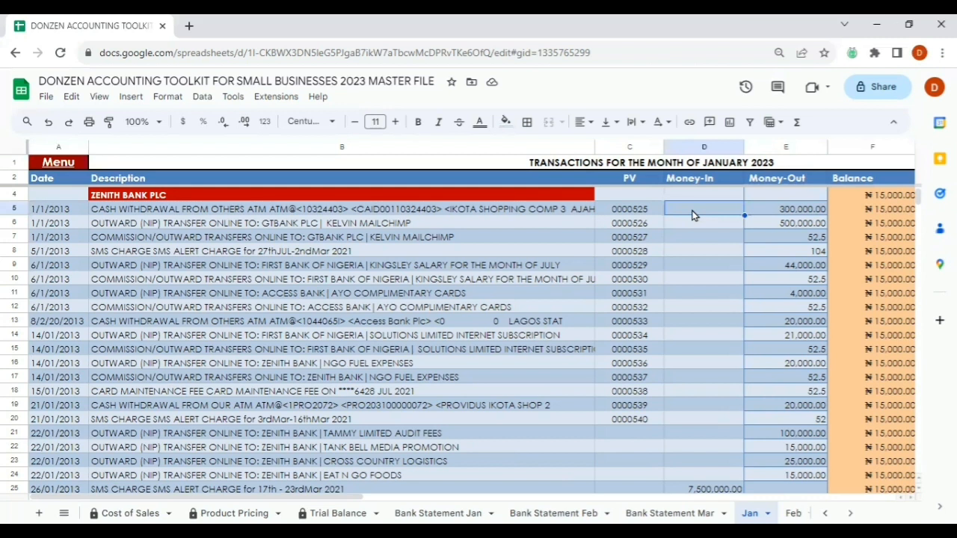
key(shift+Down)
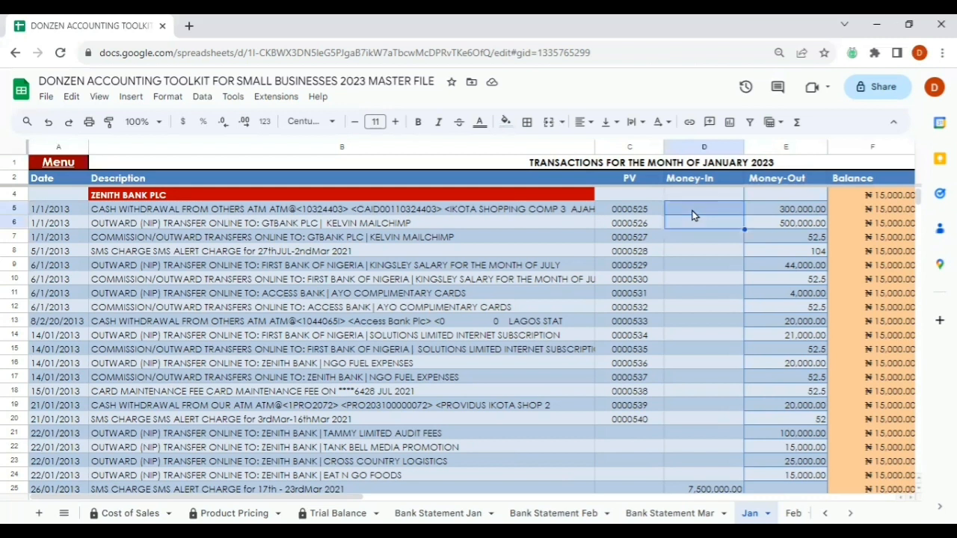
key(shift+Down)
key(shift+Down)
key(shift+Down)
key(shift+Down)
key(shift+Down)
key(shift+Down)
key(shift+Down)
key(shift+Down)
key(shift+Down)
key(shift+Down)
key(shift+Down)
key(shift+Down)
key(shift+Down)
key(shift+Down)
key(shift+Down)
key(shift+Down)
key(shift+Down)
key(shift+Down)
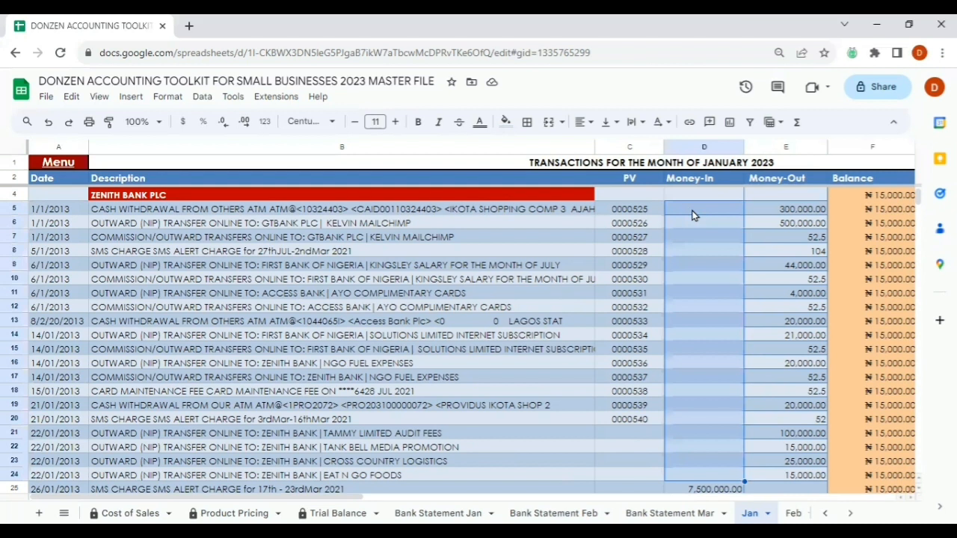
key(shift+Down)
key(shift+Down)
key(Up)
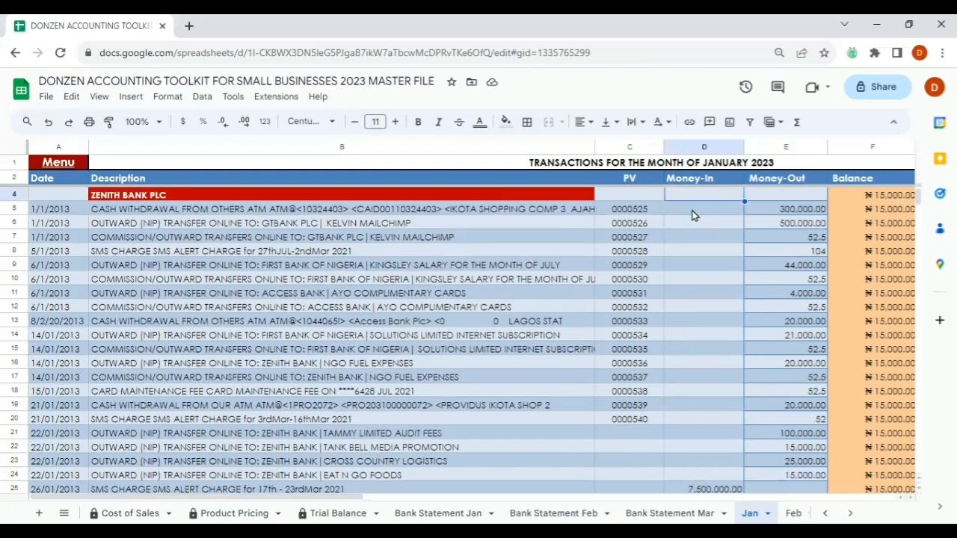
key(Up)
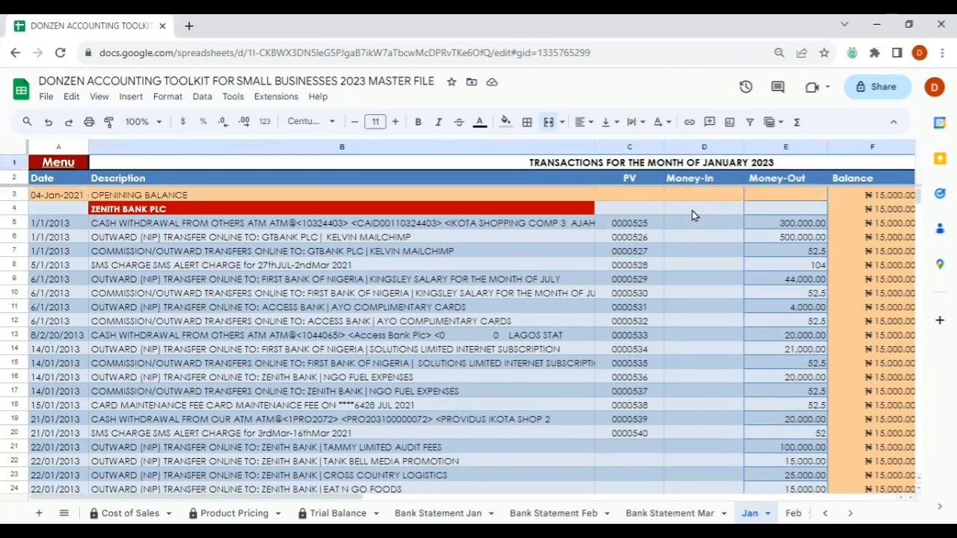
- Highlight the Money-Out amounts from E5 down to E49, covering the bank transactions and the first Petty Cash Expenses entries
click(783, 217)
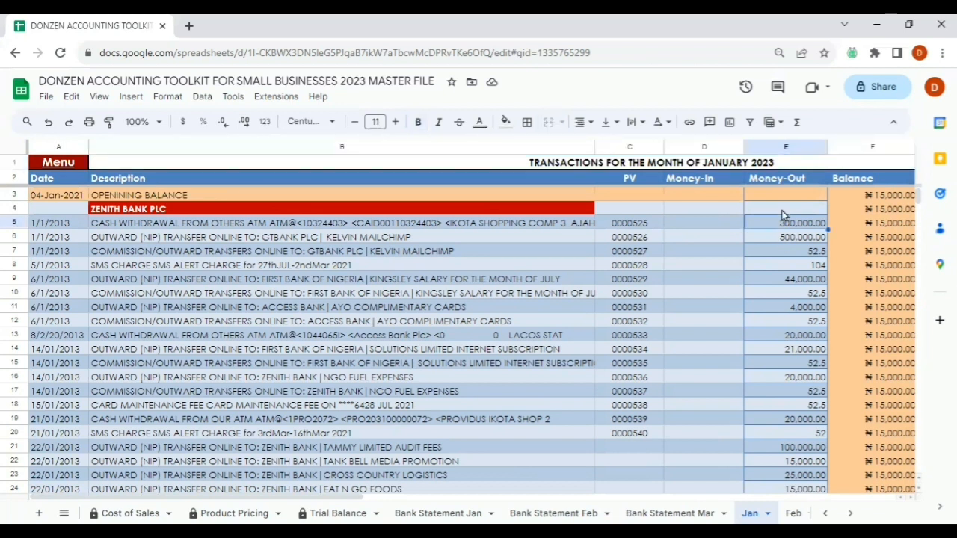
key(shift+Down)
key(shift+Down)
key(shift+Down)
key(shift+Down)
key(shift+Down)
key(shift+Down)
key(shift+Down)
key(shift+Down)
key(shift+Down)
key(shift+Down)
key(shift+Down)
key(shift+Down)
key(shift+Down)
key(shift+Down)
key(shift+Down)
key(shift+Down)
key(shift+Down)
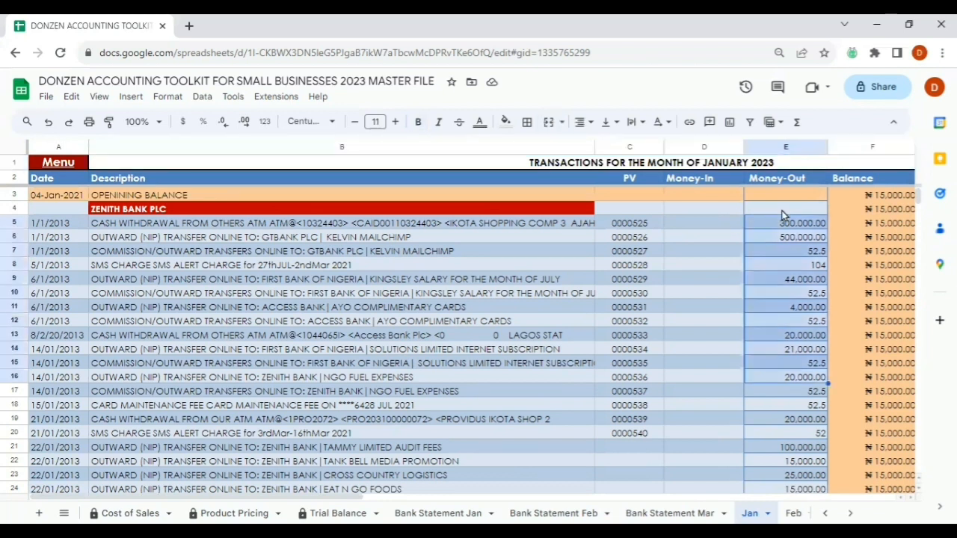
key(shift+Down)
key(shift+Down)
key(shift+Down)
key(shift+Down)
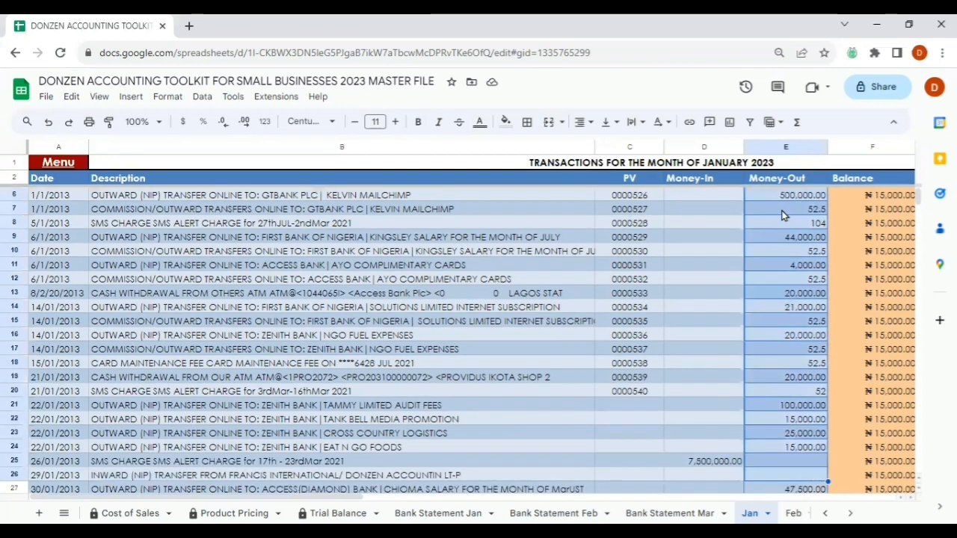
key(shift+Down)
key(shift+Down)
key(shift+Down)
key(shift+Down)
key(shift+Down)
key(shift+Down)
key(shift+Down)
key(shift+Down)
key(shift+Down)
key(shift+Down)
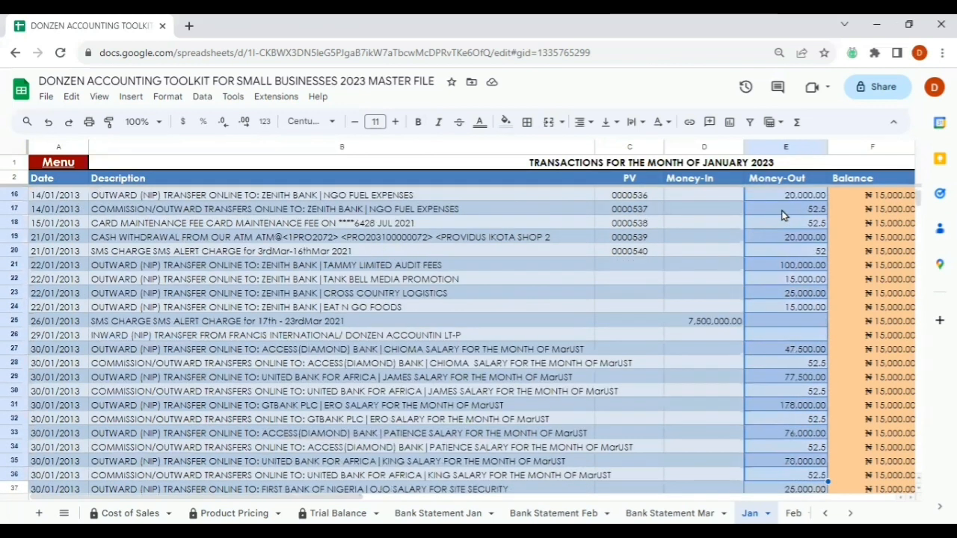
key(shift+Down)
key(shift+Down)
key(shift+Down)
key(shift+Down)
key(shift+Down)
key(shift+Down)
key(shift+Down)
key(shift+Down)
key(shift+Down)
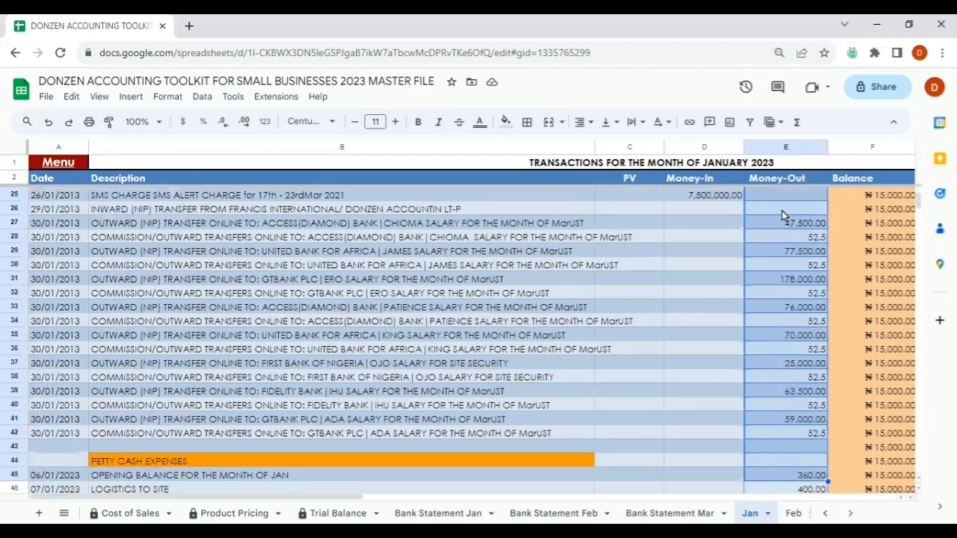
key(shift+Down)
key(shift+Down)
key(shift+Down)
key(shift+Down)
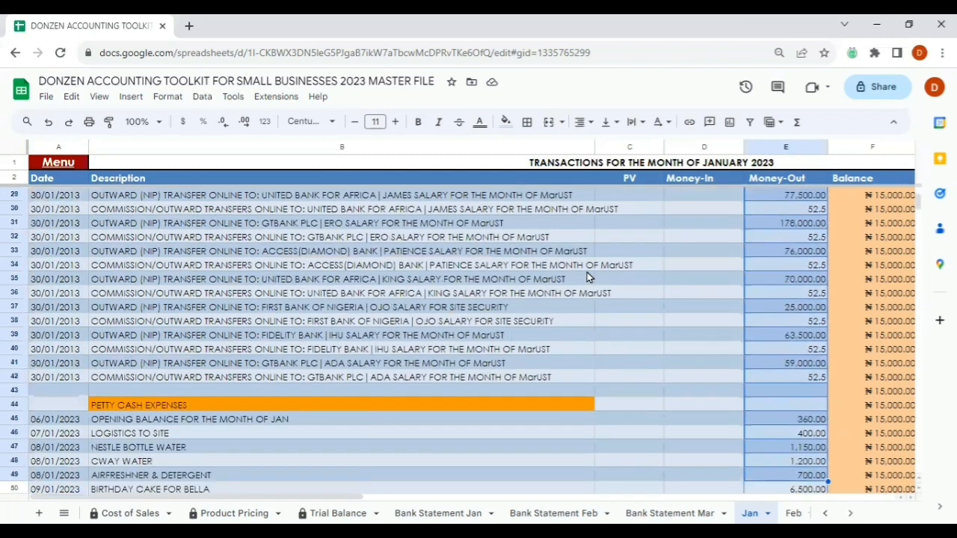
- Review the Petty Cash Expenses section from its heading in B44 down through the dates in A45 to A58
click(132, 404)
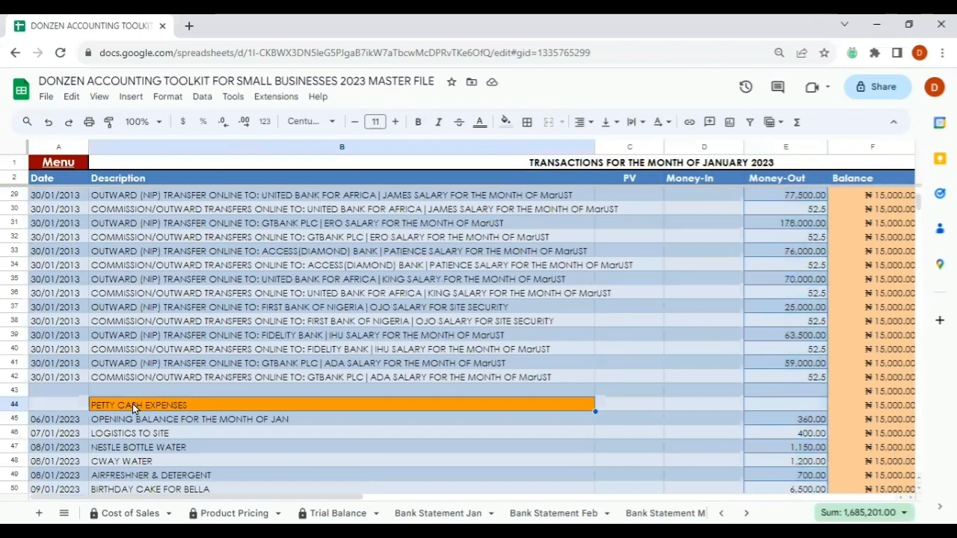
click(67, 424)
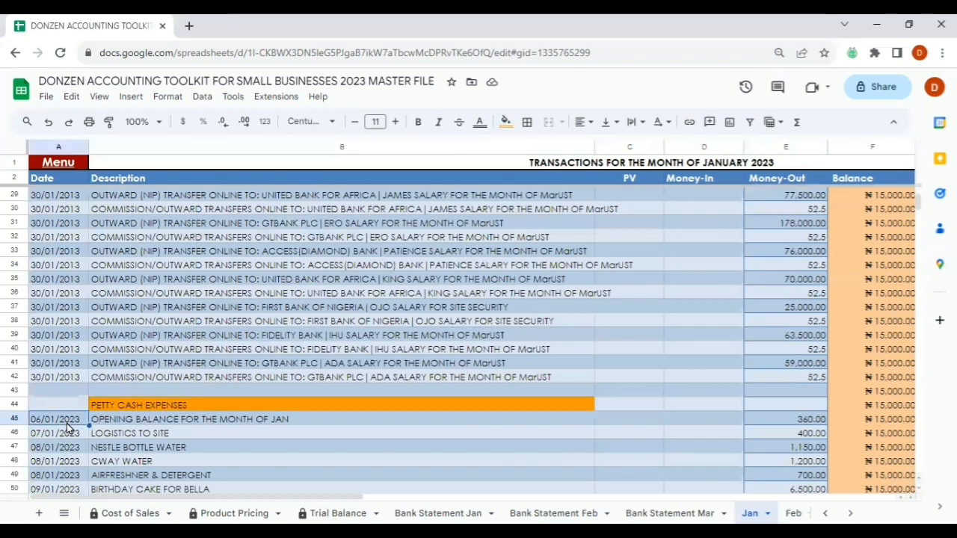
key(Down)
key(Down)
key(Down)
key(Down)
key(Down)
key(Down)
key(Down)
key(Down)
key(Down)
key(Down)
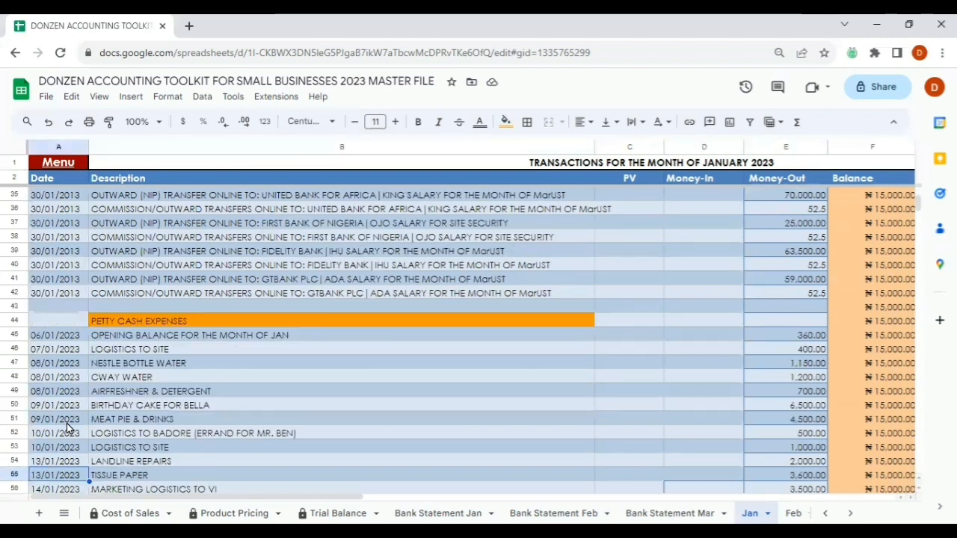
key(Down)
key(Down)
key(Down)
key(Right)
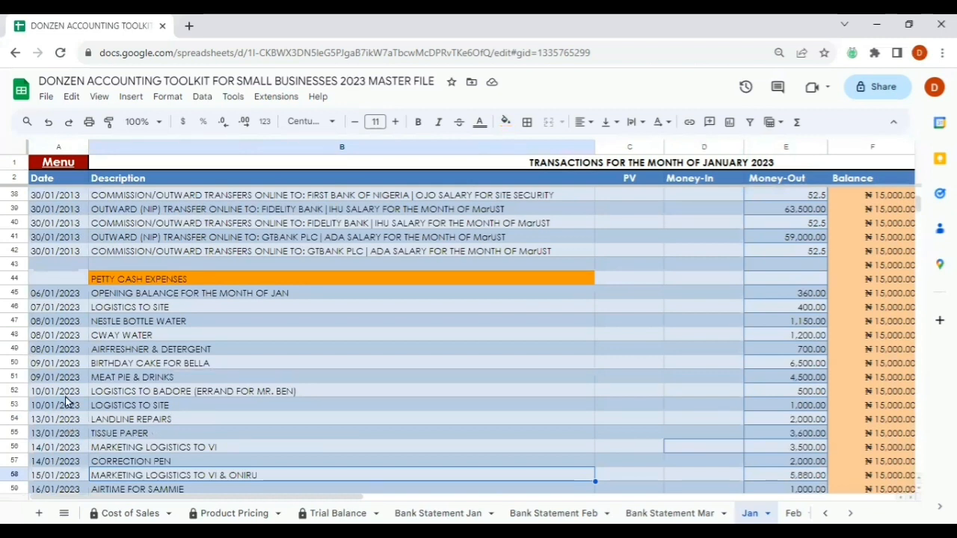
- Examine the date, description and Money-Out amount of the January opening balance entry in row 45
click(62, 299)
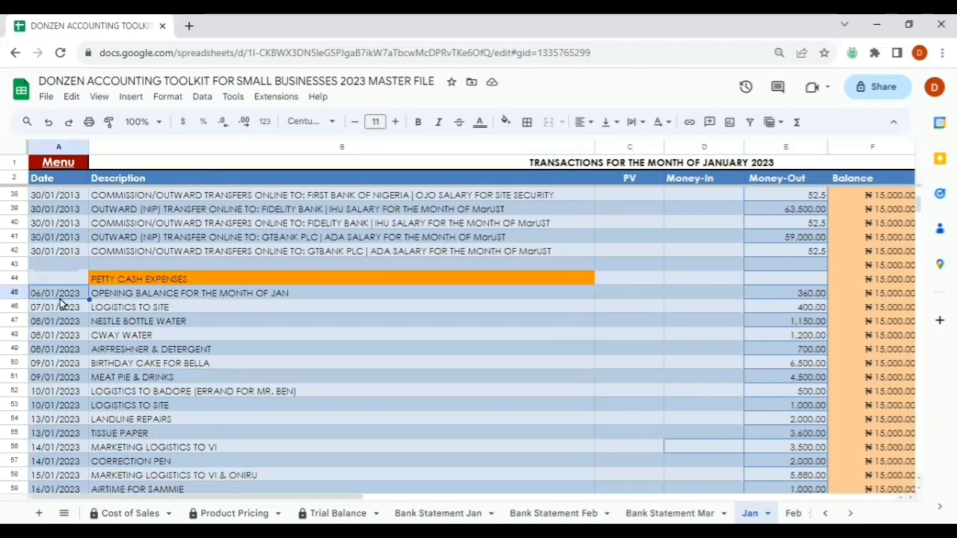
shift+click(137, 298)
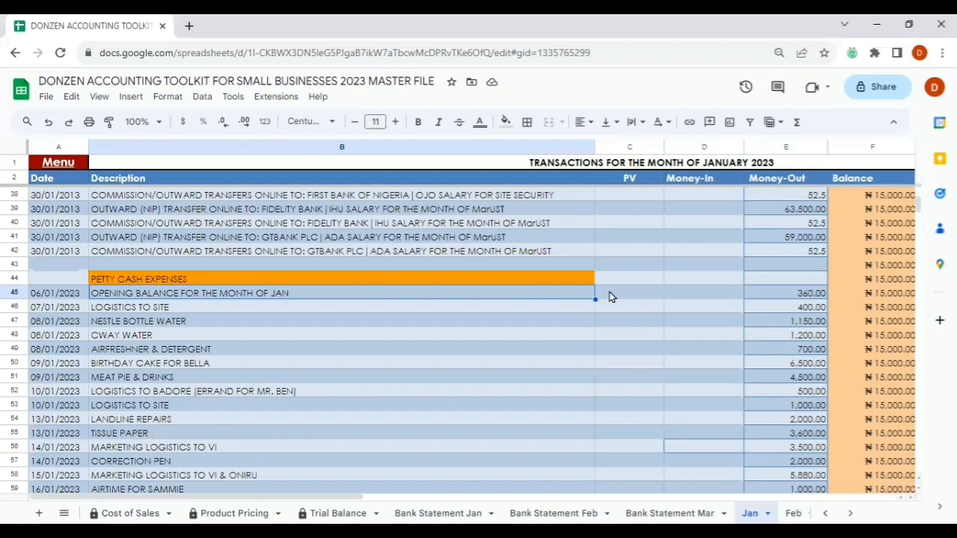
click(781, 295)
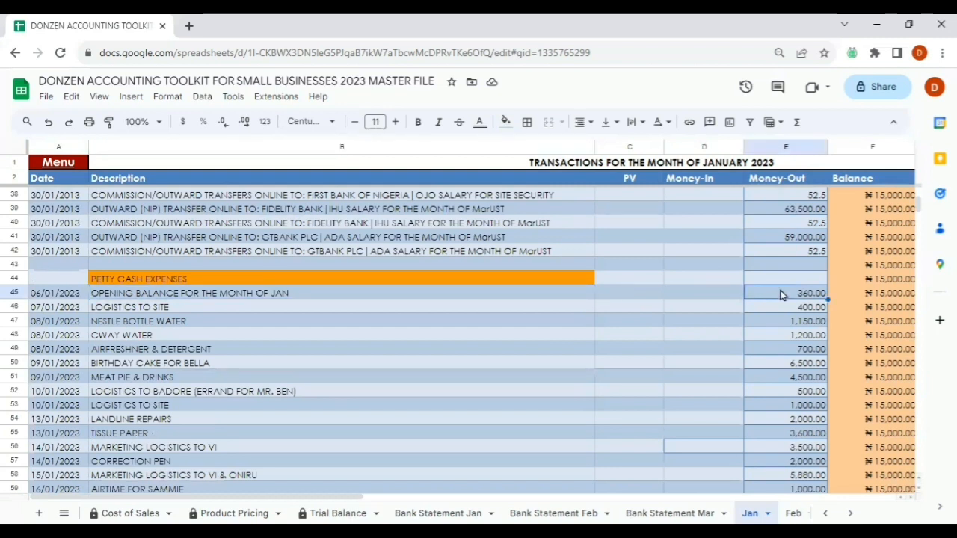
- Examine the Account Type and Classification columns and the account type options in G5 for the Money-Out entry in row 5
scroll(782, 295, up, 3)
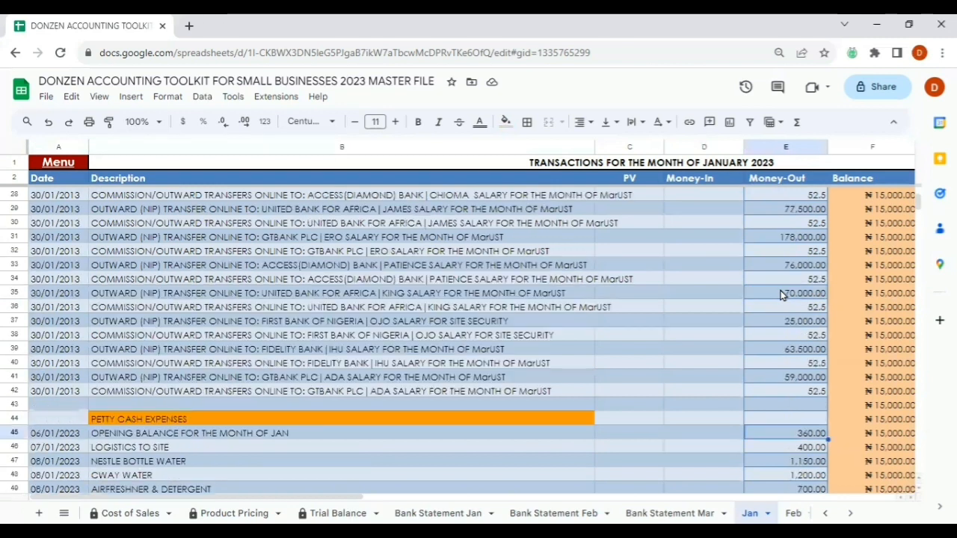
scroll(782, 295, up, 4)
scroll(781, 295, up, 2)
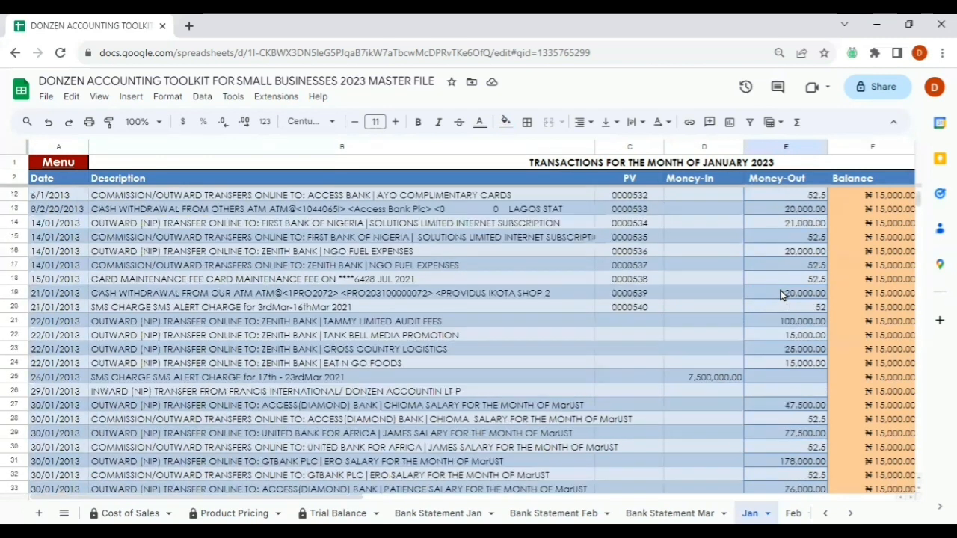
scroll(782, 295, up, 3)
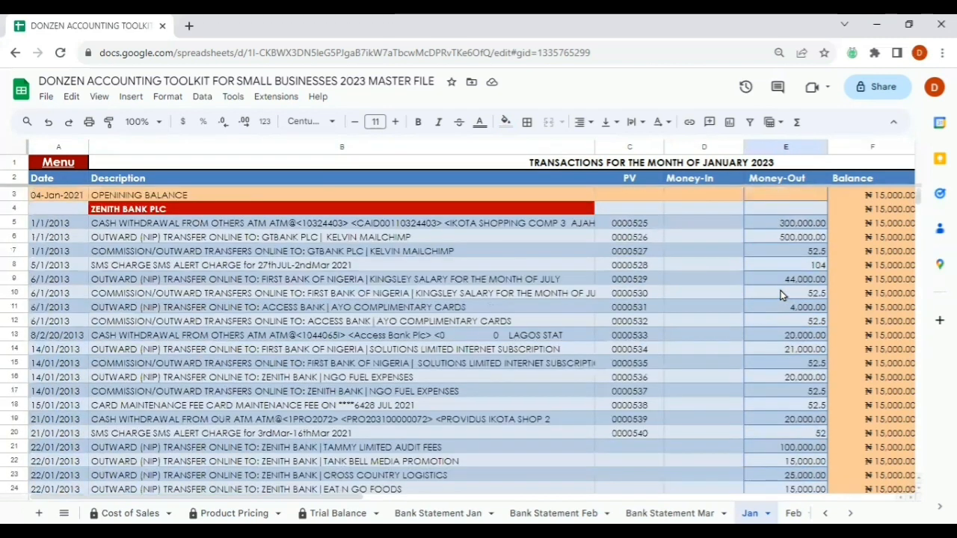
scroll(782, 295, down, 5)
scroll(782, 295, right, 5)
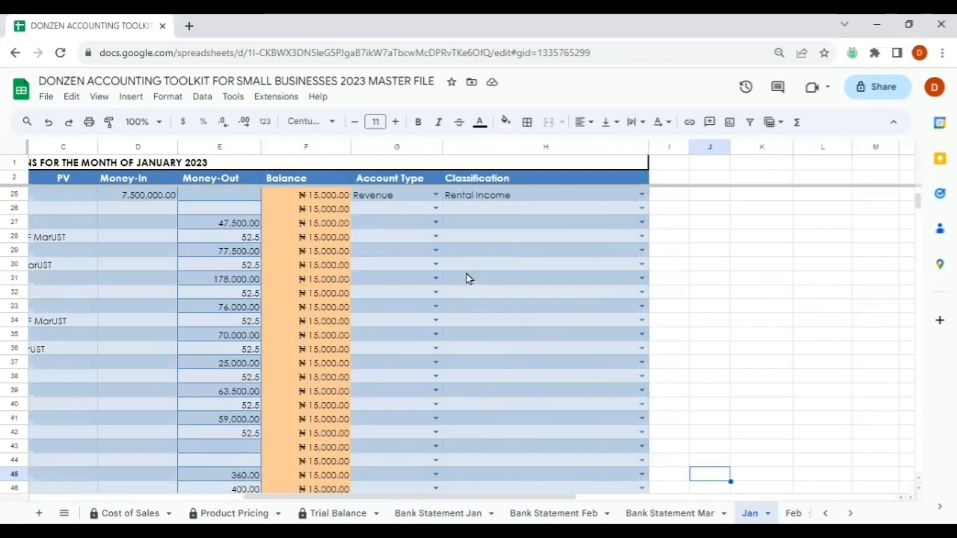
scroll(378, 251, up, 5)
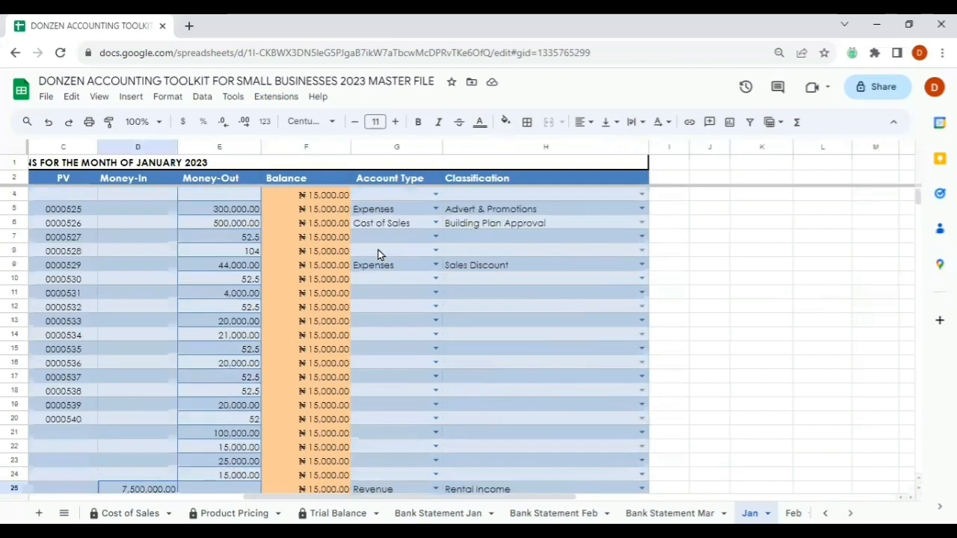
click(378, 255)
scroll(399, 231, up, 1)
click(217, 224)
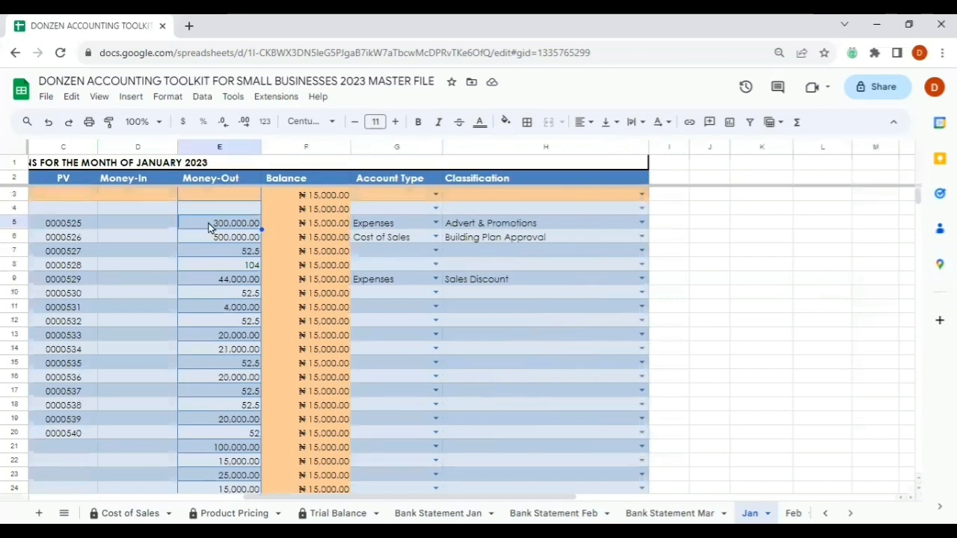
double_click(393, 222)
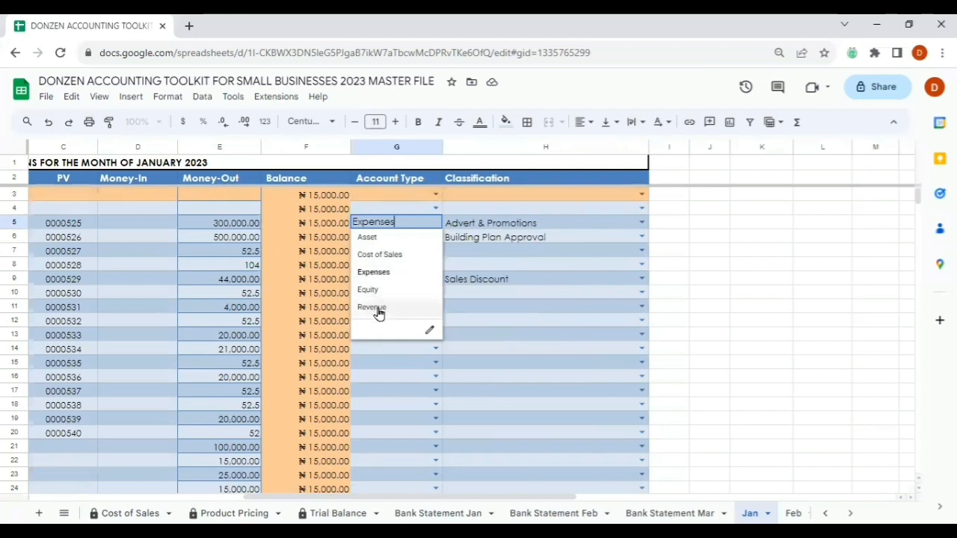
click(137, 223)
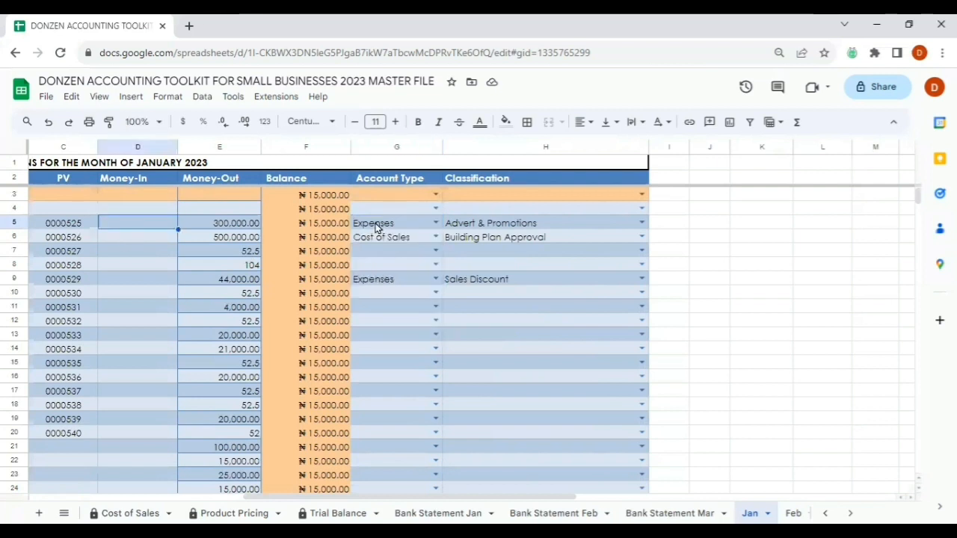
click(224, 226)
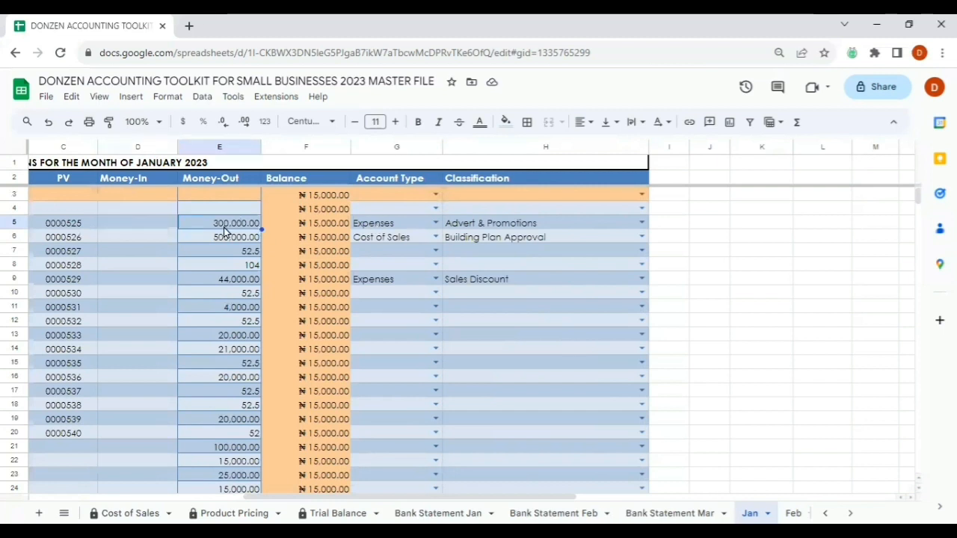
- Clear the existing Account Type and Classification entries in G5:H10
click(388, 230)
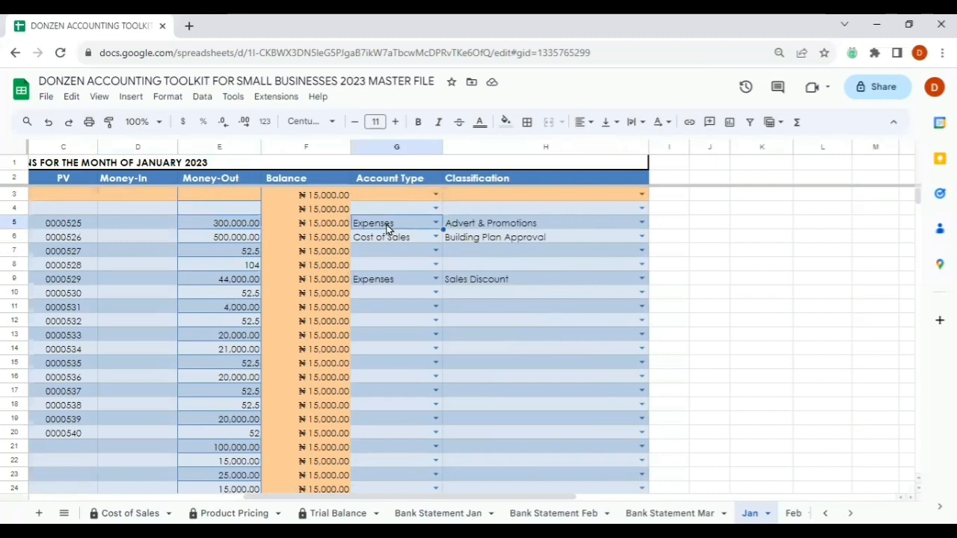
key(shift+Right)
key(shift+Down)
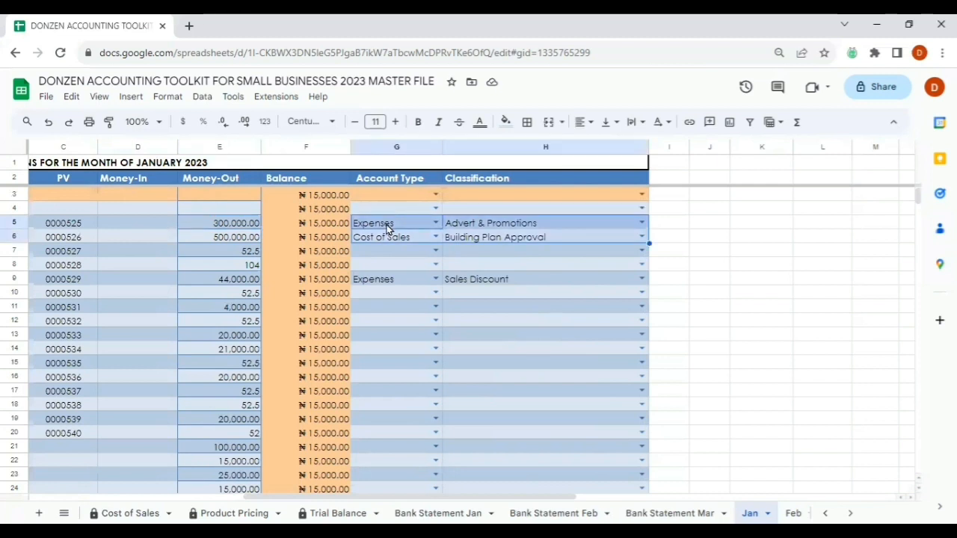
key(shift+Down)
key(shift+Down)
key(shift+Down)
key(shift+Down)
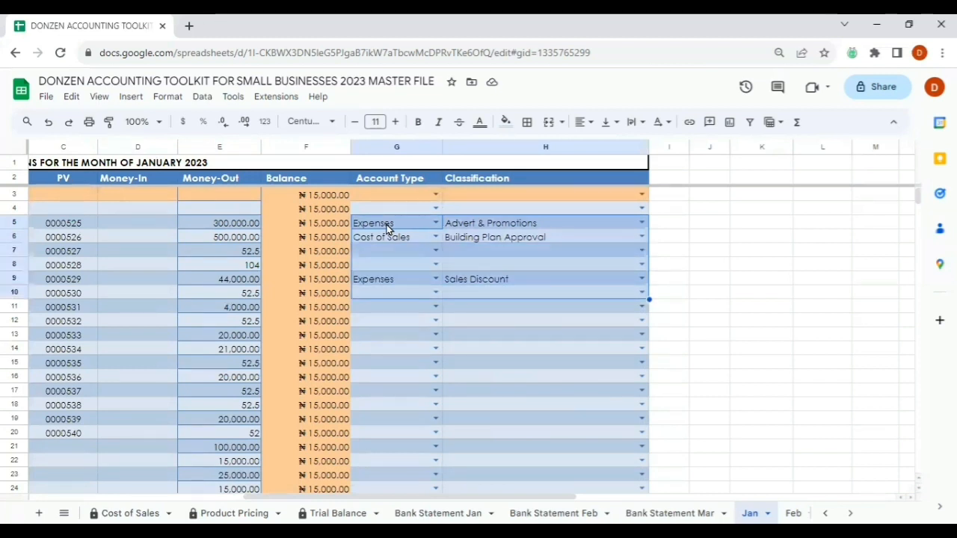
key(Delete)
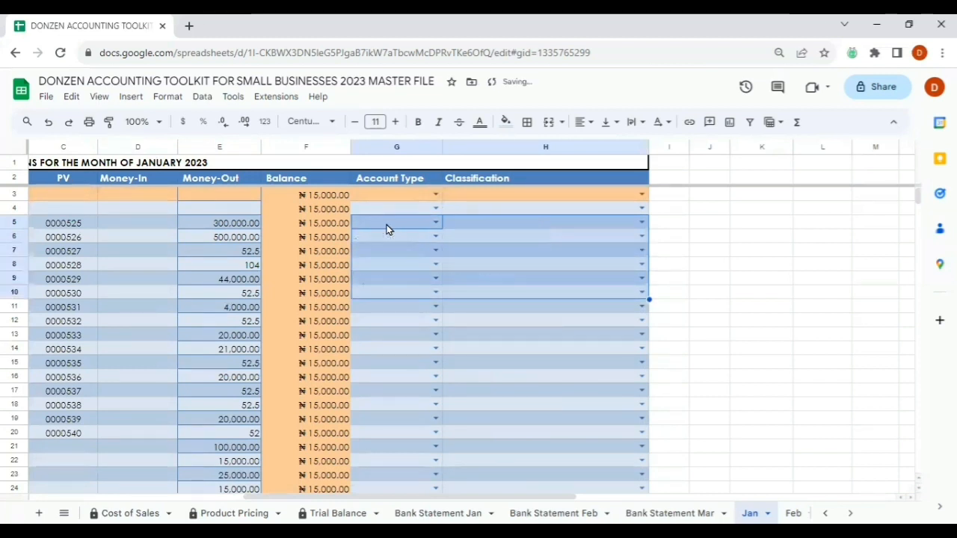
- Set row 5's Account Type to Cost of Sales and its Classification to Subcontractor Costs
click(386, 230)
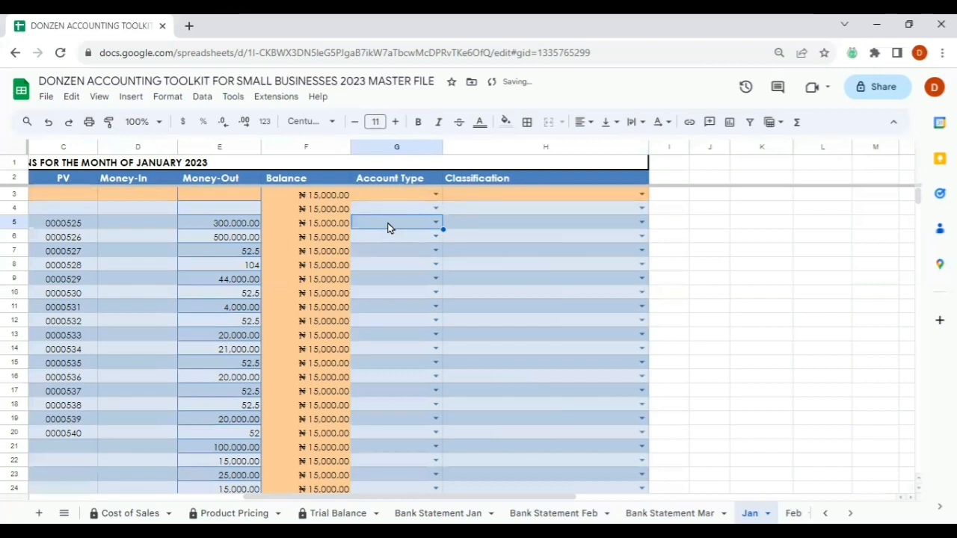
click(431, 221)
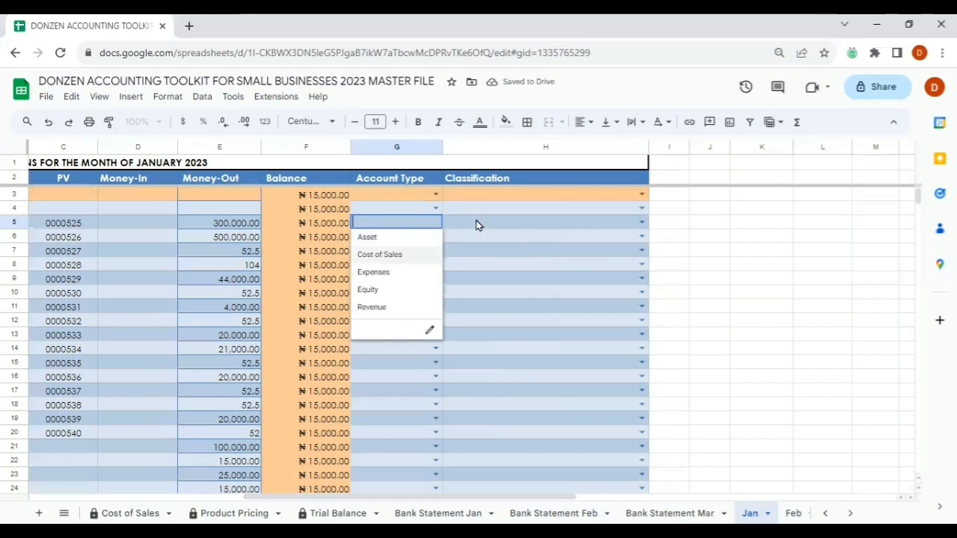
key(Tab)
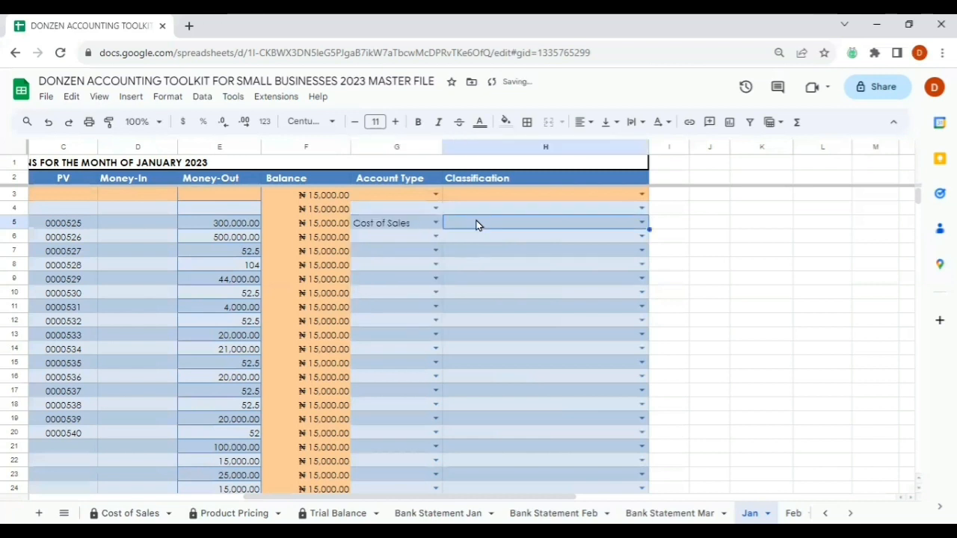
text(c)
key(BackSpace)
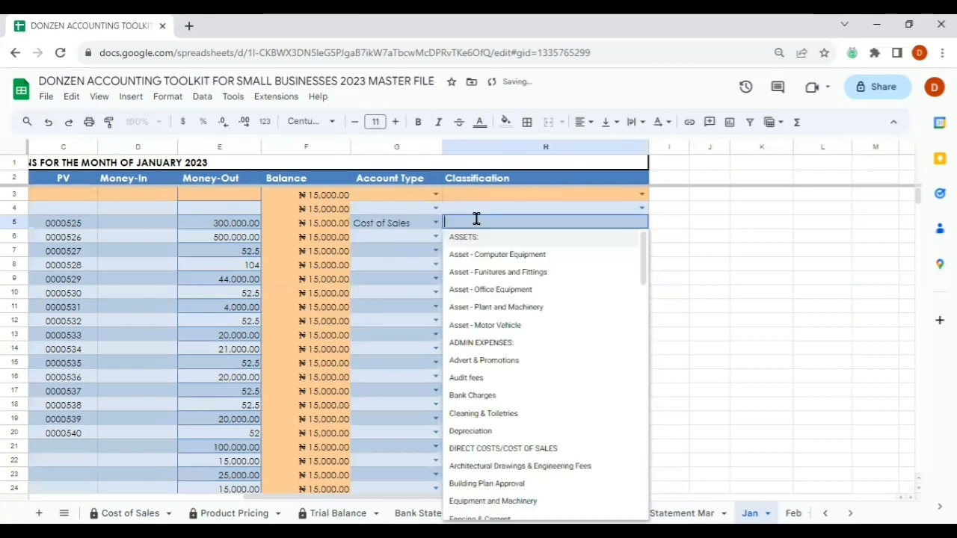
text(cos)
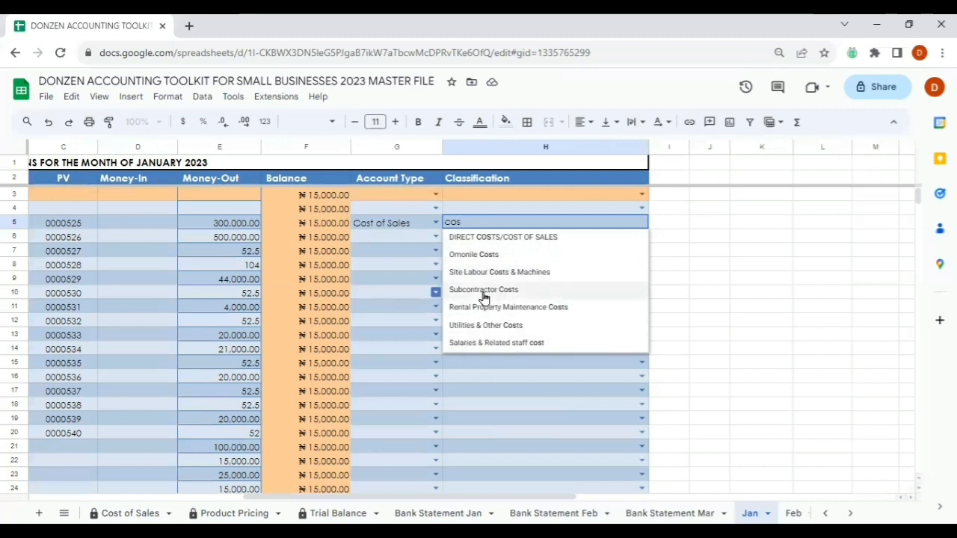
- Classify row 6 as Cost of Sales with the Classification Road & Drainage Construction
click(383, 234)
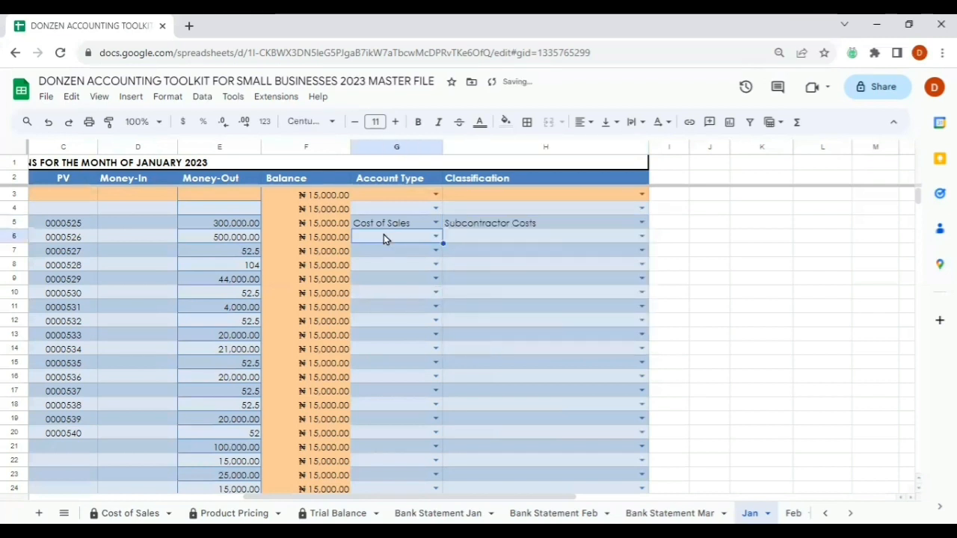
text(co)
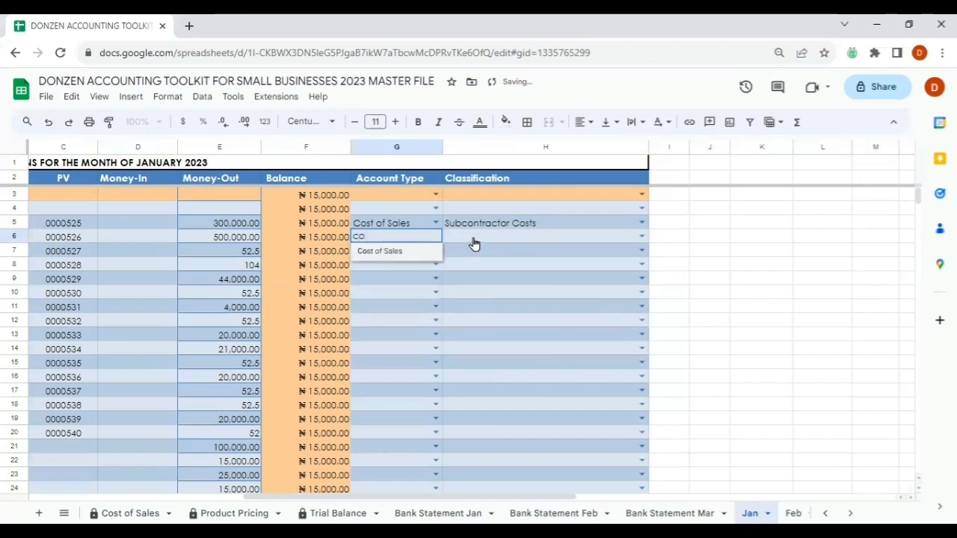
key(Tab)
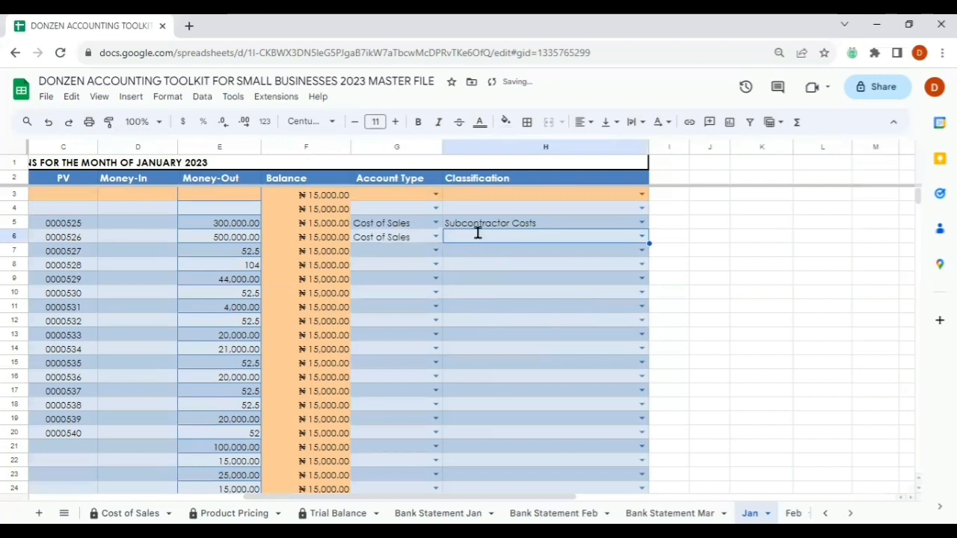
key(Return)
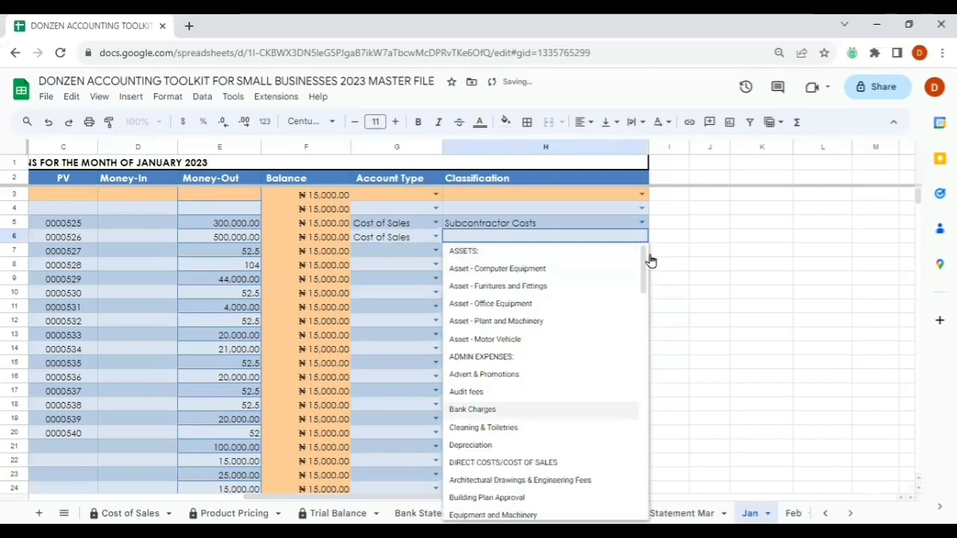
drag(646, 267, 640, 297)
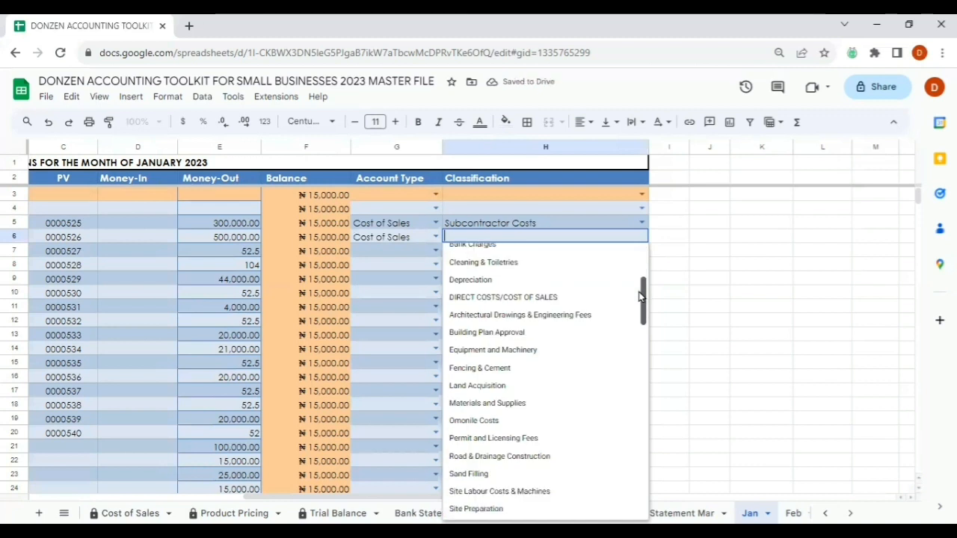
click(486, 457)
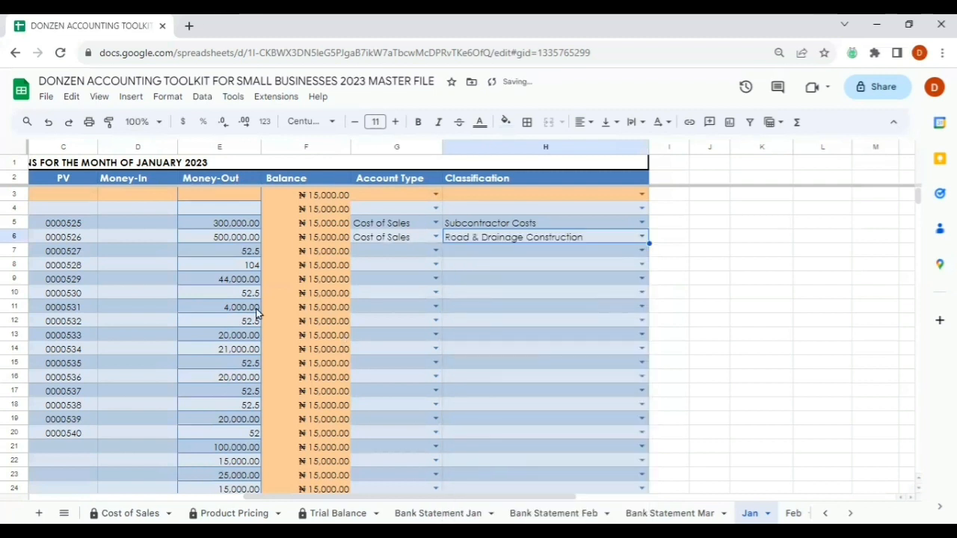
- Compare the Money-Out entry in E5 with the Money-In amount in D25 and its Account Type in G25
click(220, 226)
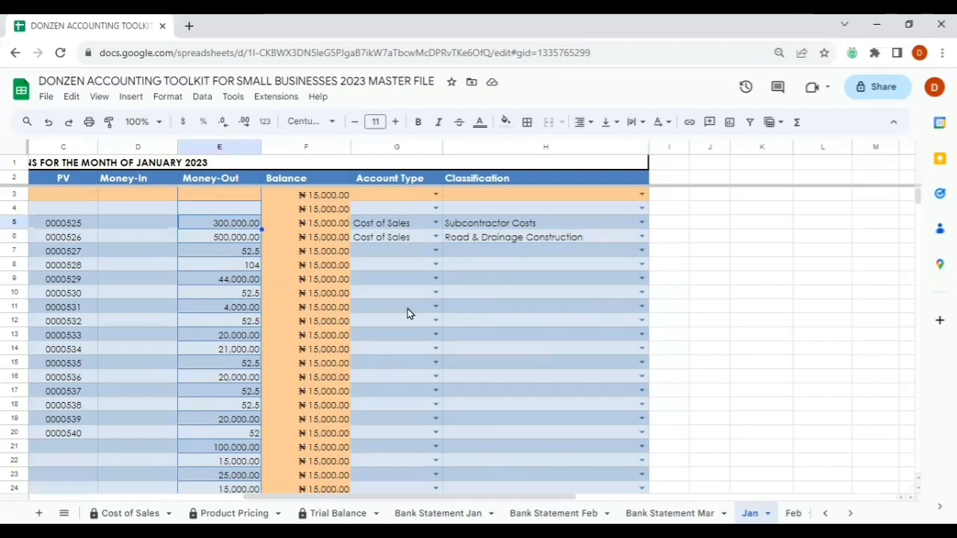
scroll(408, 313, down, 1)
scroll(401, 314, down, 1)
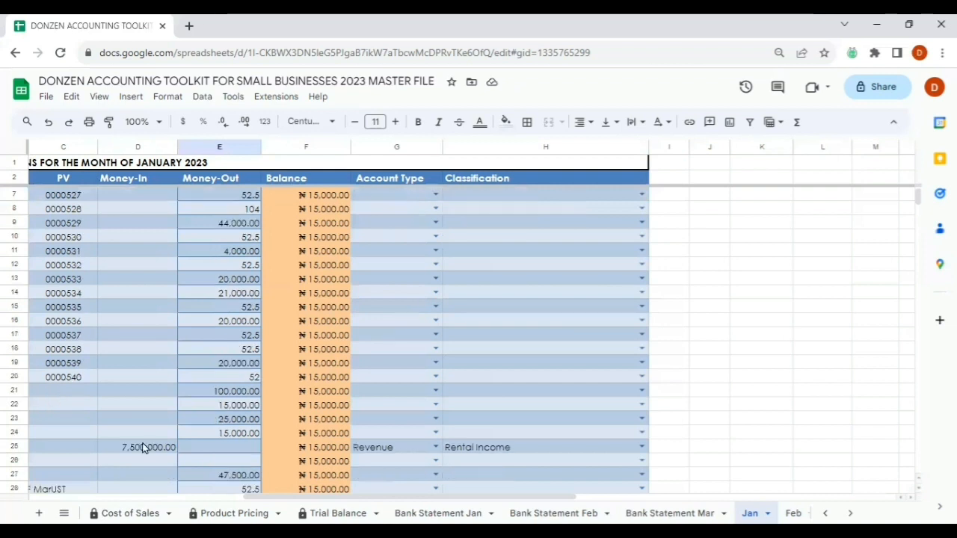
click(142, 446)
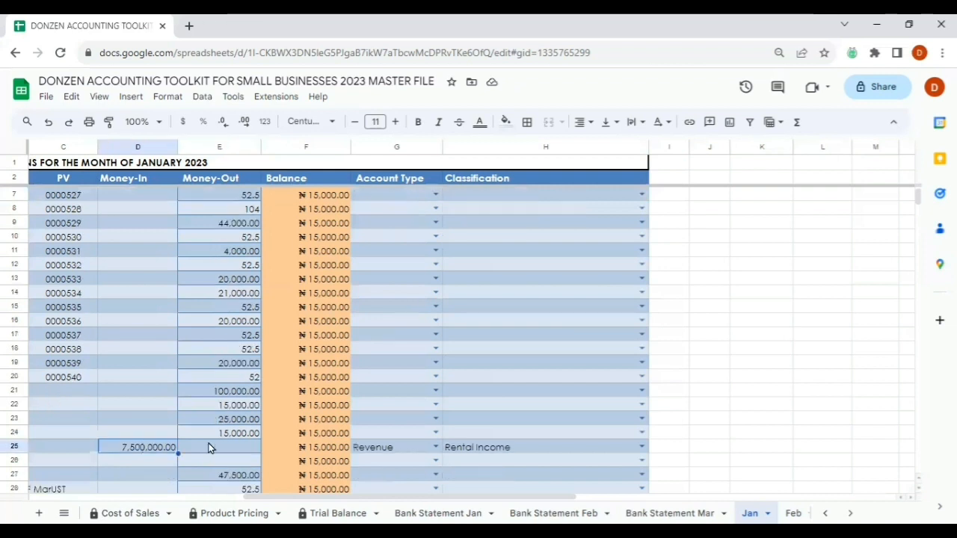
click(384, 450)
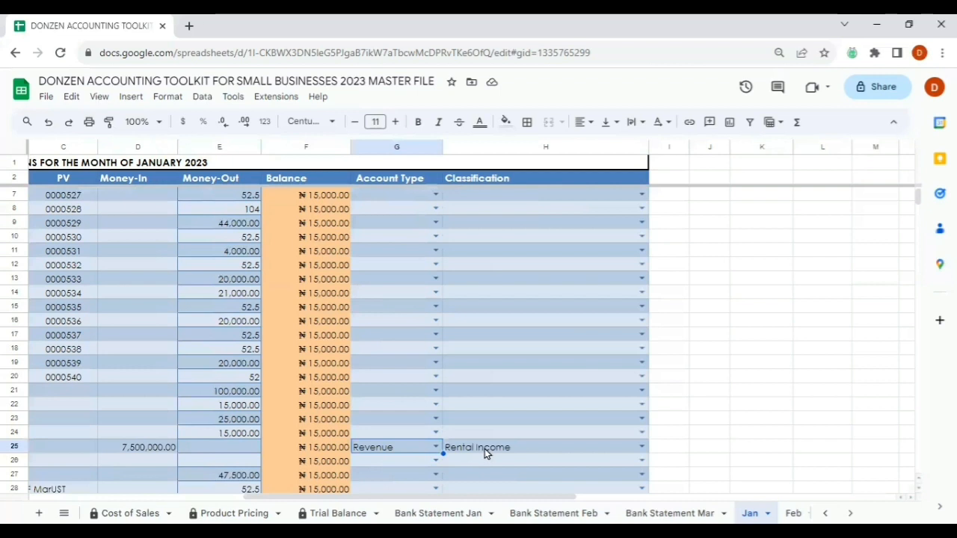
- Change the Classification of the January Money-In entry in row 25 to Sales of Properties - Buildings
click(484, 449)
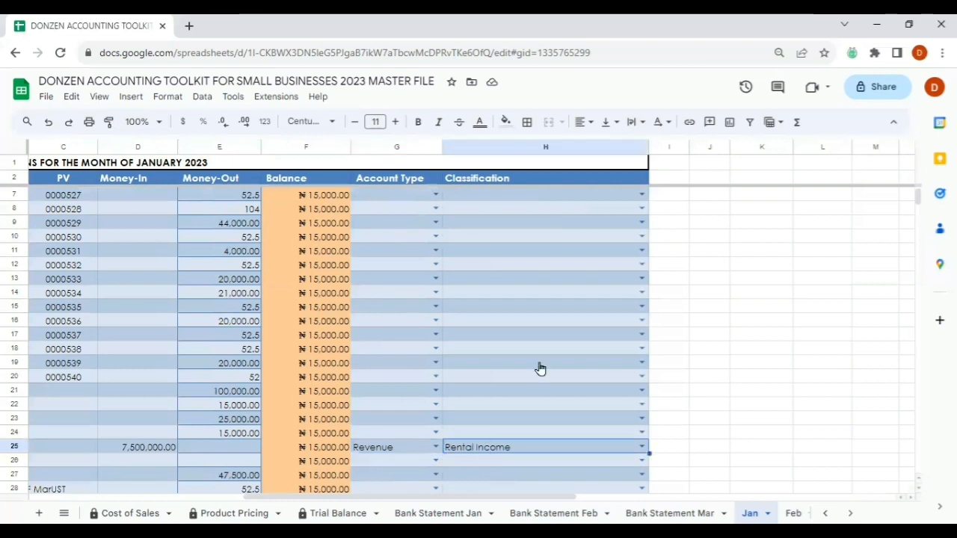
key(Return)
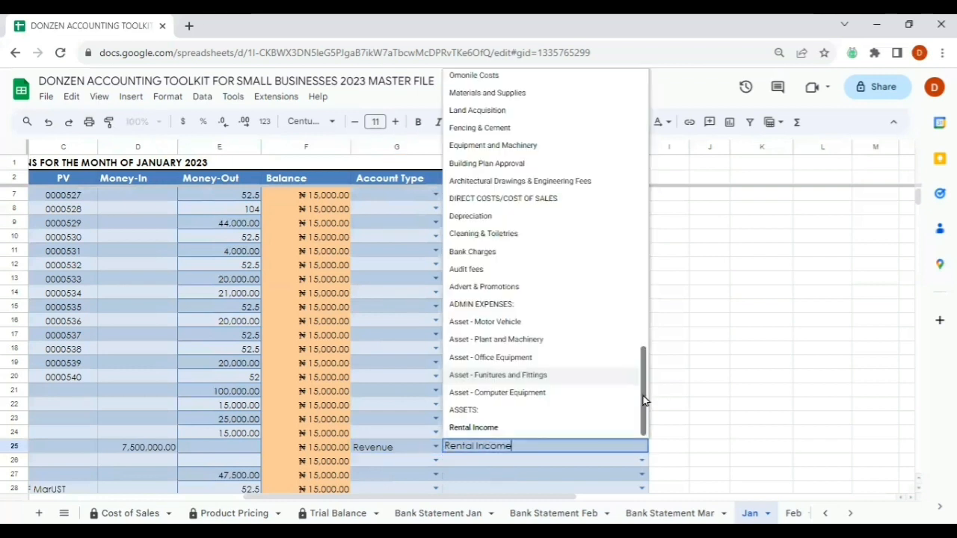
scroll(648, 348, up, 1)
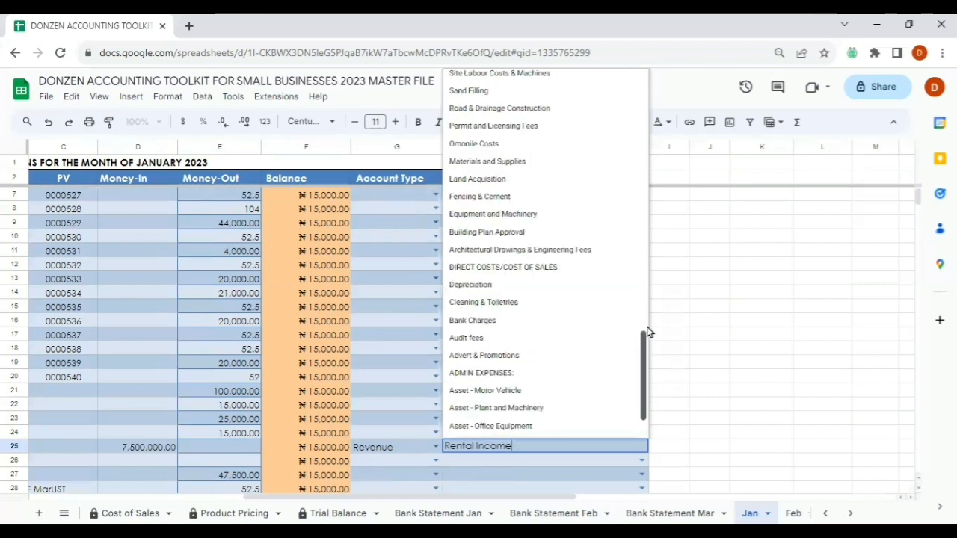
scroll(647, 332, up, 5)
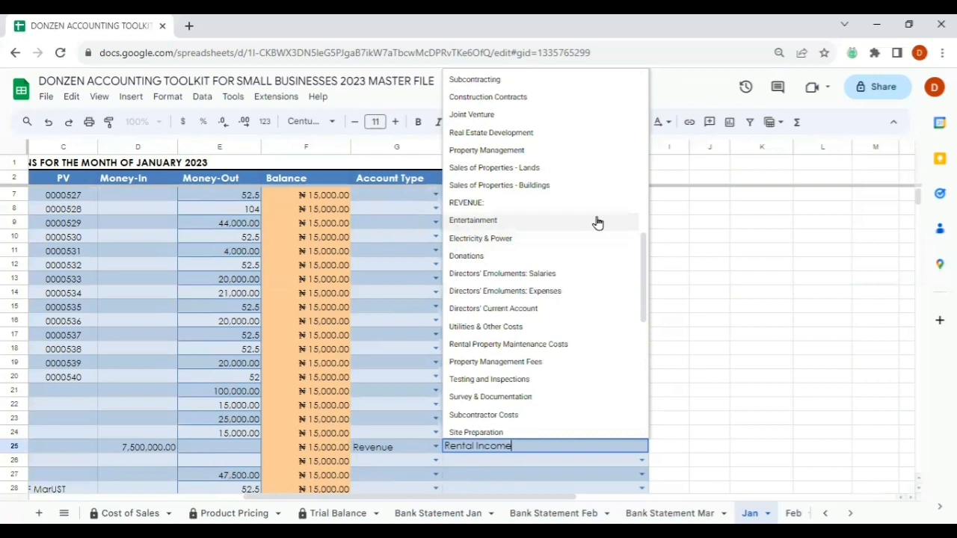
drag(643, 244, 642, 242)
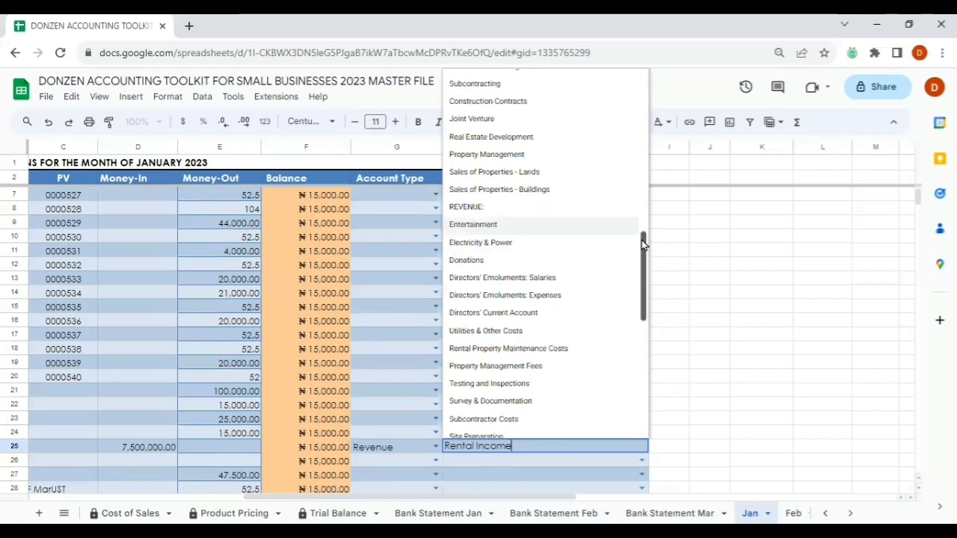
scroll(643, 236, up, 3)
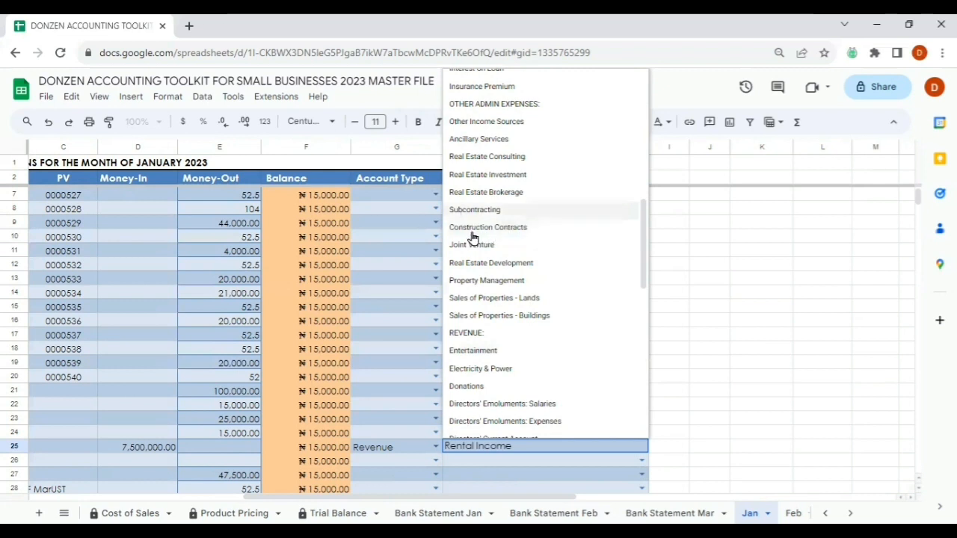
click(529, 317)
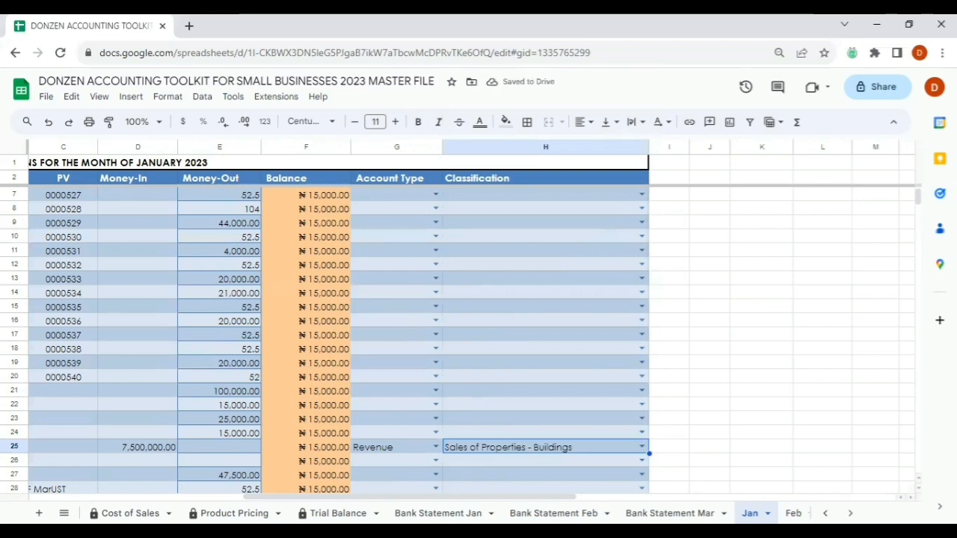
- Open the Profit & Loss sheet and review the January revenue lines from Sales of Properties - Buildings to Net Sales
click(826, 513)
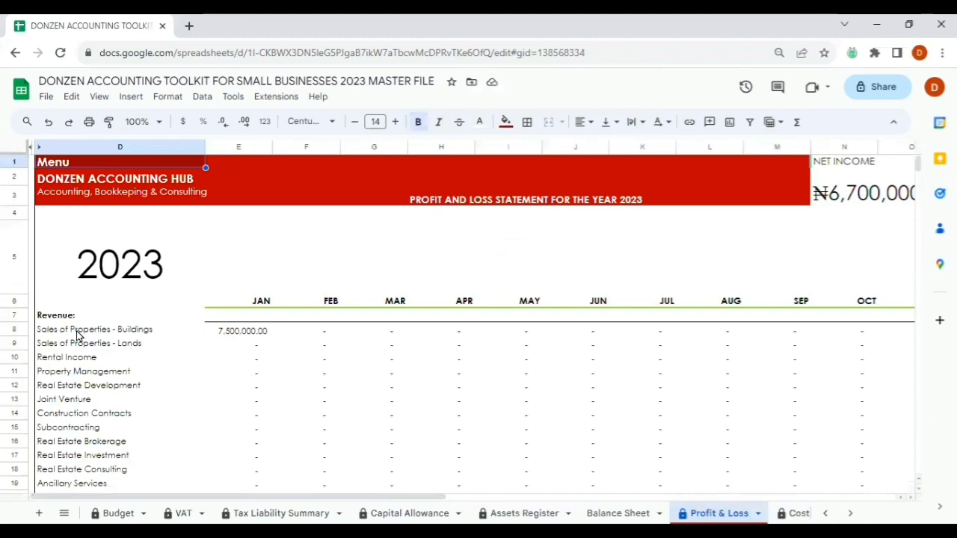
click(229, 334)
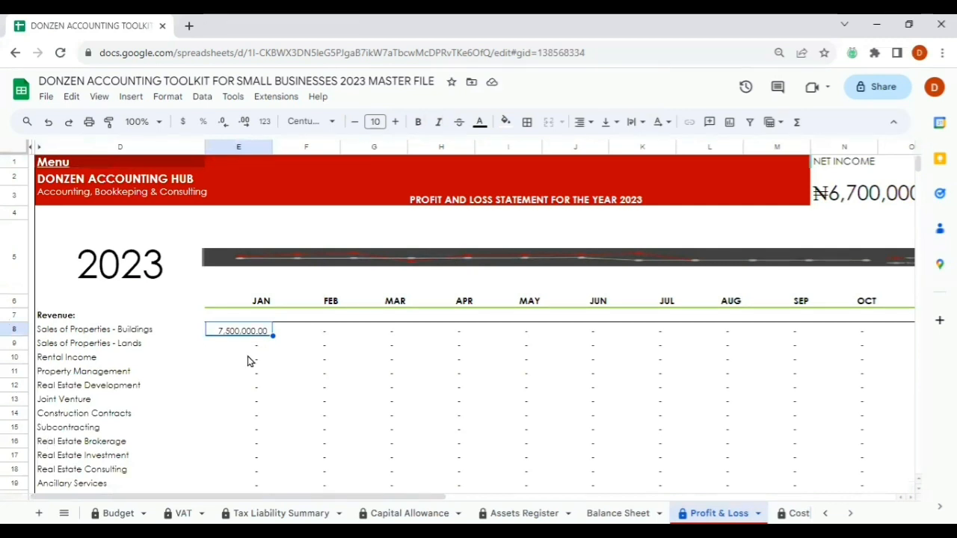
key(shift+Down)
key(shift+Down)
key(shift+Down)
key(shift+Down)
key(shift+Down)
key(shift+Down)
key(shift+Down)
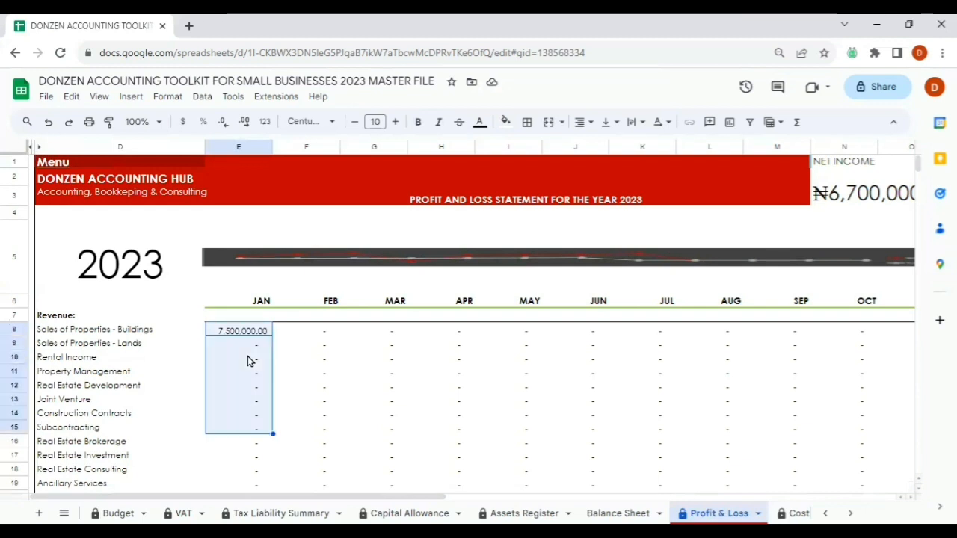
key(shift+Down)
key(shift+Down)
key(shift+Down)
key(shift+Down)
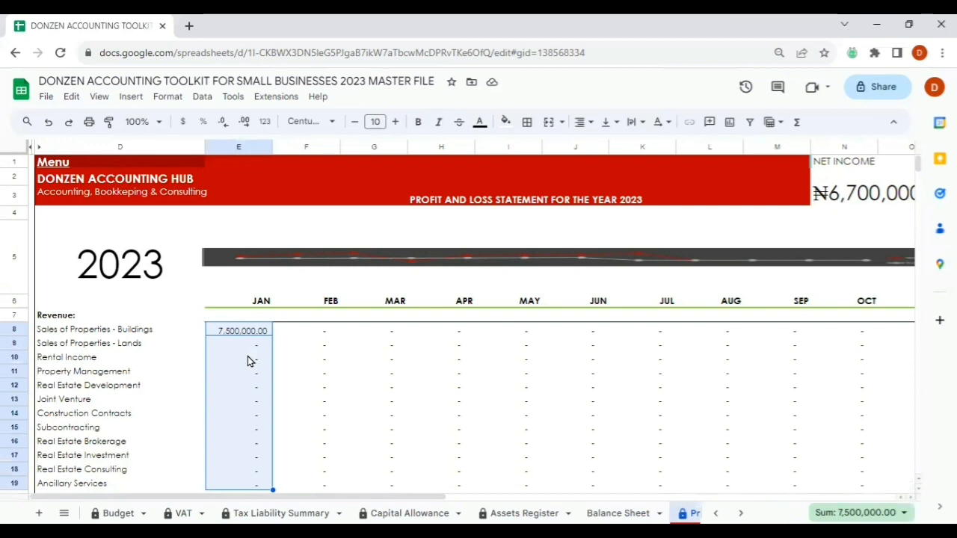
key(shift+Down)
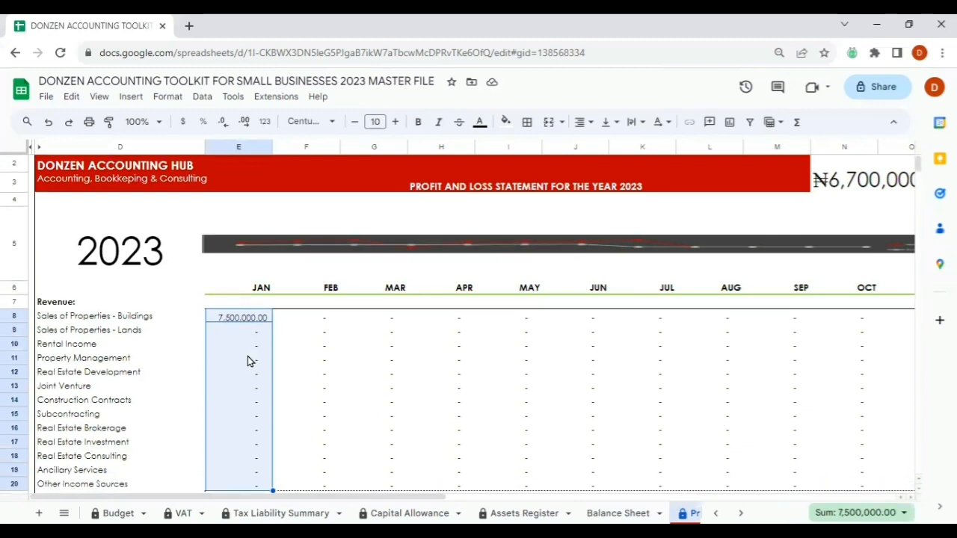
key(shift+Down)
key(shift+Down)
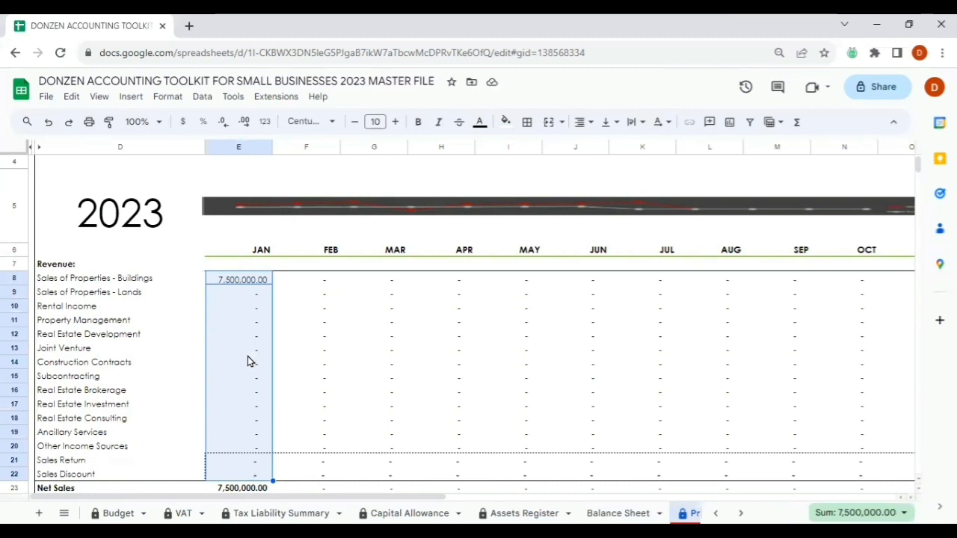
key(shift+Down)
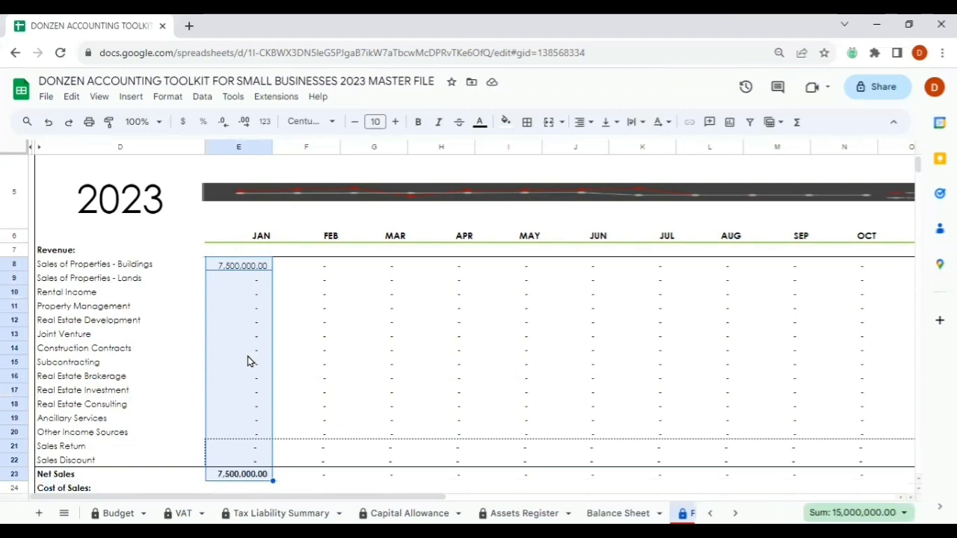
- Examine the January Cost of Sales lines, from Architectural Drawings & Engineering to Rental Property Maintenance Costs
key(shift+Down)
key(shift+Down)
key(shift+Down)
key(shift+Down)
key(shift+Down)
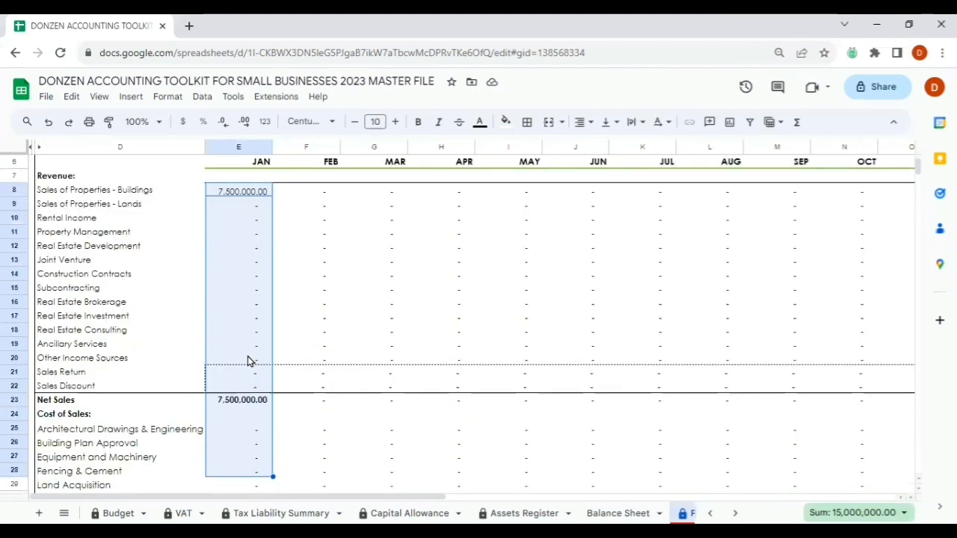
key(shift+Down)
key(shift+Down)
key(shift+Down)
key(shift+Down)
key(shift+Down)
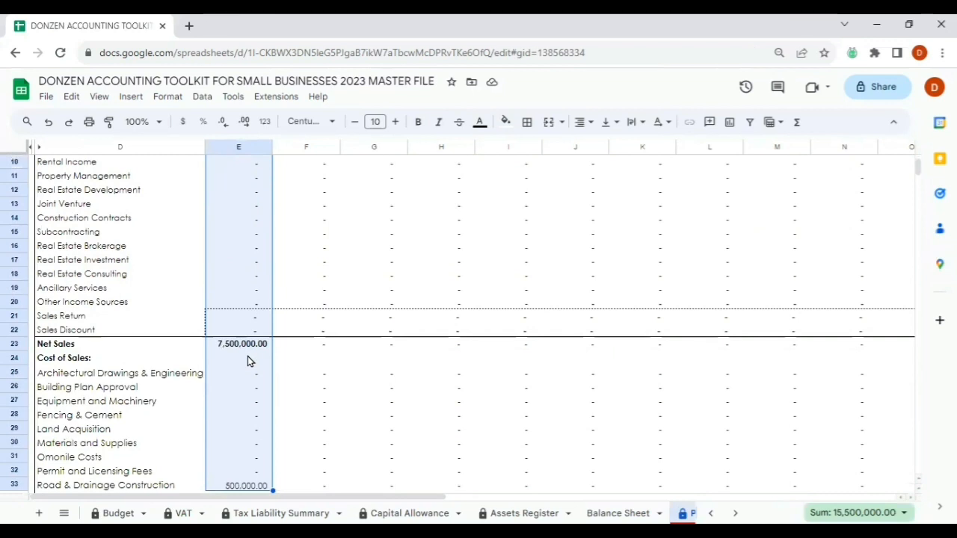
key(shift+Down)
key(shift+Down)
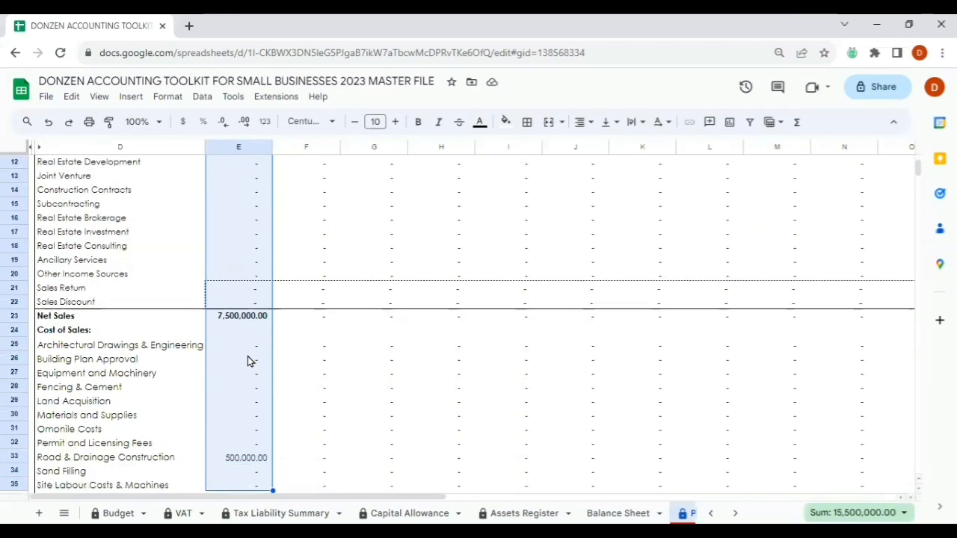
key(shift+Down)
key(shift+Down)
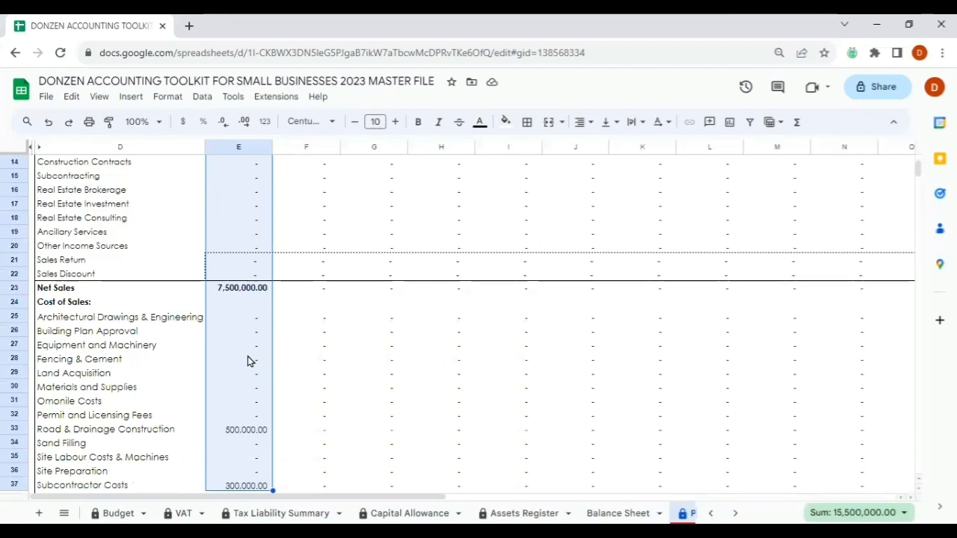
key(shift+Down)
key(shift+Down)
key(shift+Down)
key(shift+Down)
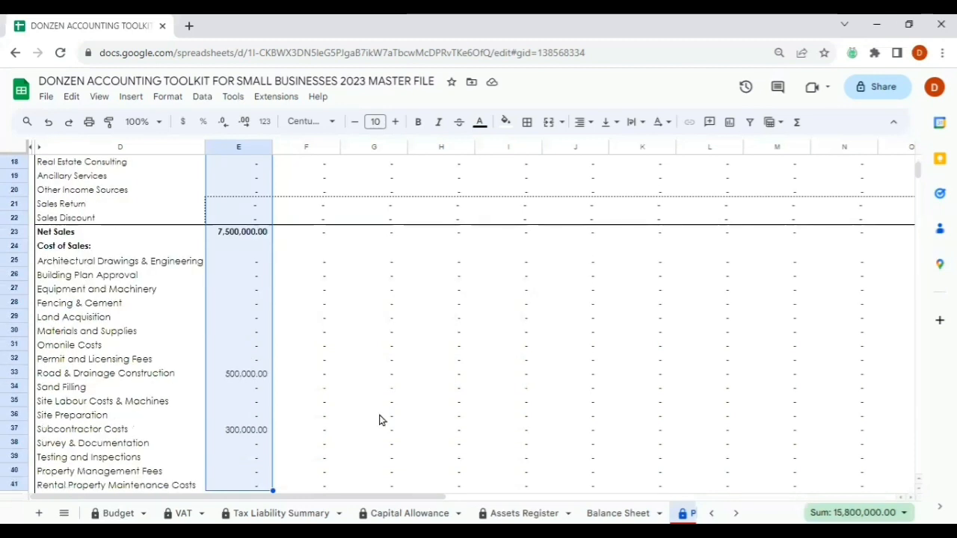
- Check the January Total Cost of Sales in E43 and the Gross Profit in E45
click(197, 383)
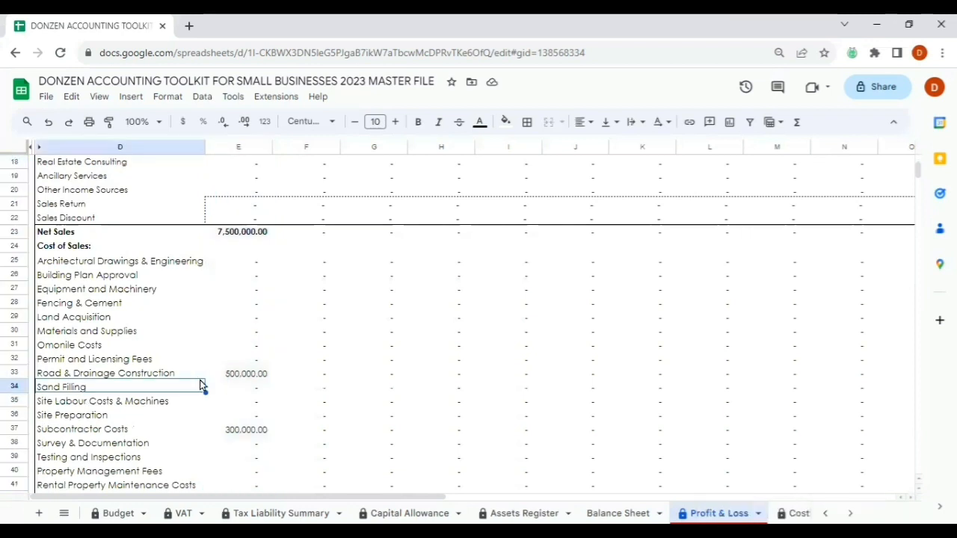
key(ctrl+Down)
key(Down)
key(Down)
key(Down)
key(Down)
key(Down)
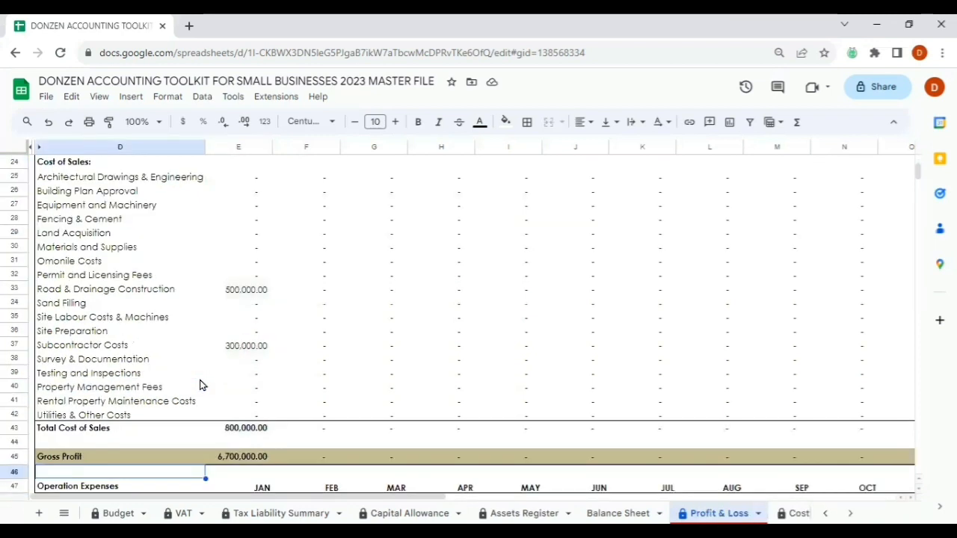
key(Down)
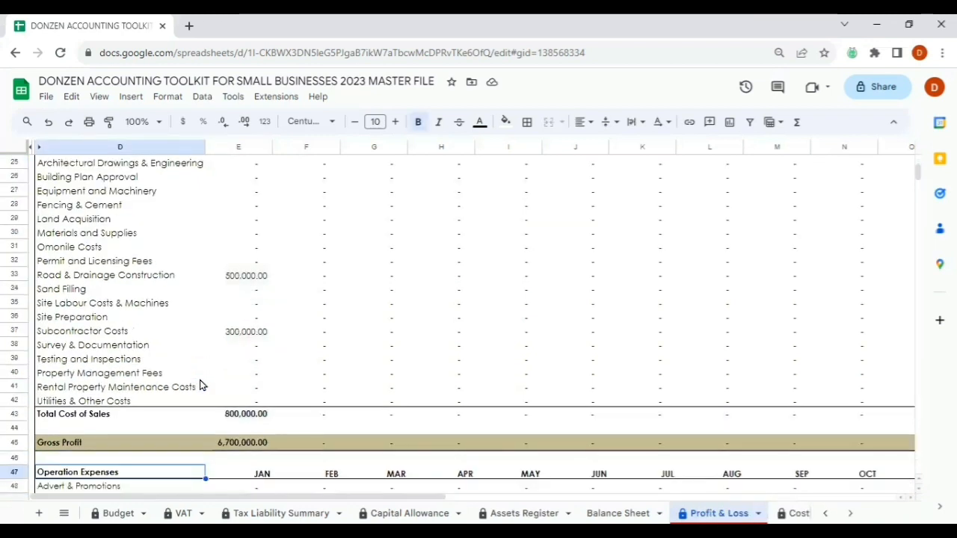
click(239, 416)
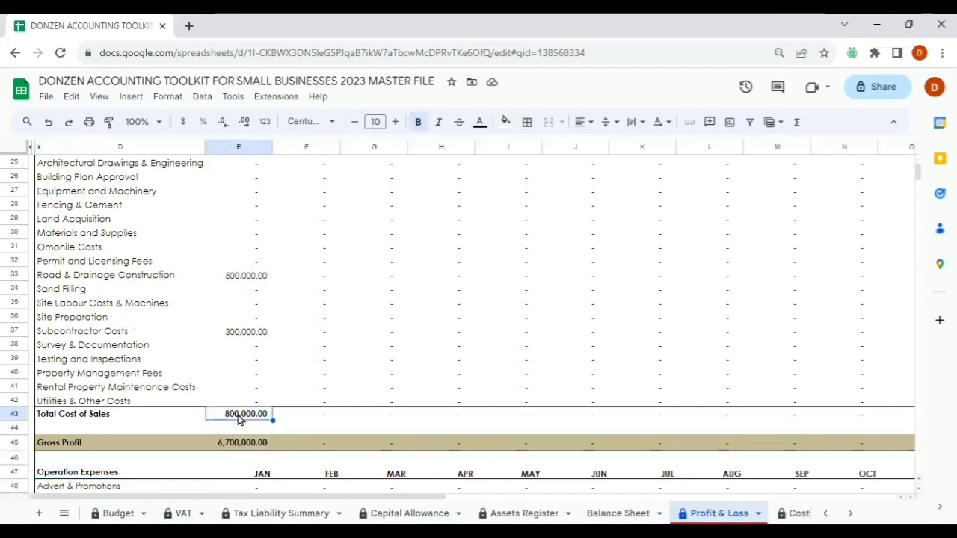
key(Down)
key(Down)
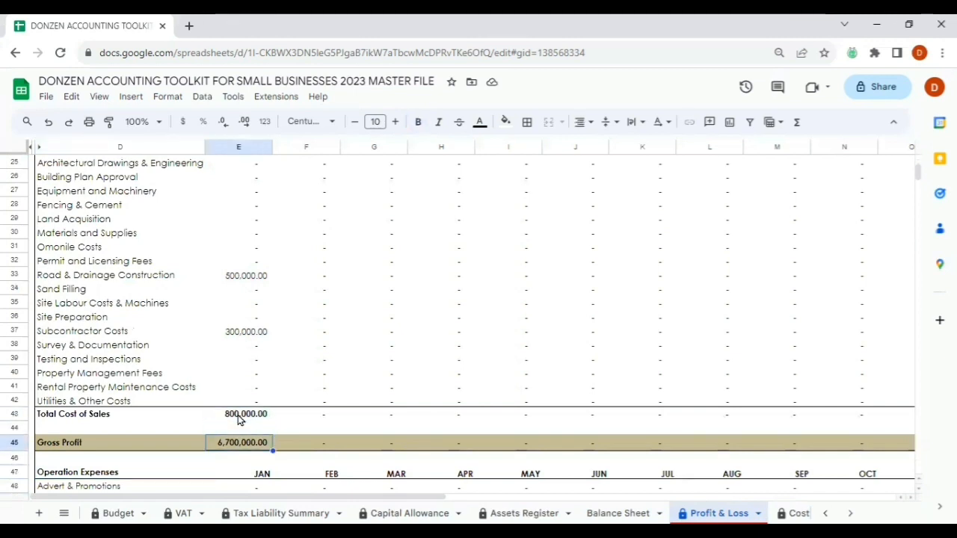
- Look through the January Operation Expenses lines from Advert & Promotions to Staff Training
key(Down)
key(Down)
key(Down)
key(Down)
key(Down)
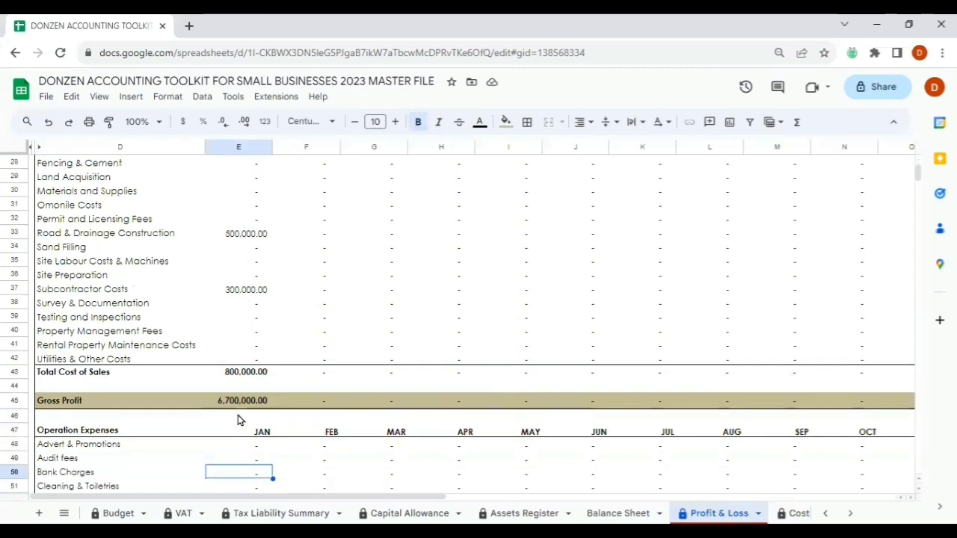
key(Down)
key(Down)
key(Down)
key(Down)
key(Down)
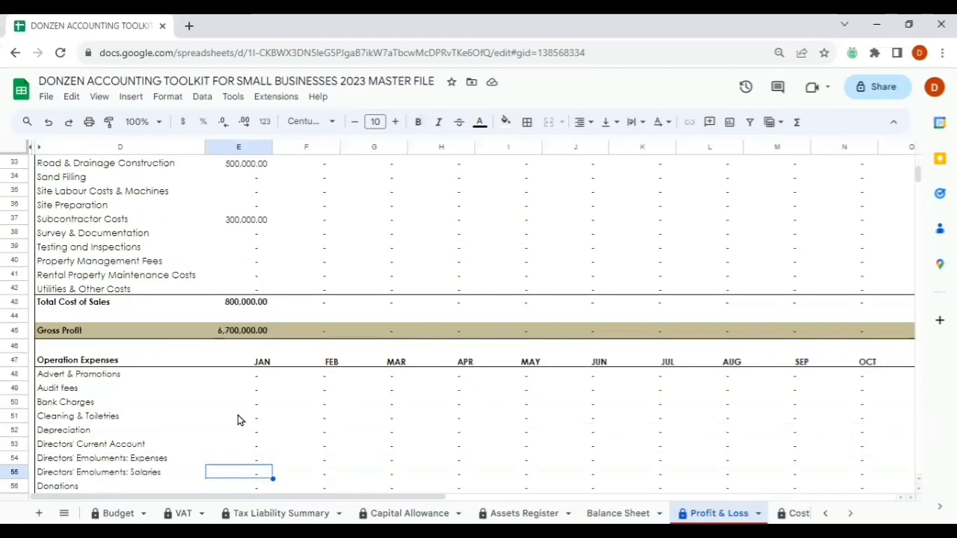
key(Down)
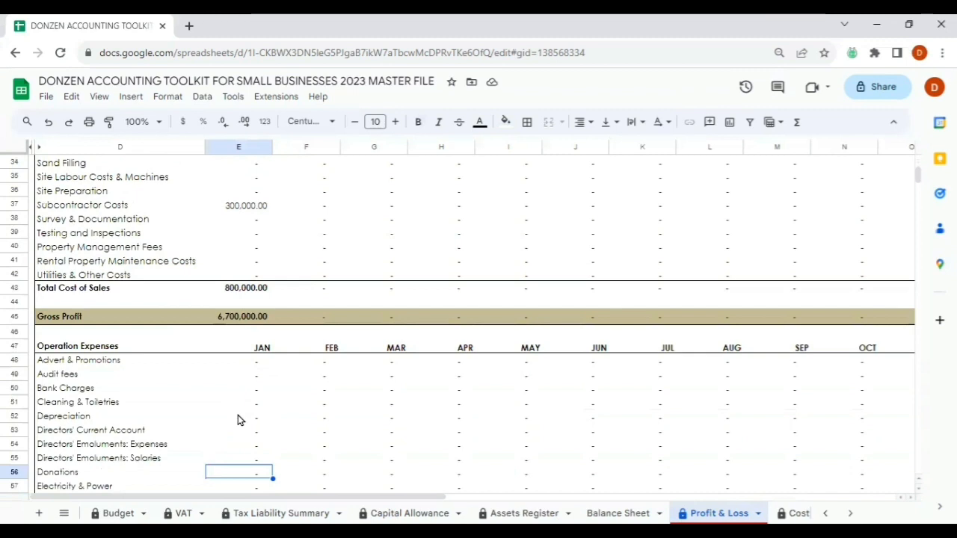
key(Down)
key(Down)
key(Down)
key(Down)
key(Down)
key(Down)
key(Down)
key(Down)
key(Down)
key(Down)
key(Down)
key(Down)
key(Down)
key(Down)
key(Down)
key(Down)
key(Down)
key(Down)
key(Down)
key(Down)
key(Down)
key(Down)
key(Down)
key(Down)
key(Down)
key(Down)
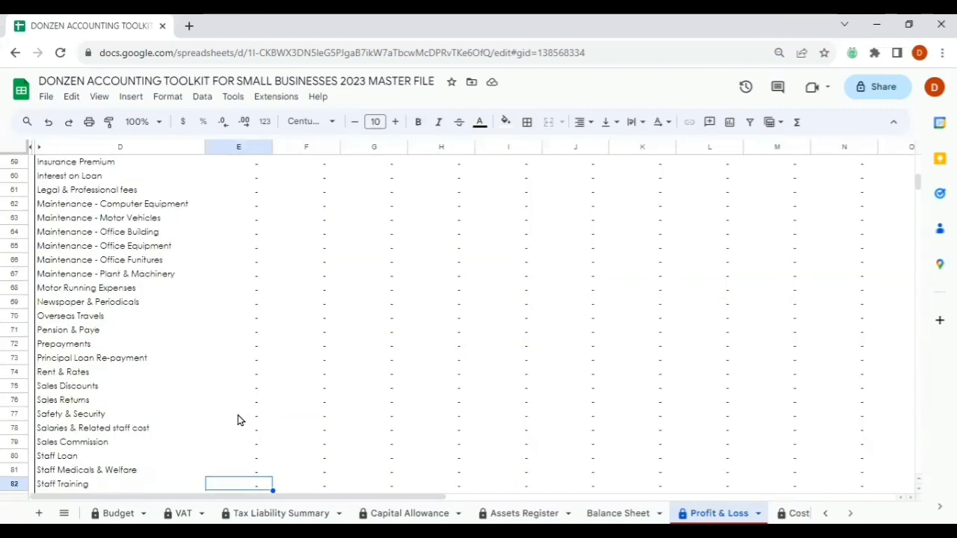
- Examine January's Total Operation Expenses, Income From Operations, Income Before Income Taxes and Net Income
key(Down)
key(Down)
key(Down)
key(Down)
key(Down)
key(Down)
key(Down)
key(Down)
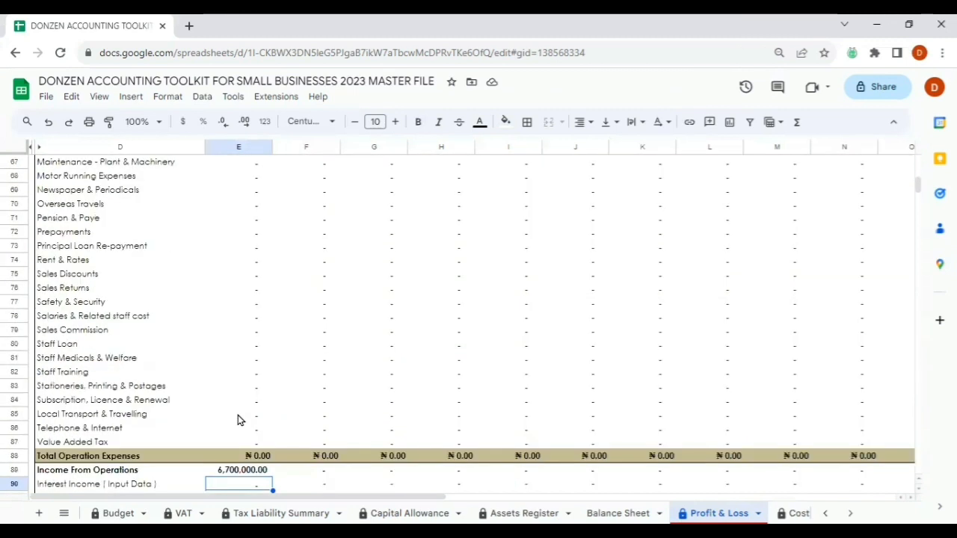
key(Down)
key(Down)
key(Down)
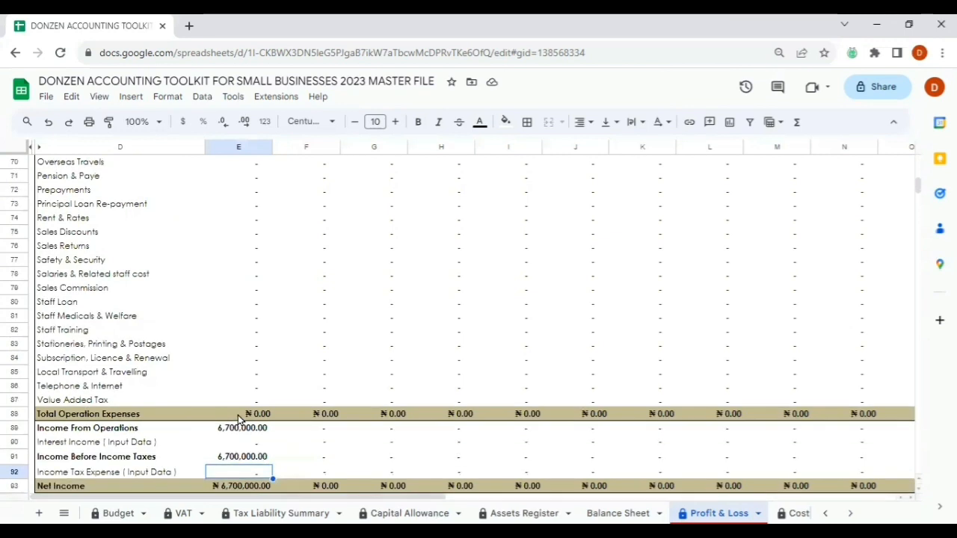
key(Down)
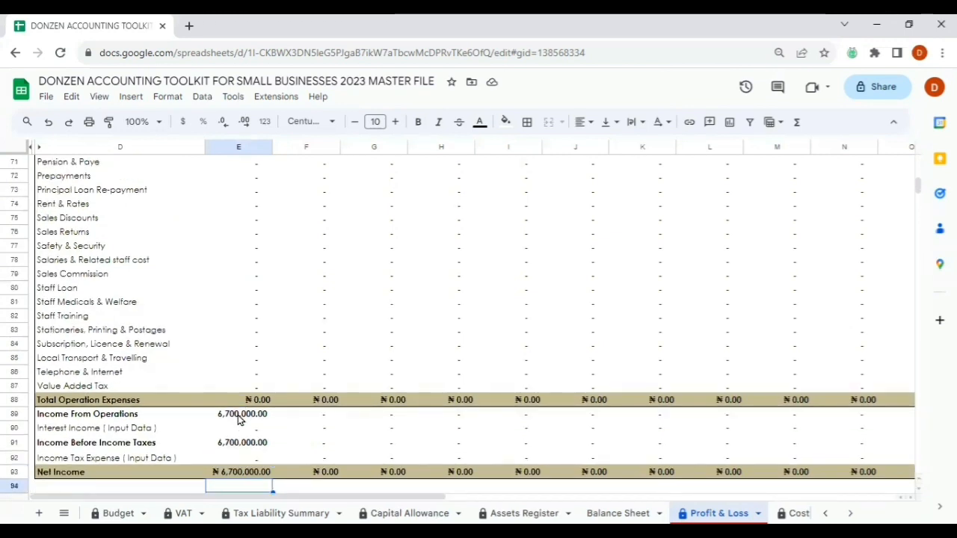
- Go back up the Profit & Loss statement to the January revenue lines
key(Page_Up)
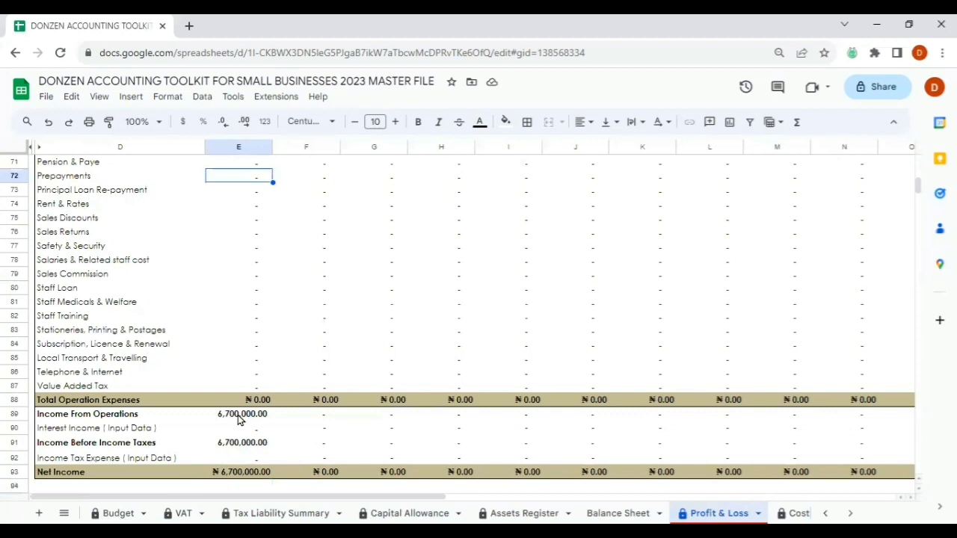
key(Page_Up)
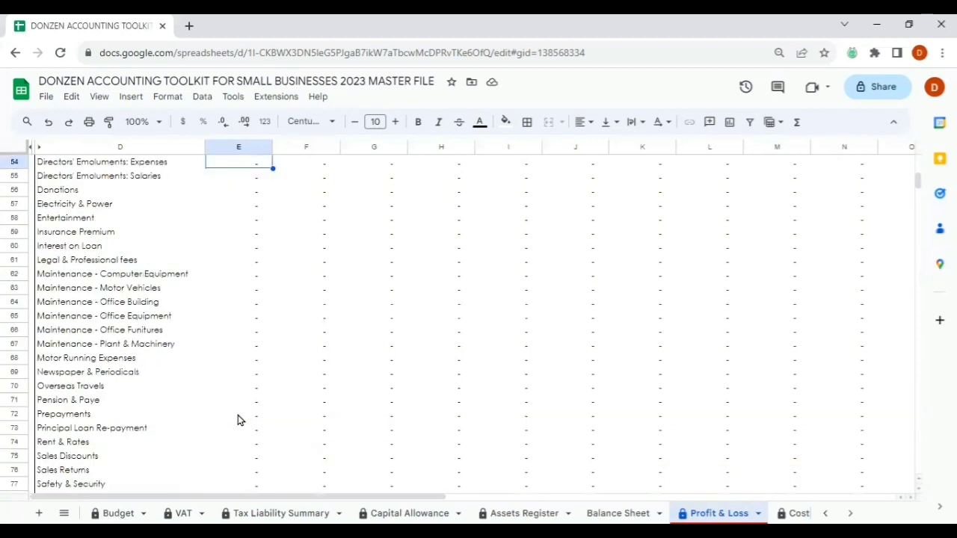
key(Page_Up)
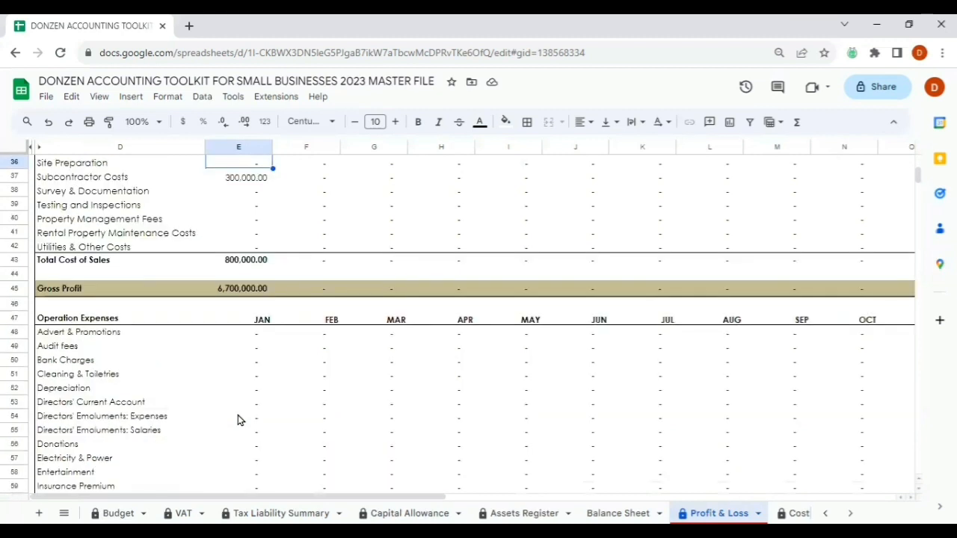
key(Page_Up)
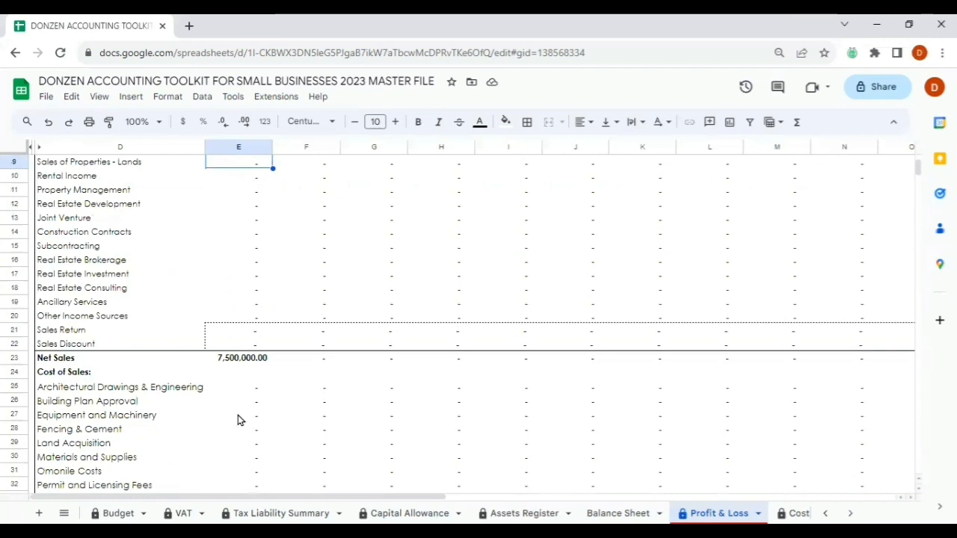
- Check the Net Income figure heading the Profit & Loss statement, and review the January lines from Revenue down to Gross Profit
key(Page_Up)
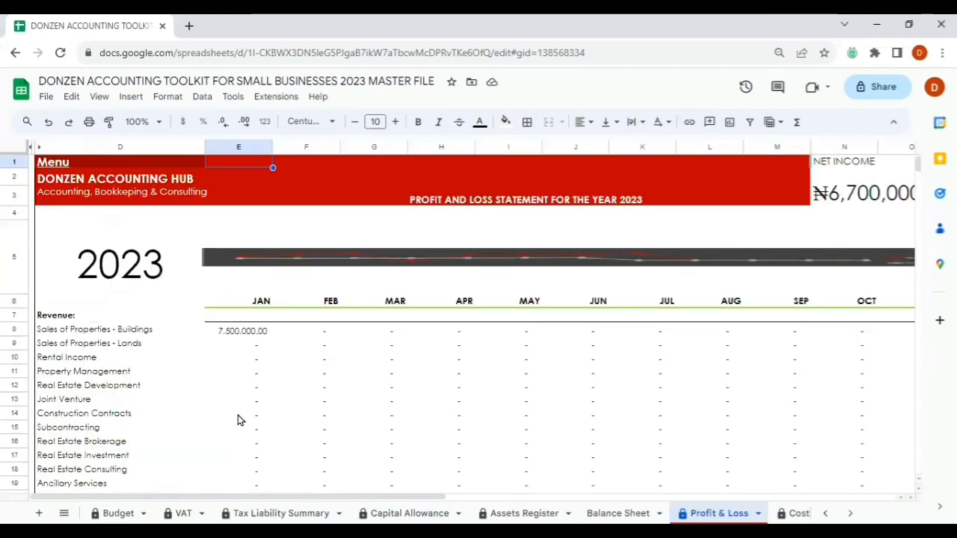
click(882, 200)
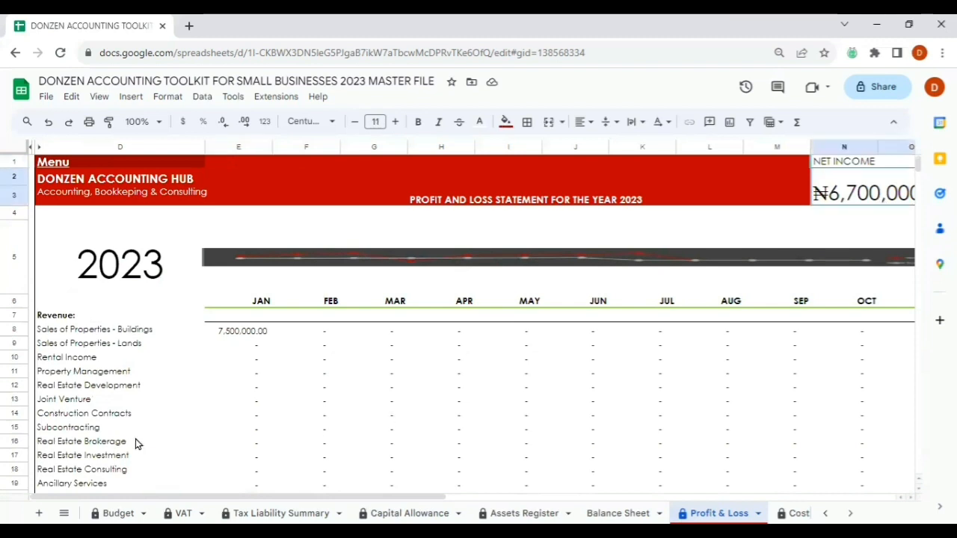
scroll(145, 410, down, 1)
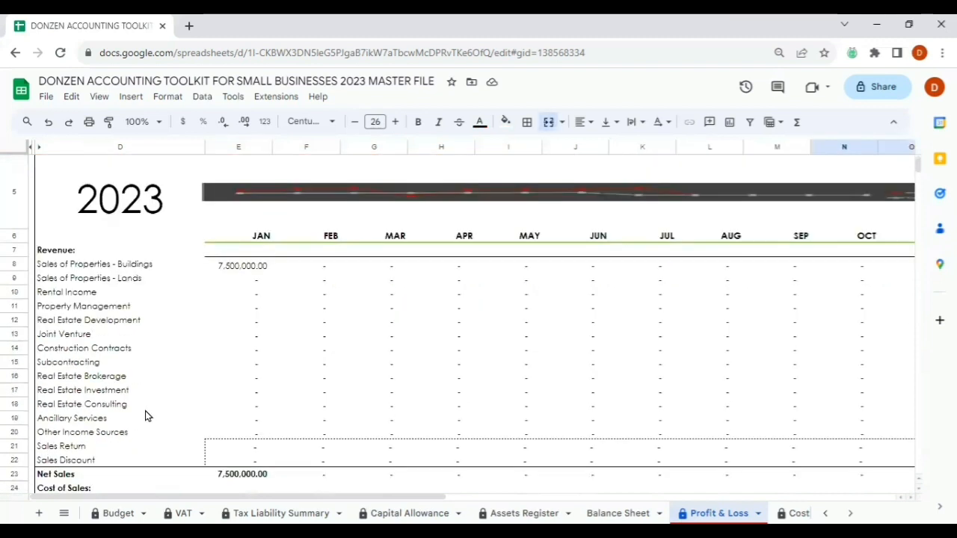
scroll(145, 417, down, 1)
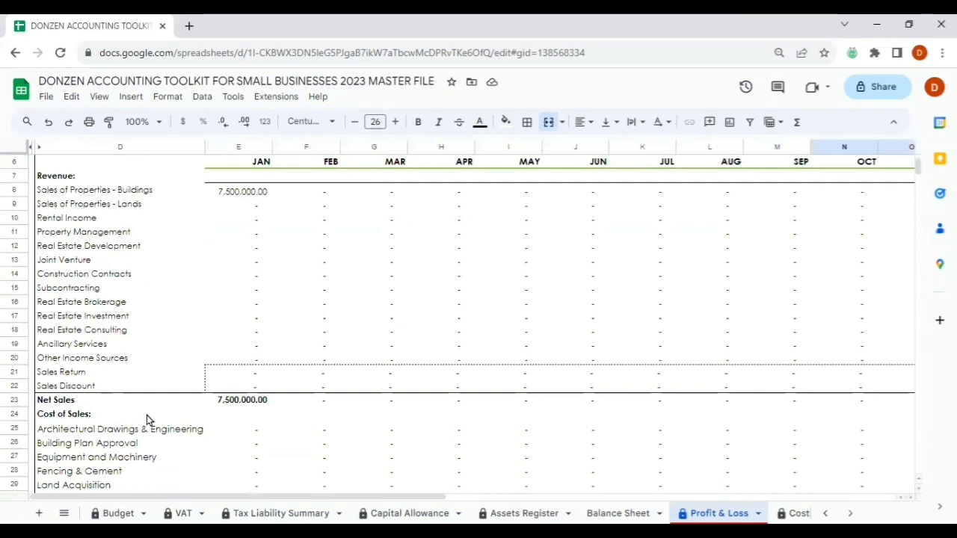
scroll(150, 415, down, 1)
scroll(149, 417, down, 1)
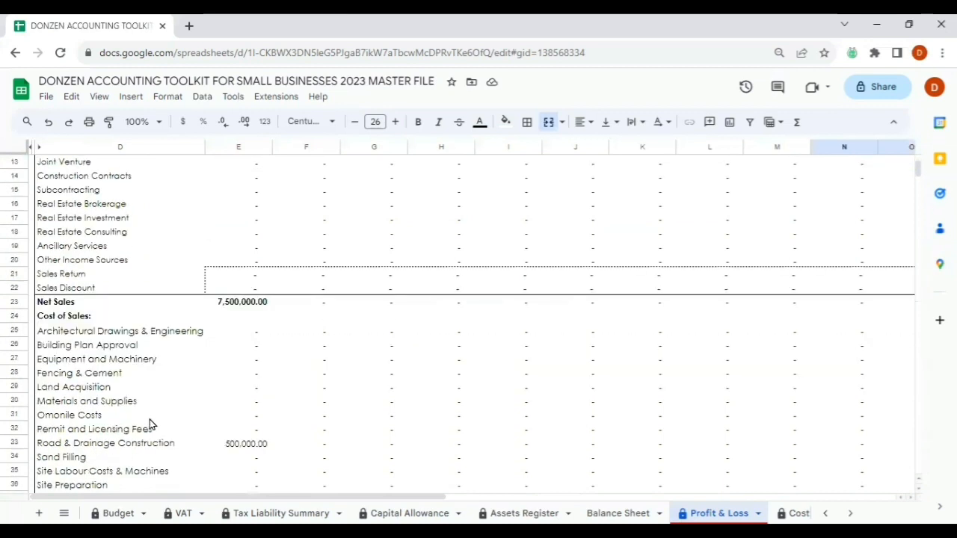
scroll(150, 424, down, 1)
scroll(150, 424, down, 1)
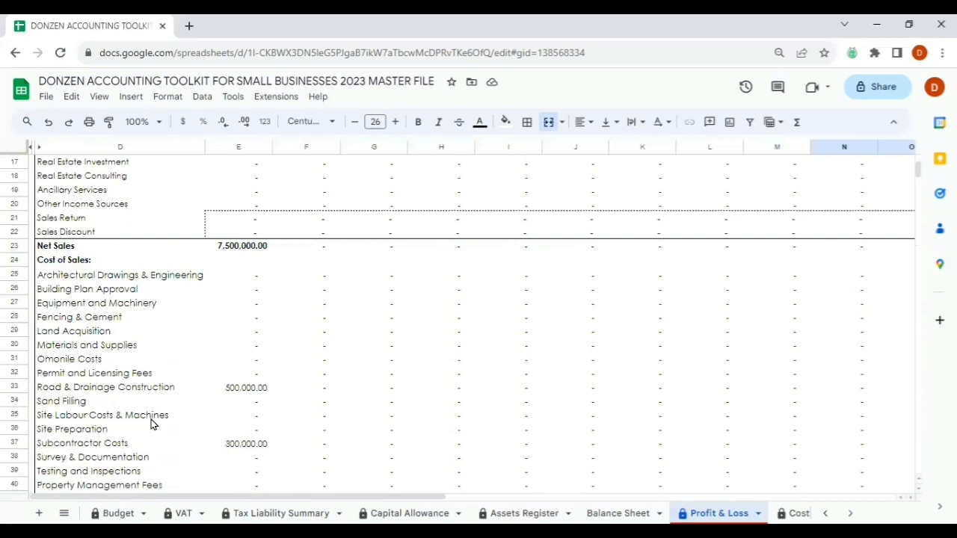
scroll(152, 424, down, 1)
scroll(151, 424, down, 1)
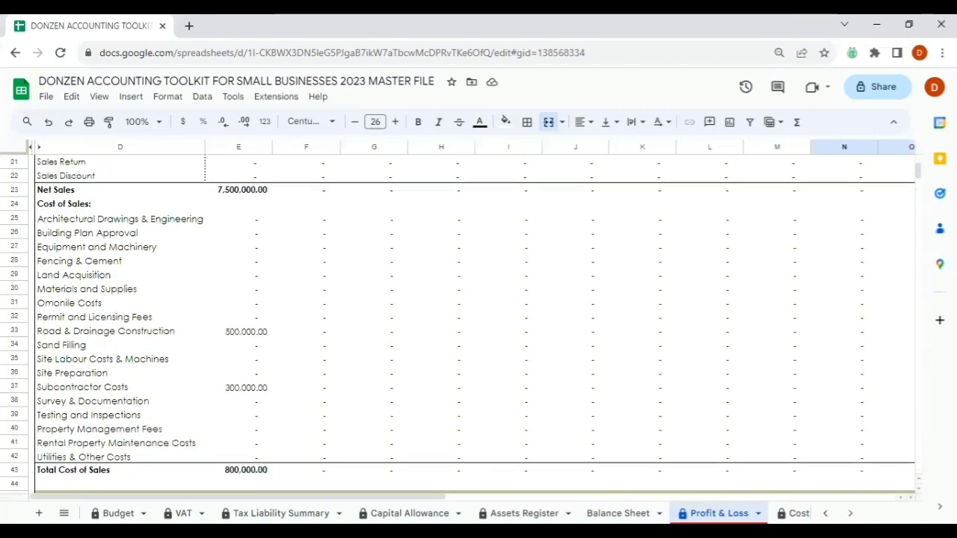
scroll(152, 424, down, 1)
- Open the Jan transactions sheet and set the Account Type of the 44,000.00 payment in row 9 to Expenses
click(850, 514)
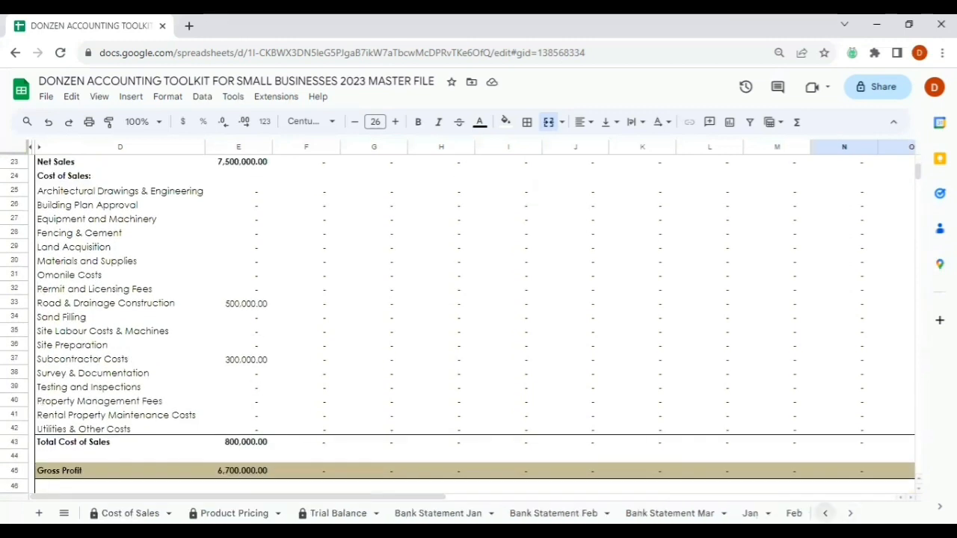
click(750, 514)
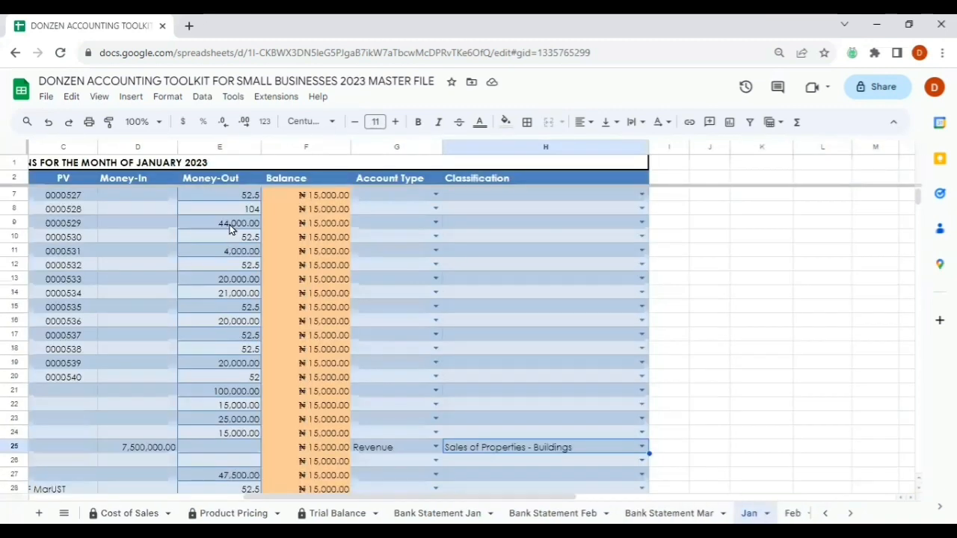
click(401, 224)
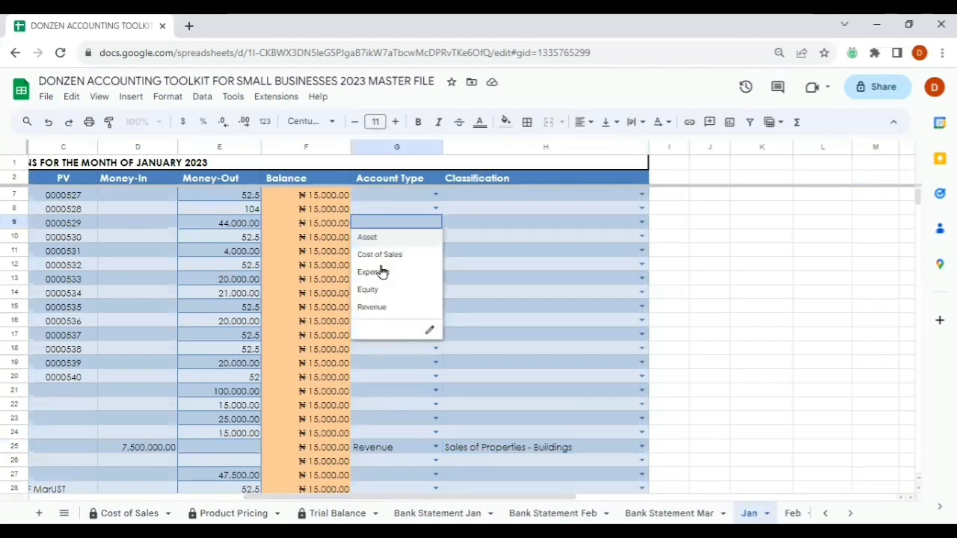
key(Down)
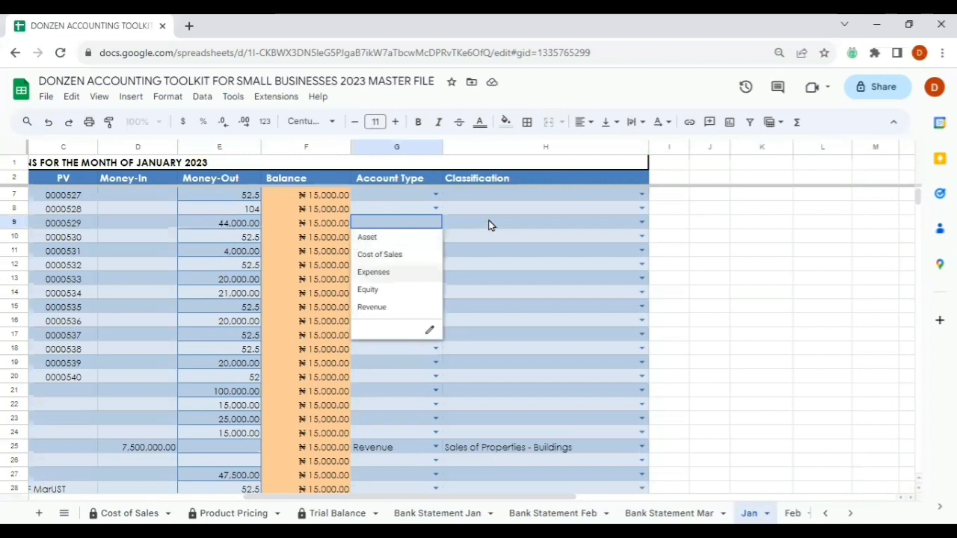
key(Return)
- Look through the Classification options for the row 9 payment and choose Advert & Promotions
click(641, 222)
click(642, 223)
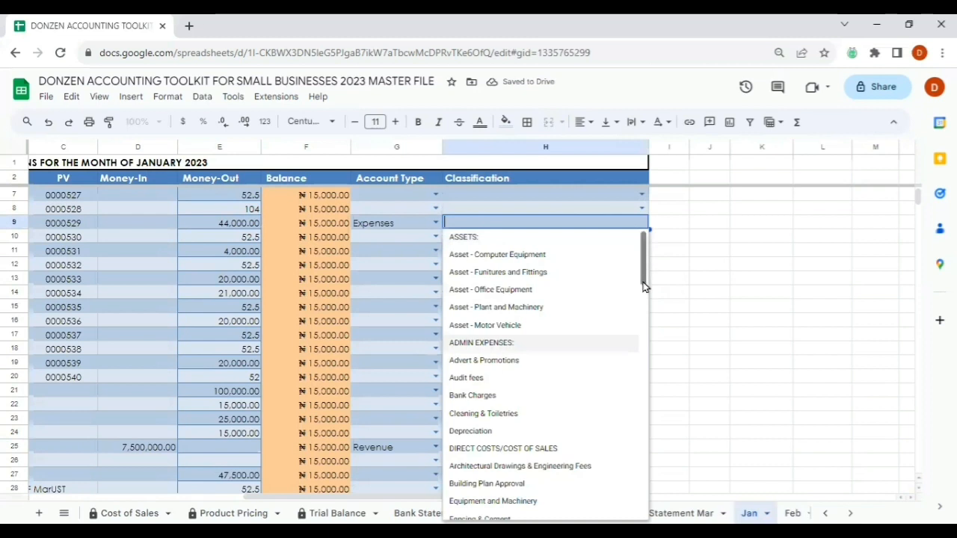
scroll(643, 307, down, 5)
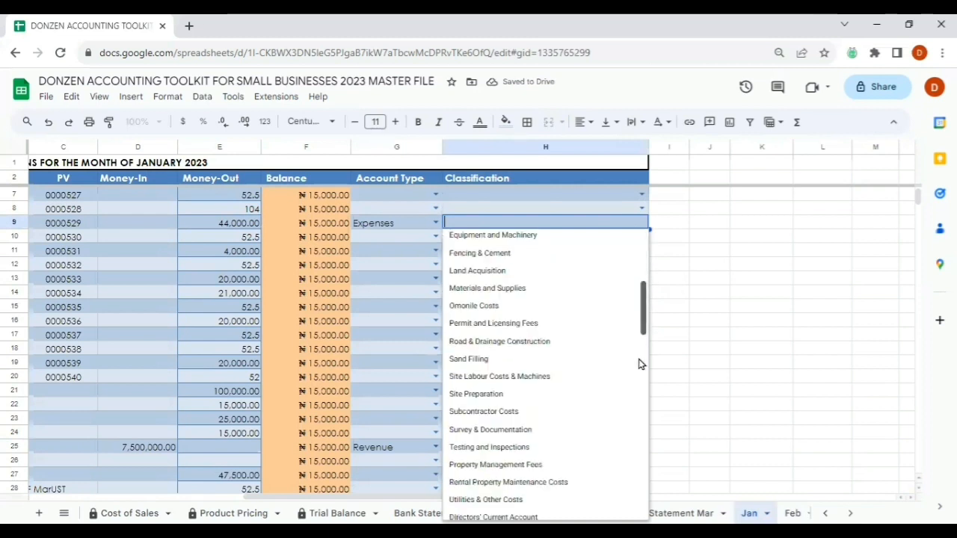
scroll(638, 381, down, 3)
scroll(638, 404, down, 3)
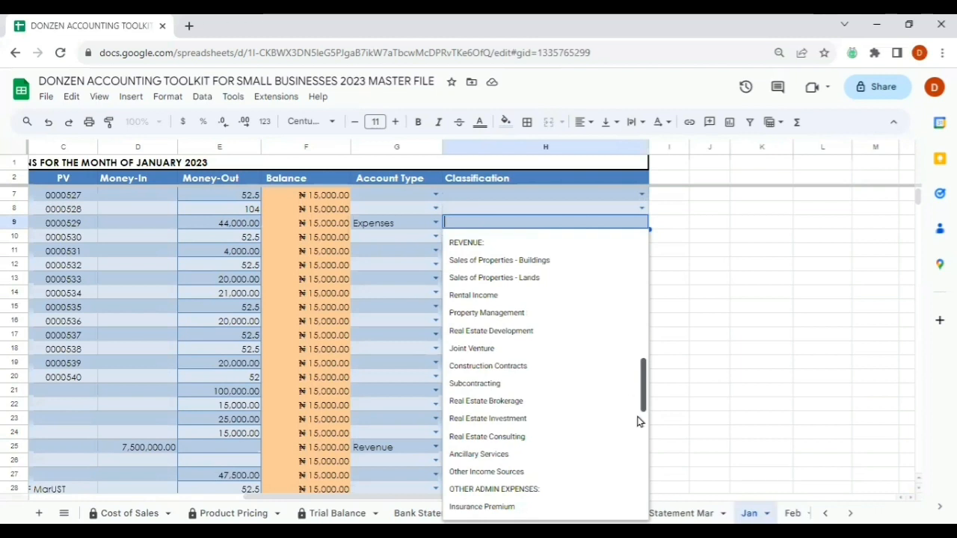
scroll(638, 437, down, 2)
scroll(635, 475, down, 4)
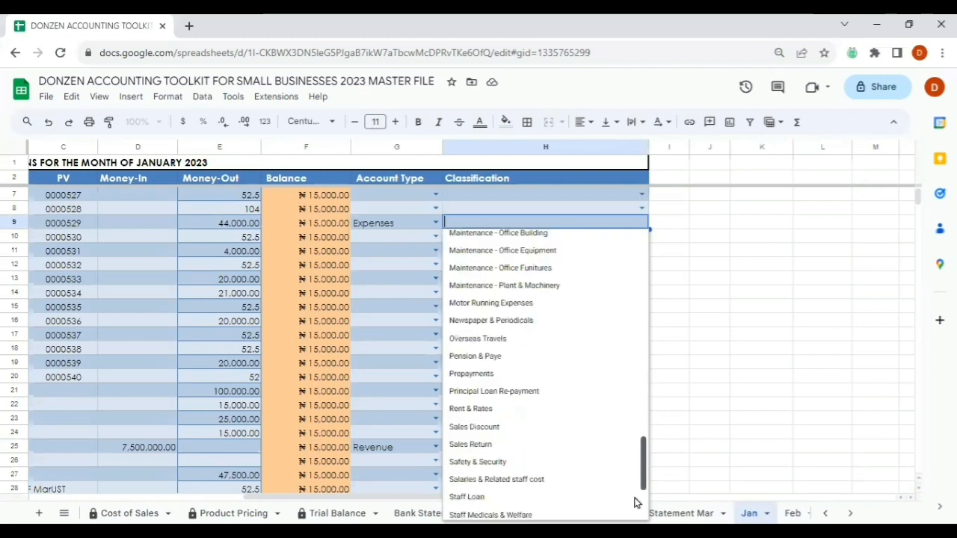
scroll(631, 505, down, 2)
scroll(634, 452, up, 3)
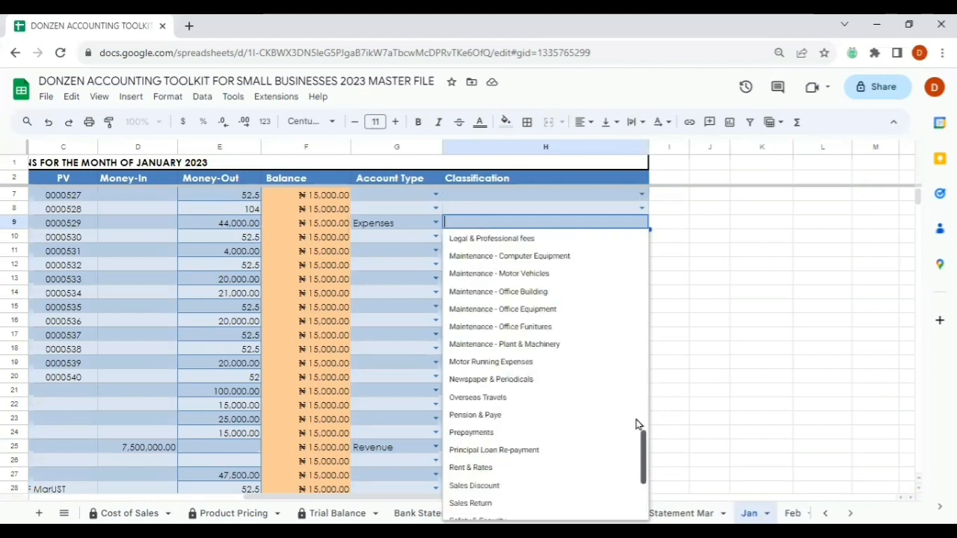
scroll(638, 420, up, 3)
scroll(640, 386, up, 1)
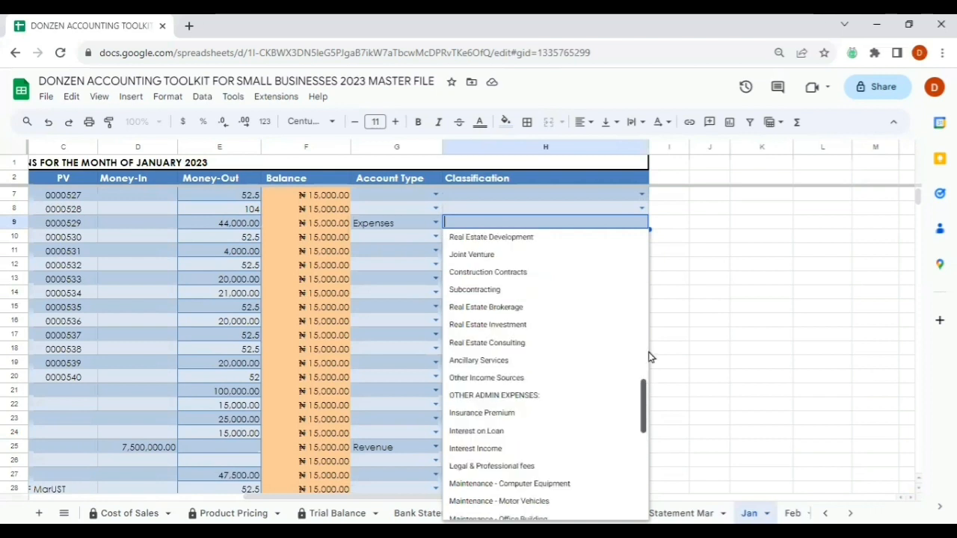
scroll(650, 350, up, 3)
scroll(656, 322, up, 1)
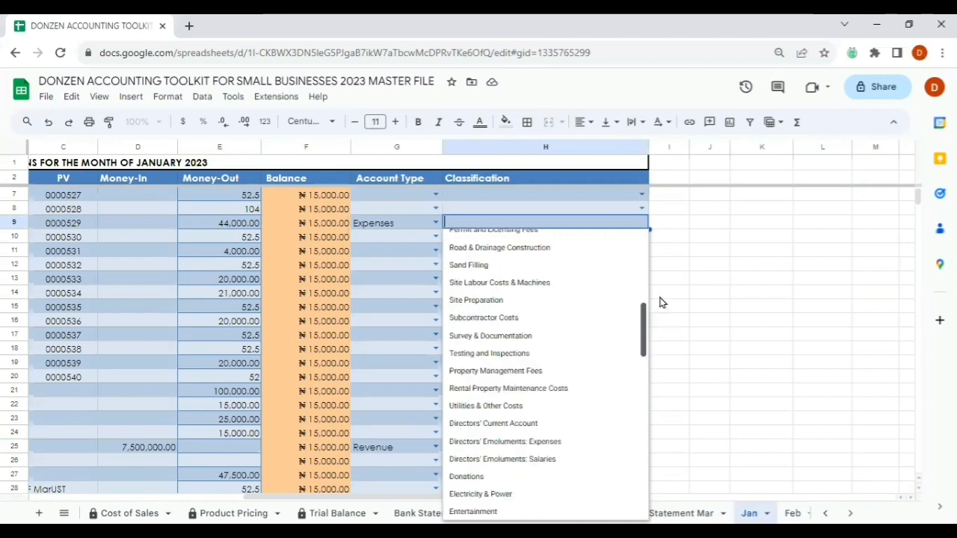
scroll(661, 296, up, 3)
scroll(663, 286, up, 1)
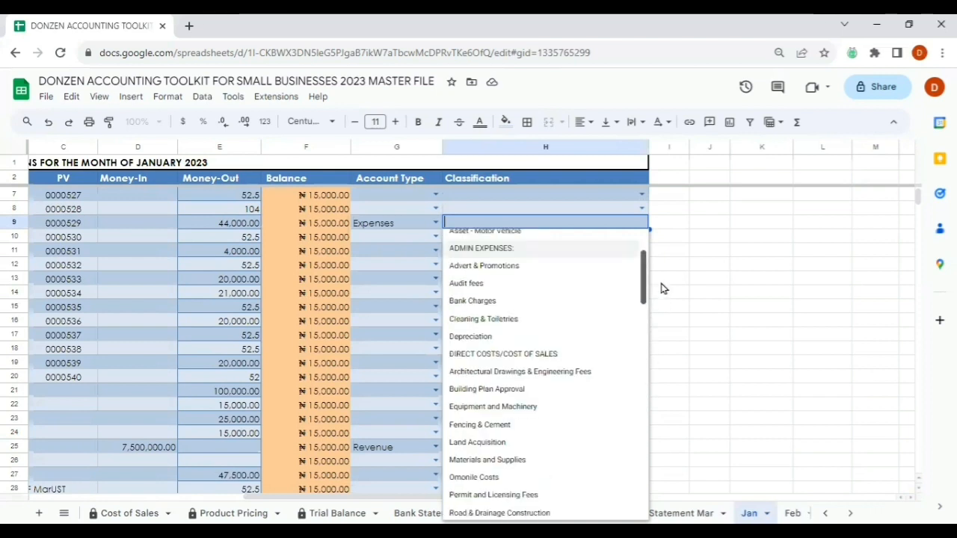
click(482, 266)
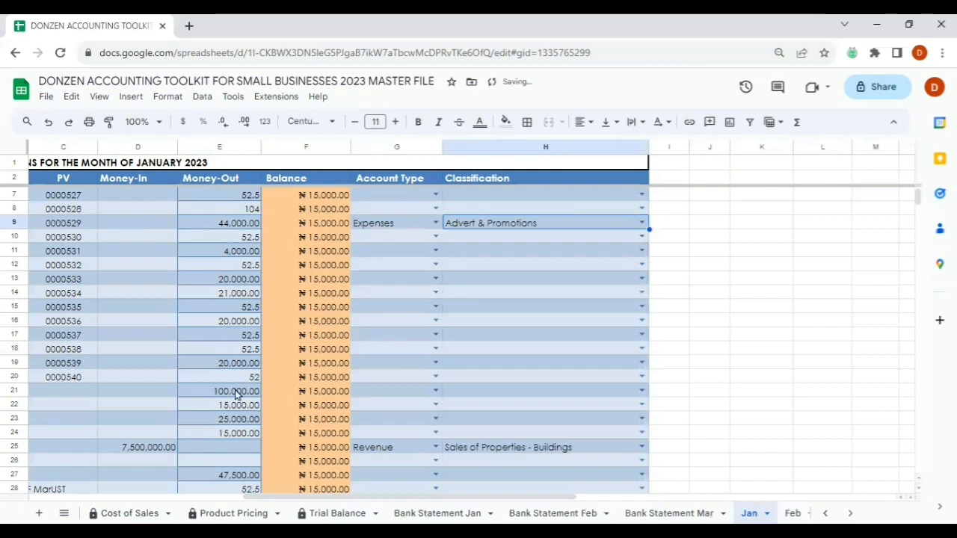
- Set the 100,000.00 payment in row 21 to account type Expenses and classification Sales Discount
double_click(402, 391)
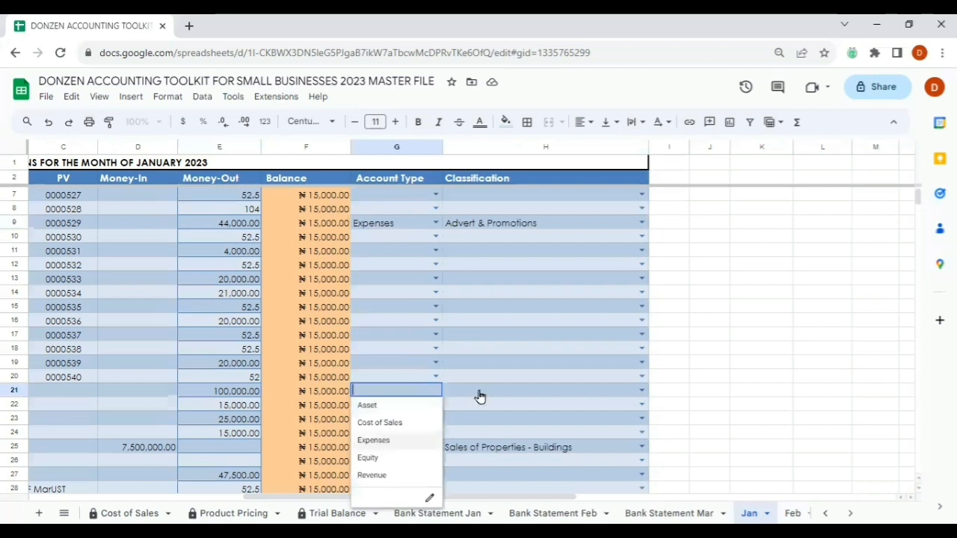
key(Tab)
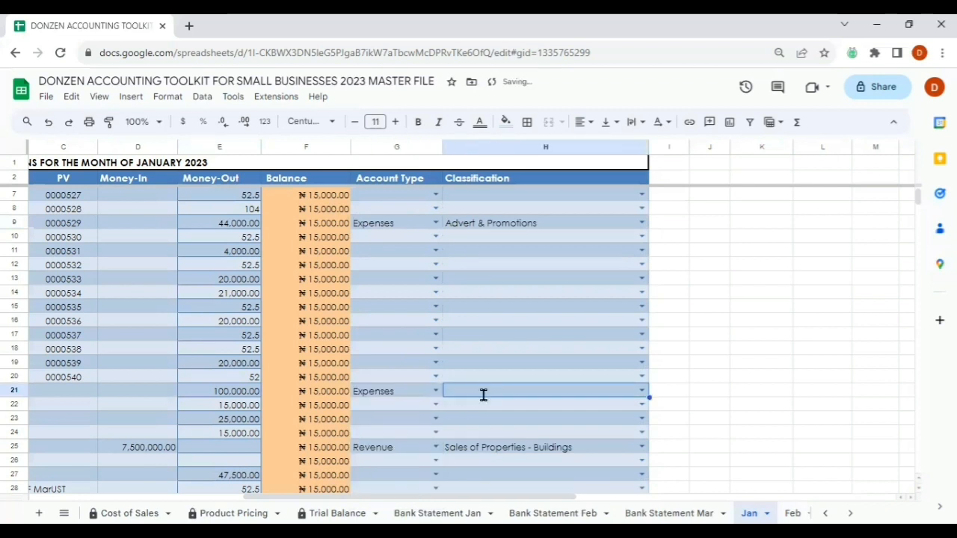
text(dis)
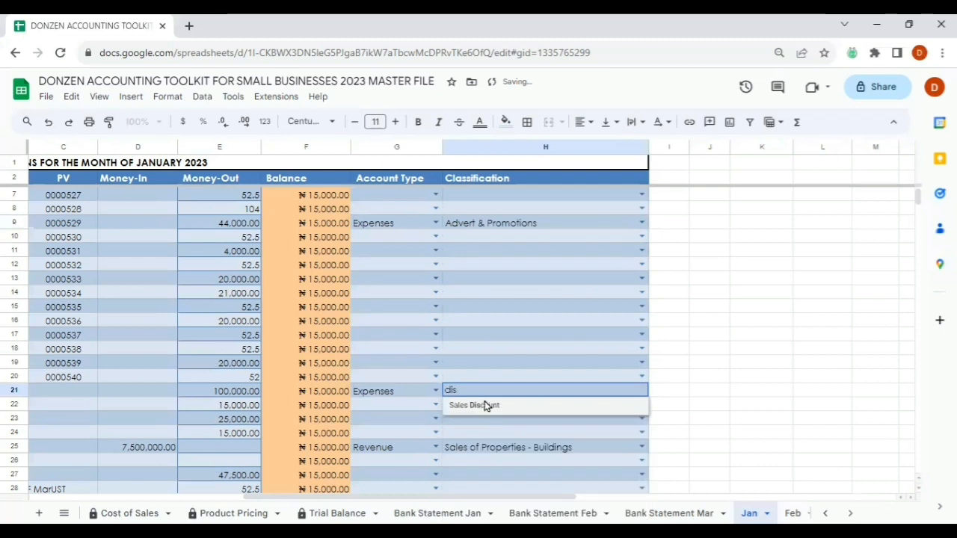
click(484, 405)
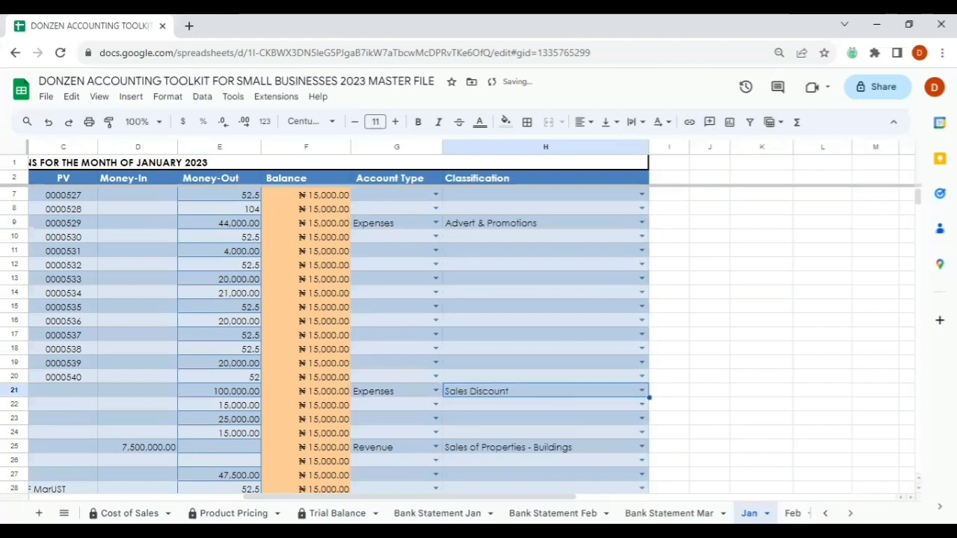
- Return to the Profit & Loss sheet and check January's Advert & Promotions amount in E48
click(825, 513)
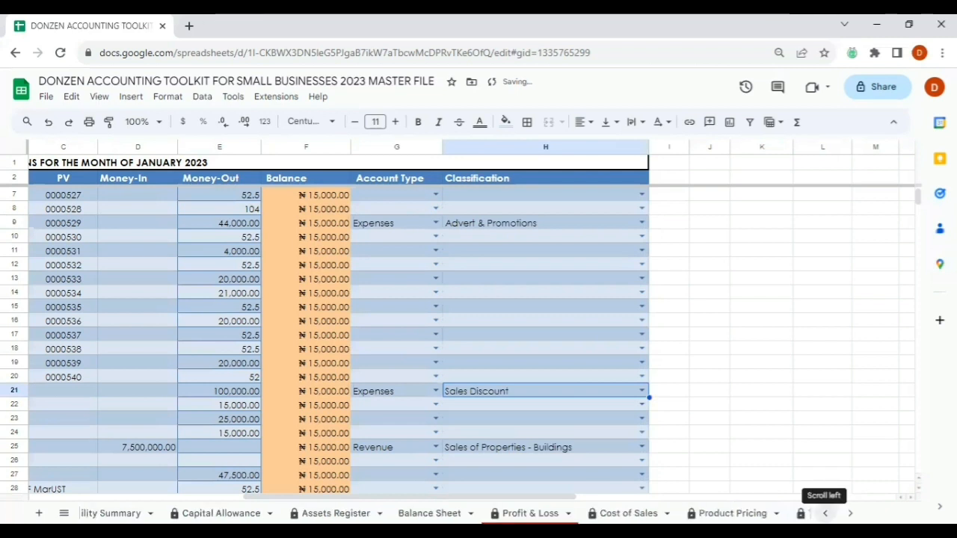
click(826, 513)
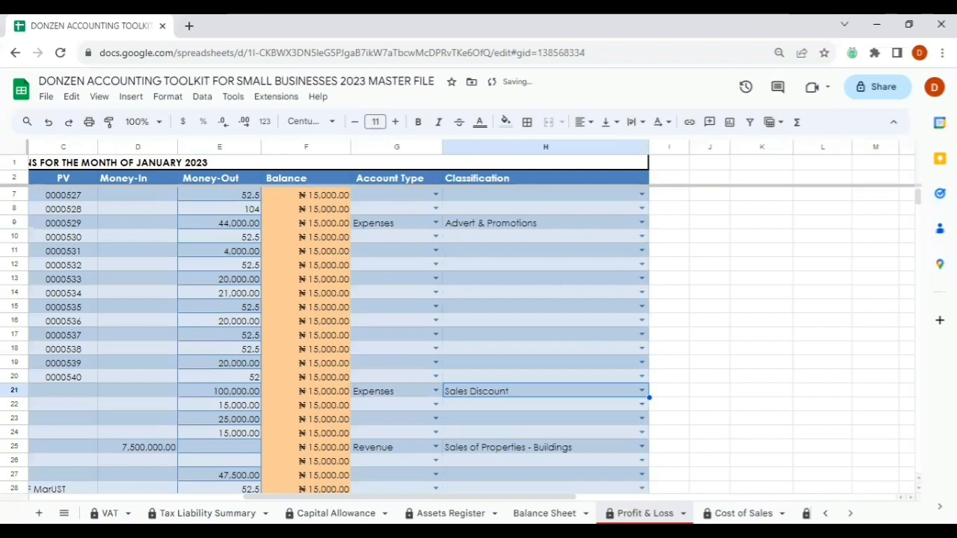
click(646, 513)
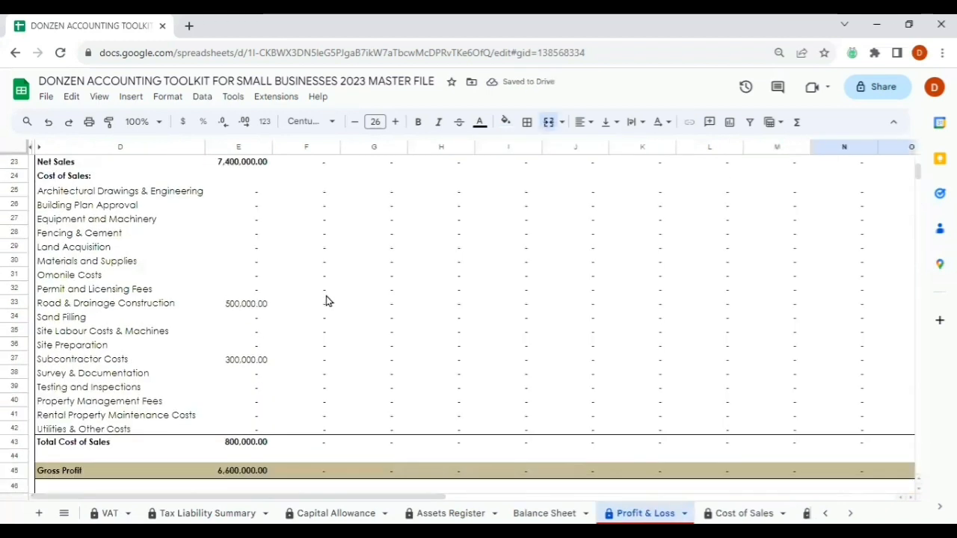
scroll(326, 301, down, 1)
scroll(286, 436, down, 1)
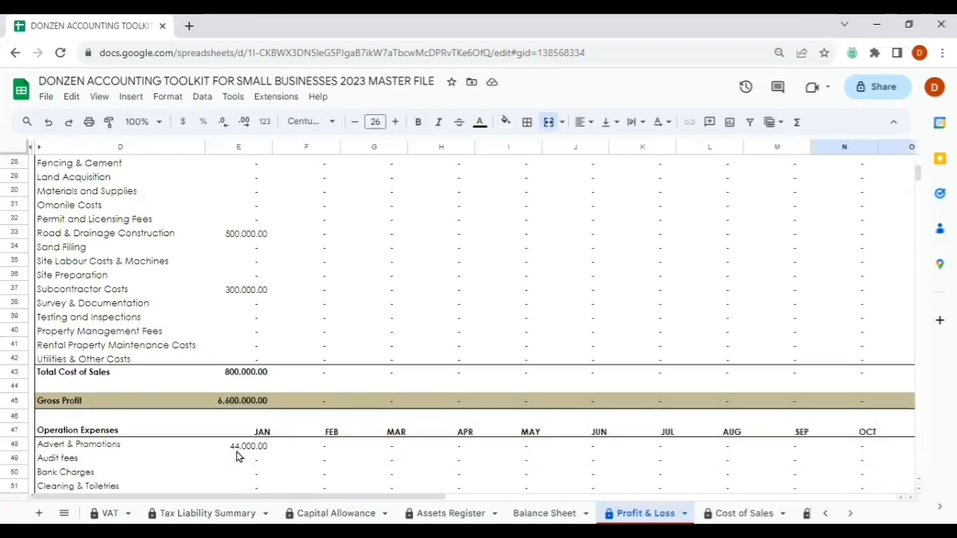
click(236, 449)
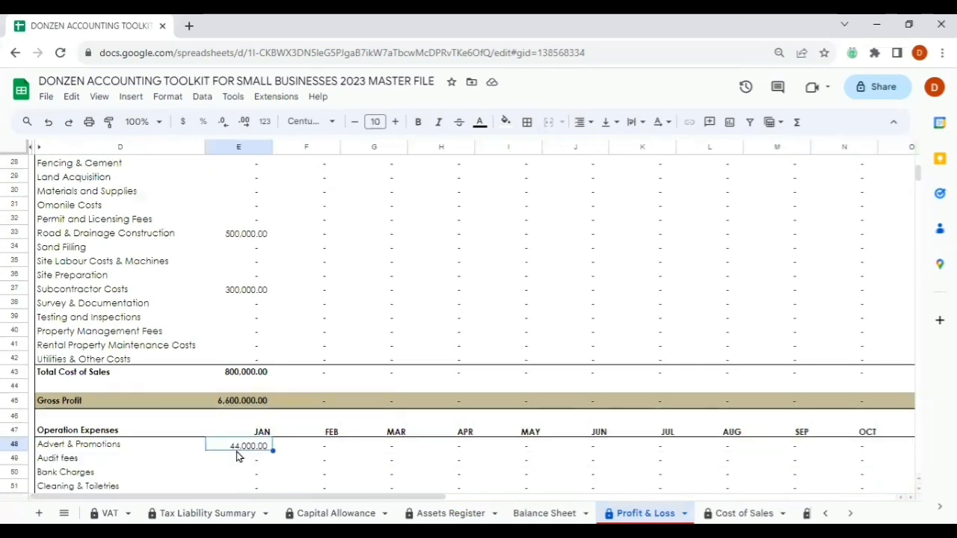
click(119, 451)
click(249, 450)
- Check January's Sales Discount amount in row 22 of the Profit & Loss statement
scroll(261, 427, up, 1)
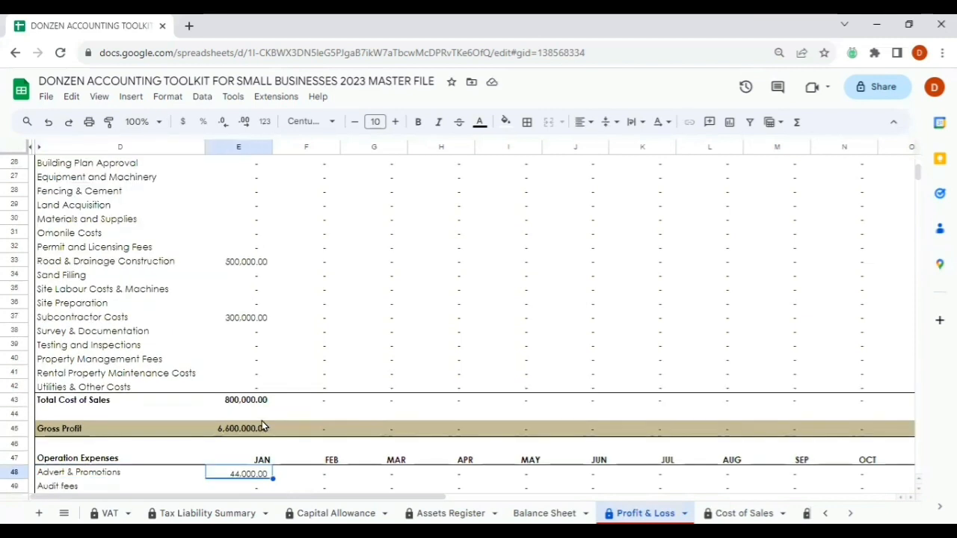
scroll(261, 426, up, 5)
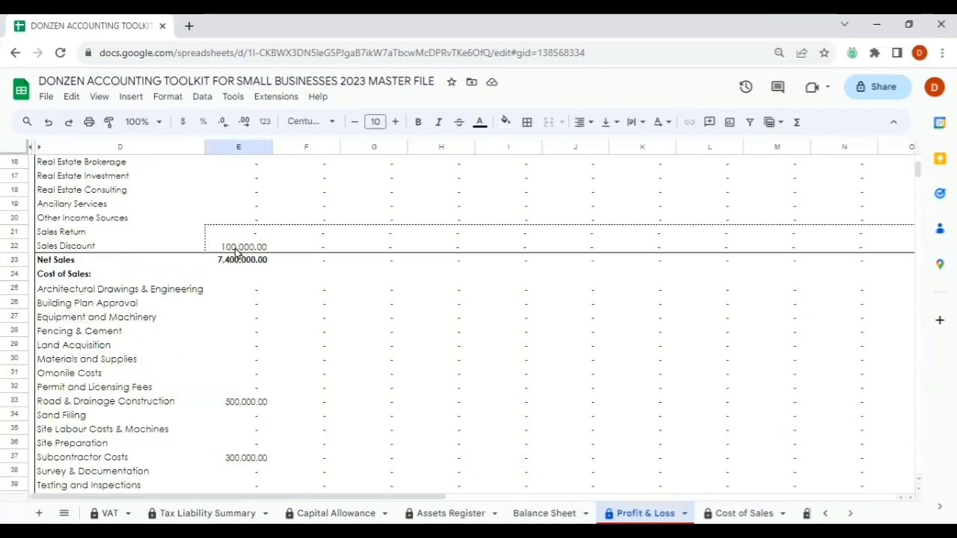
click(179, 247)
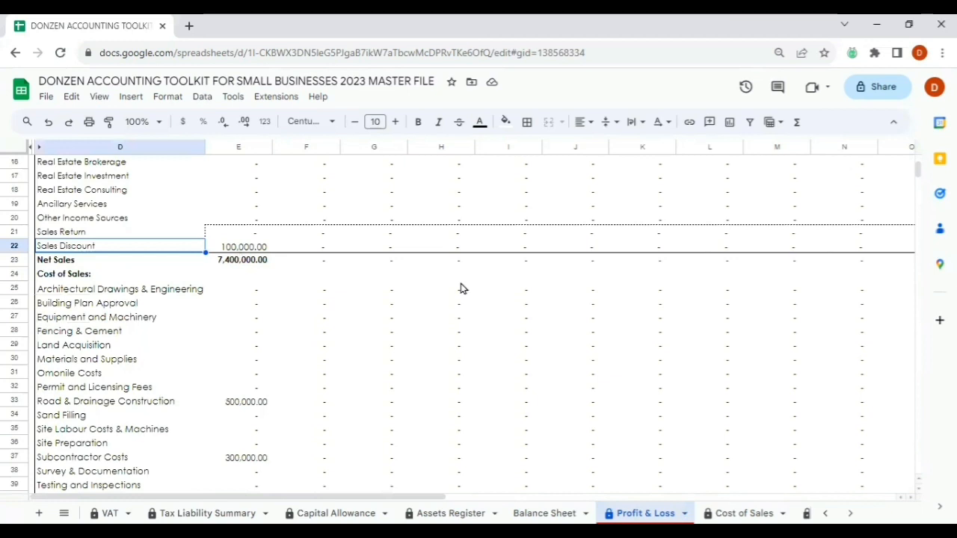
key(Right)
- Check the updated Net Income figure in the heading of the Profit & Loss statement
scroll(478, 302, up, 5)
scroll(785, 240, up, 3)
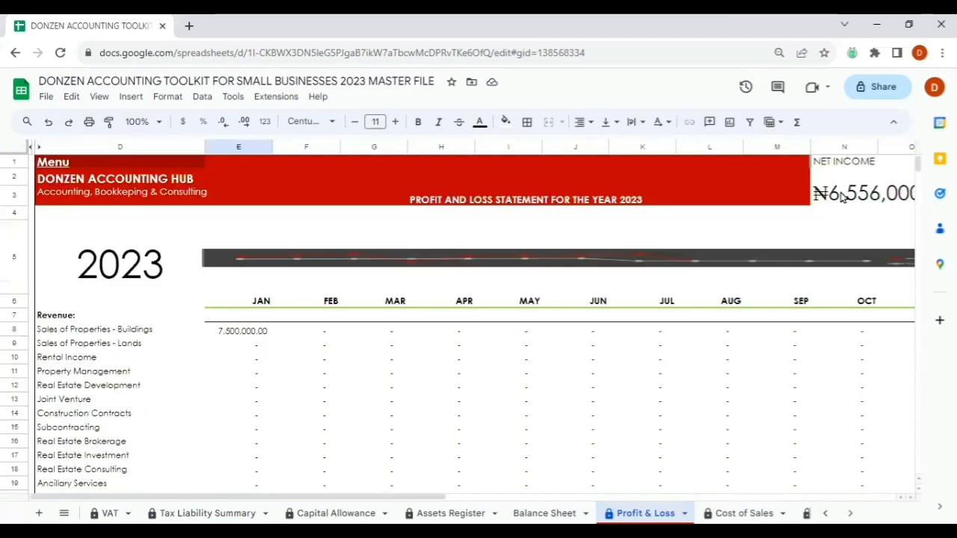
click(841, 196)
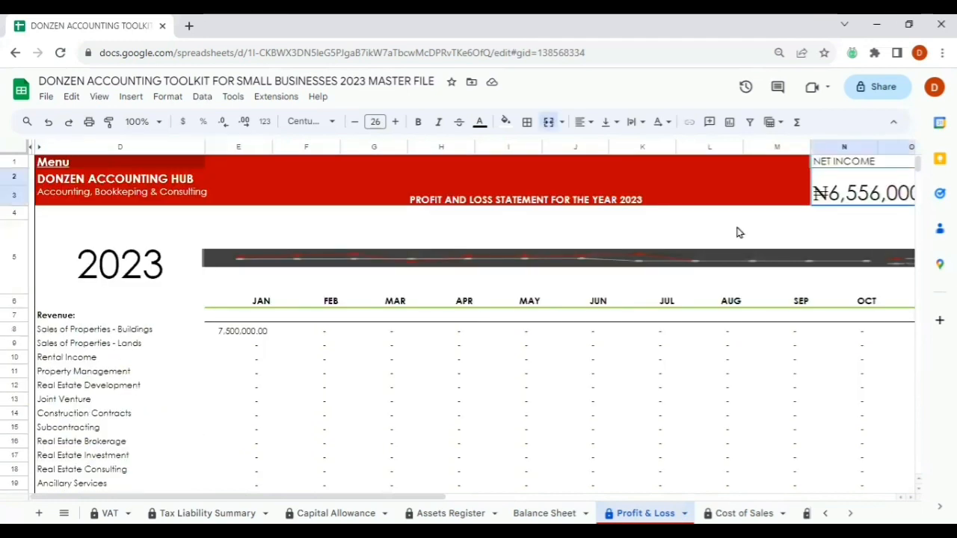
click(338, 355)
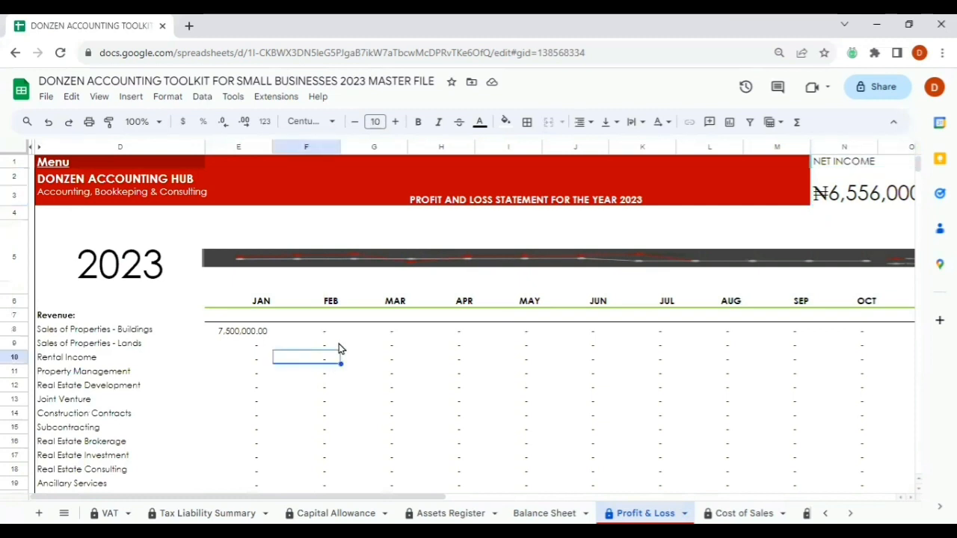
- Examine the monthly columns of the Profit & Loss statement across to the YTD column and the full Net Income figure
key(Right)
key(Right)
key(Right)
key(Right)
key(Right)
key(Right)
key(Right)
key(Right)
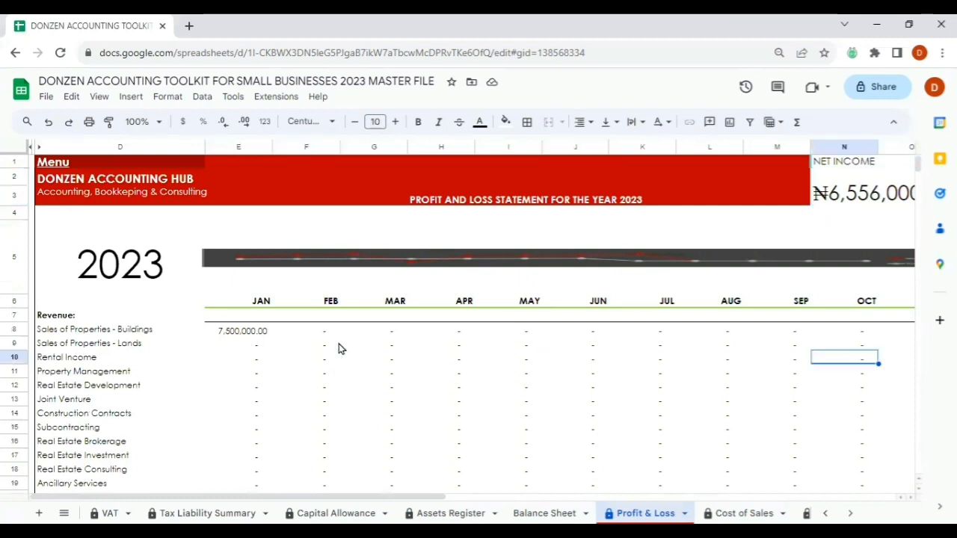
key(Right)
key(Right)
key(Right)
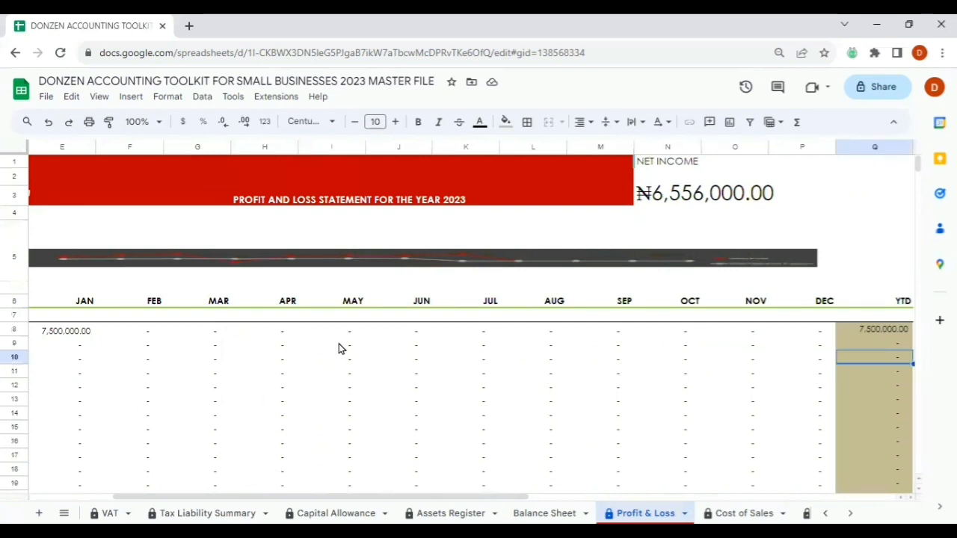
key(Right)
key(Right)
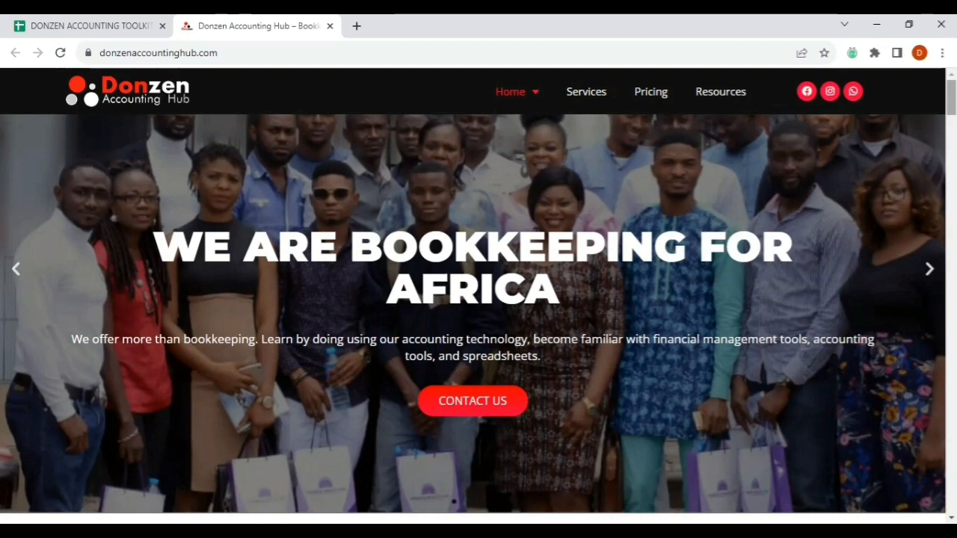
- Look over the Donzen Accounting Hub website's home page and return to its beginning
scroll(478, 299, down, 6)
drag(951, 172, 929, 112)
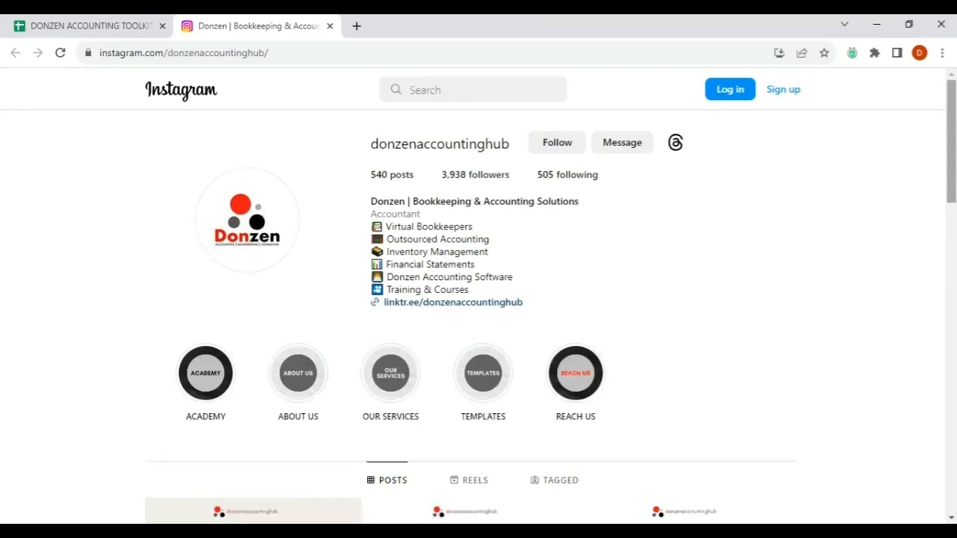
- Browse the posts on the donzenaccountinghub Instagram profile and return to the profile header
scroll(551, 300, down, 1)
scroll(479, 299, down, 2)
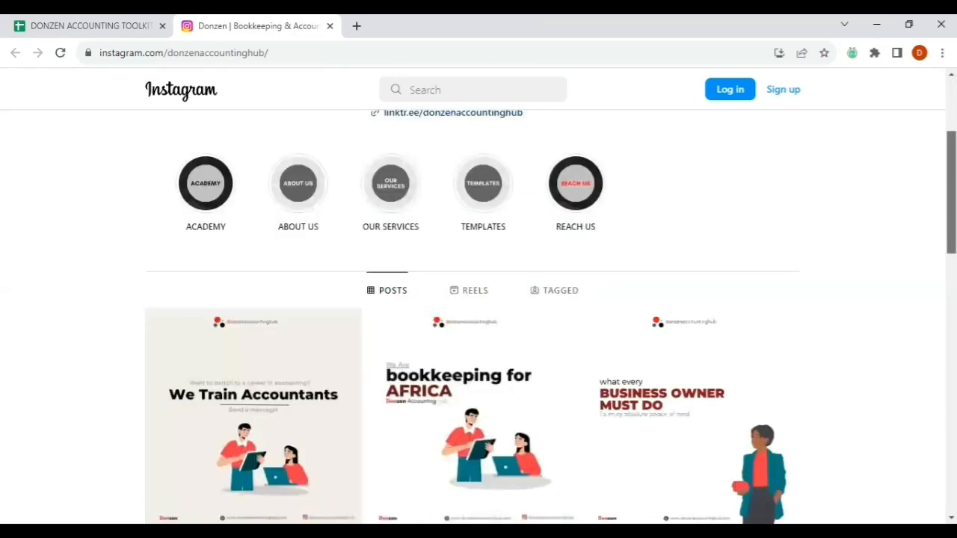
scroll(478, 314, down, 1)
scroll(478, 314, down, 2)
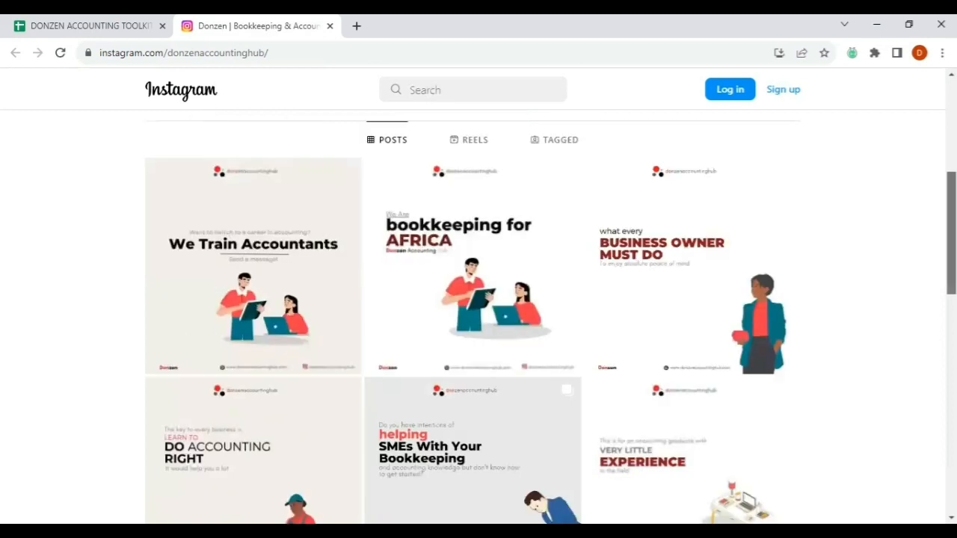
scroll(478, 314, down, 2)
scroll(479, 314, up, 6)
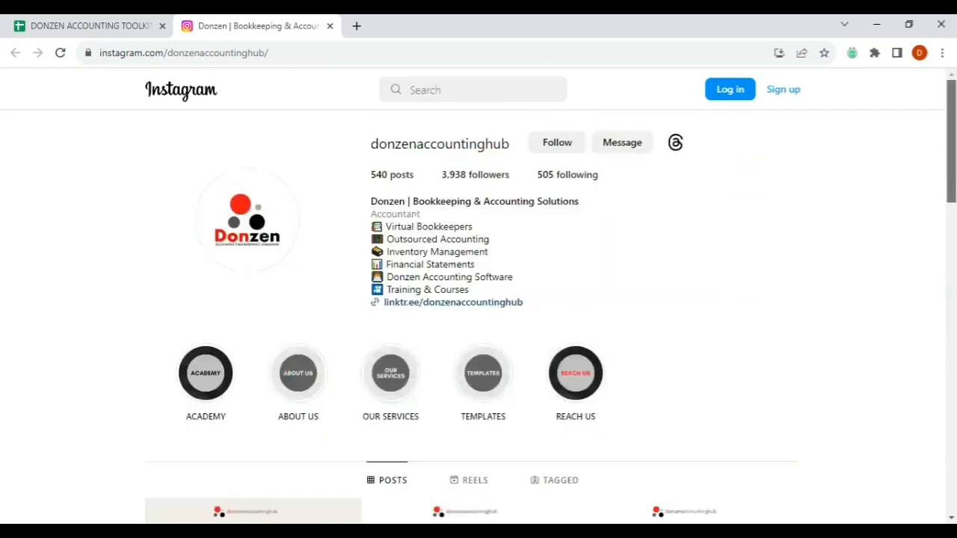
- Close the Instagram page and return to the accounting toolkit's Menu sheet, selecting empty cell J7
key(ctrl+w)
scroll(355, 257, up, 3)
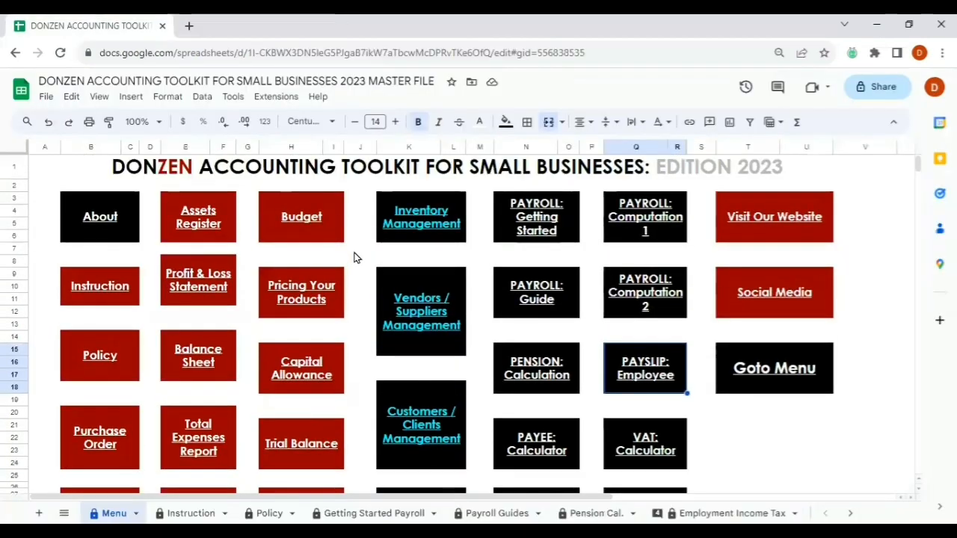
click(355, 254)
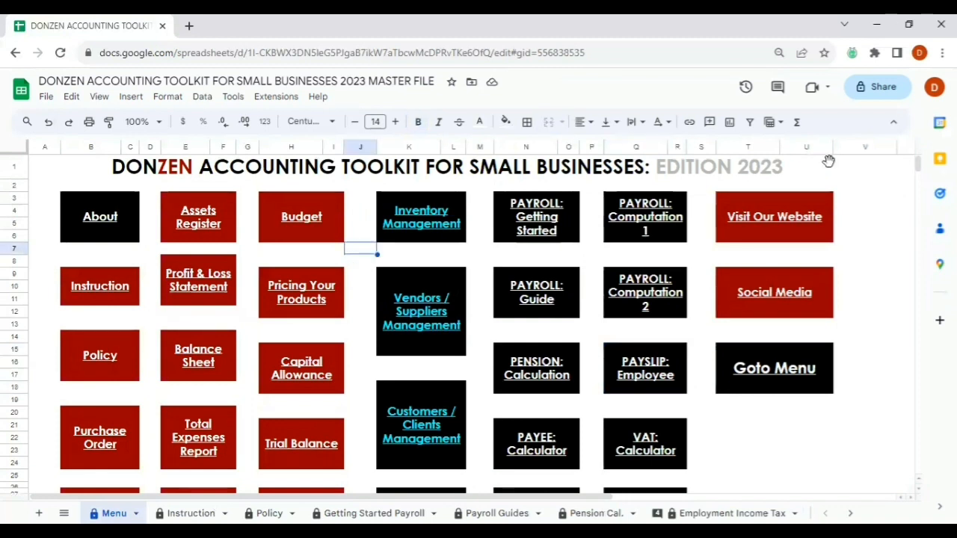